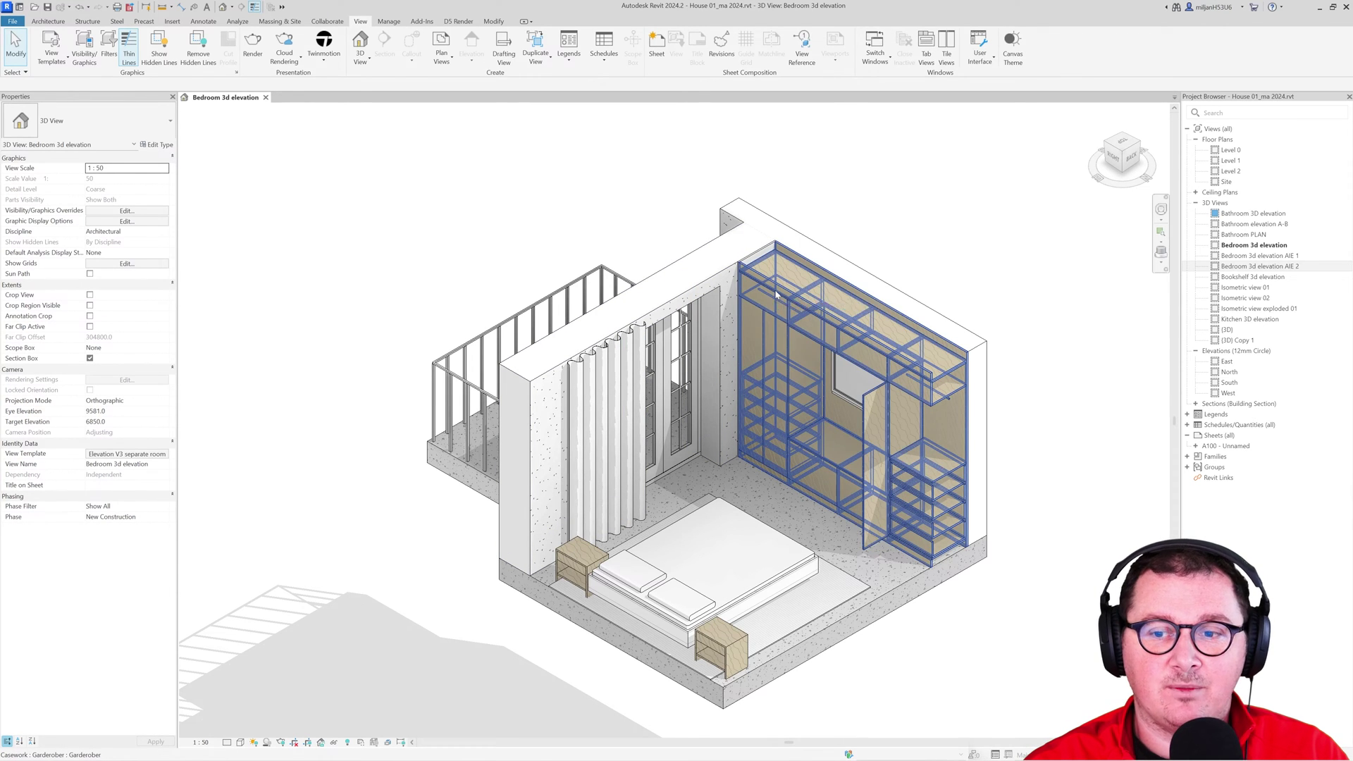
Examine the wardrobe's view-specific element graphics overrides in the bedroom 3D view
click(777, 294)
right_click(777, 293)
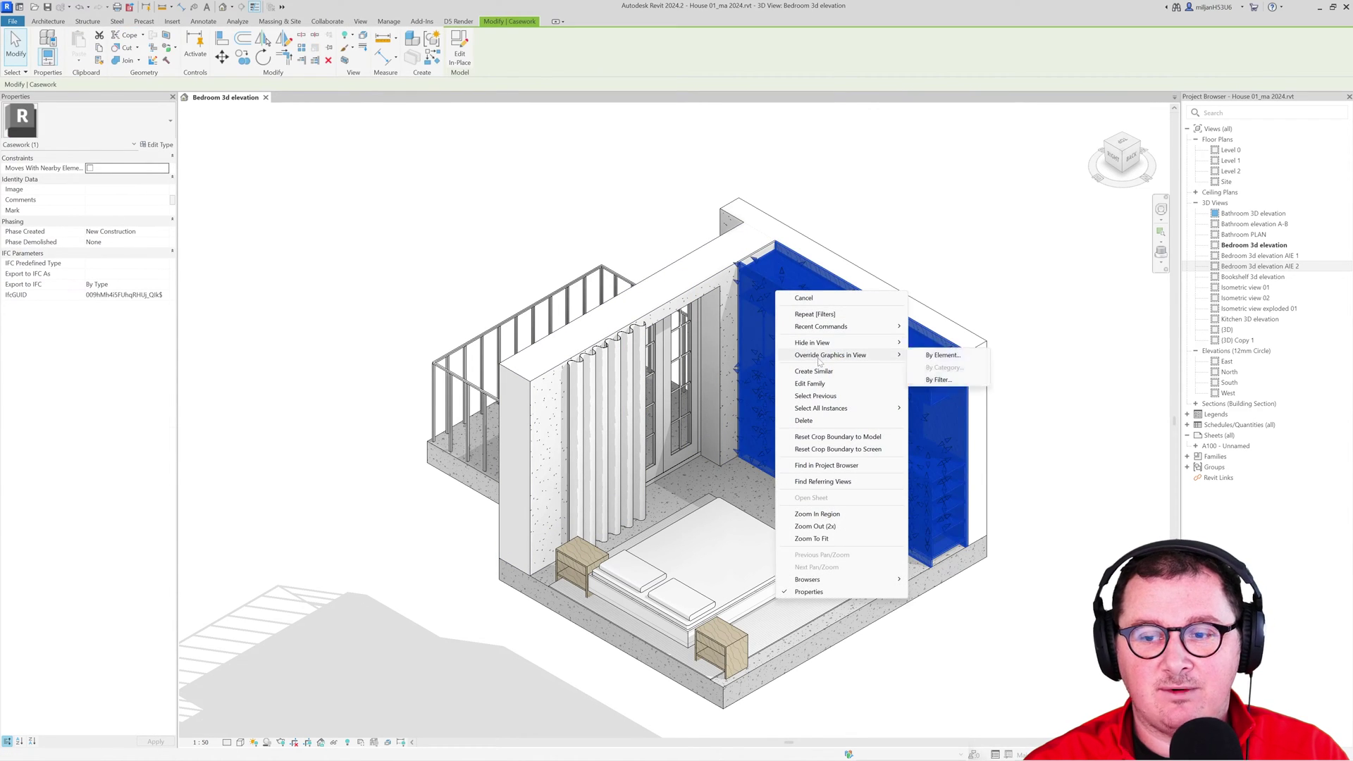
mouse_move(833, 356)
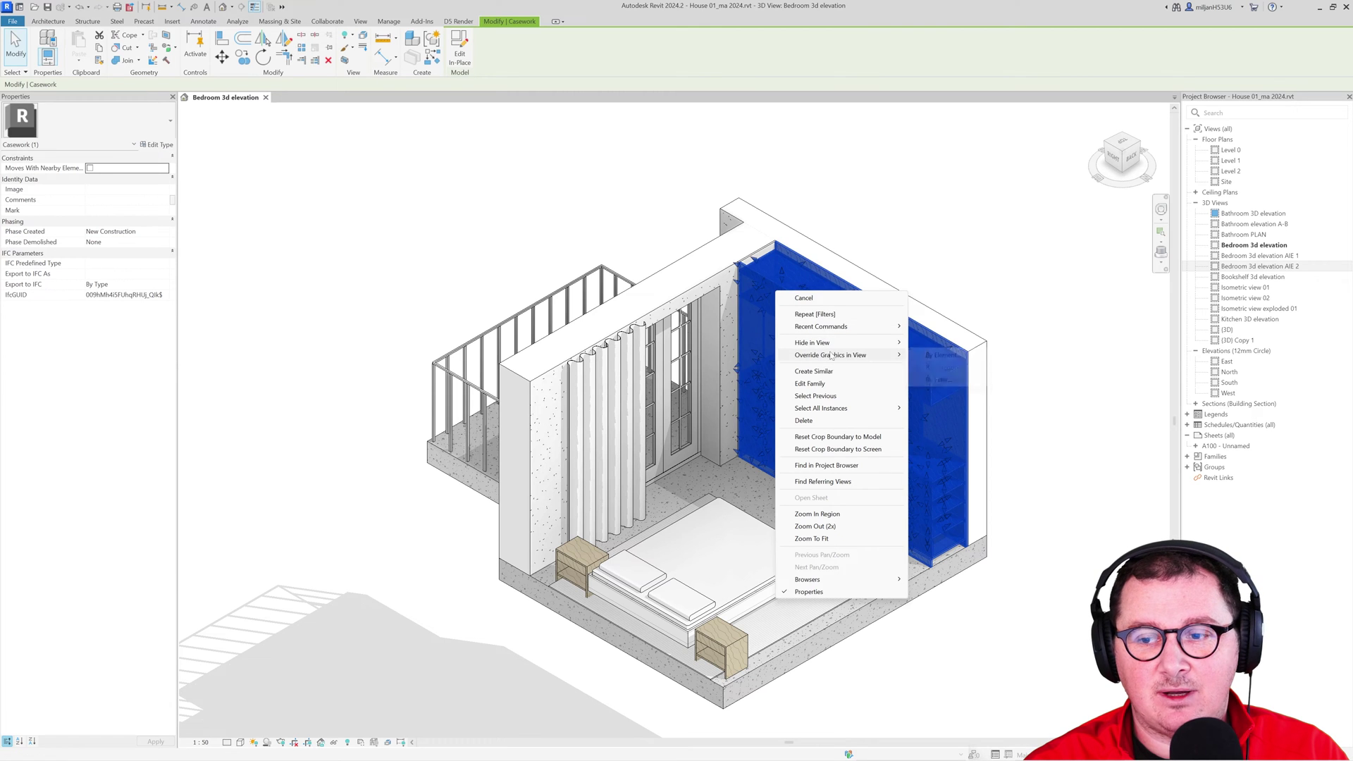
click(941, 357)
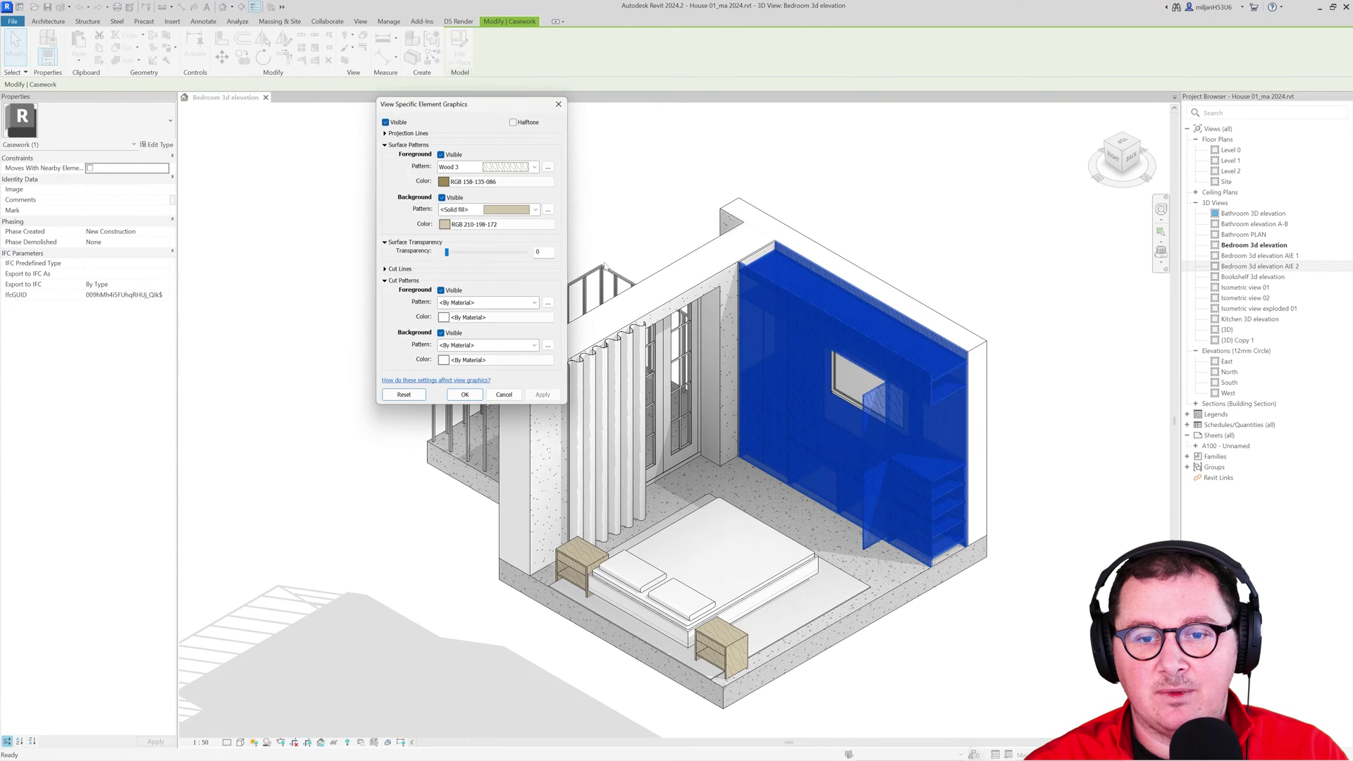
drag(484, 118, 276, 96)
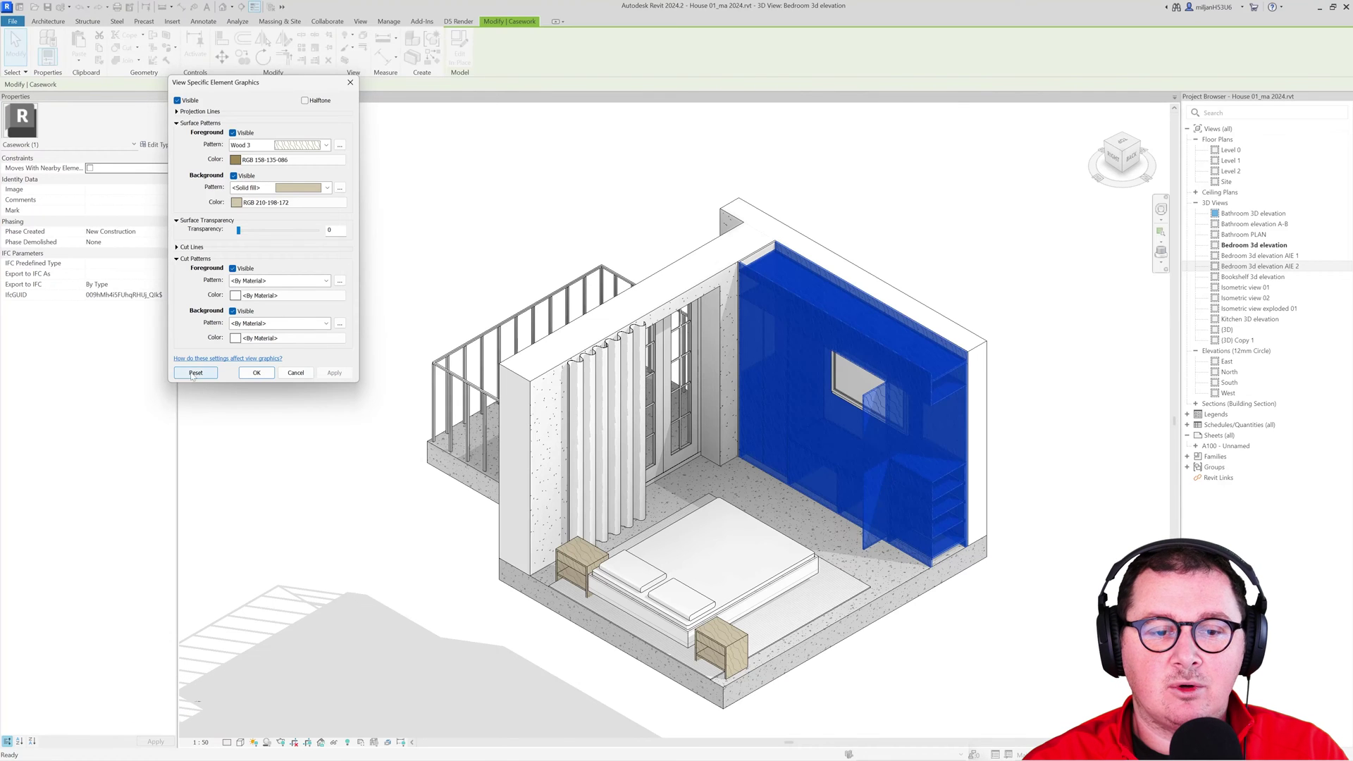
click(256, 374)
click(408, 348)
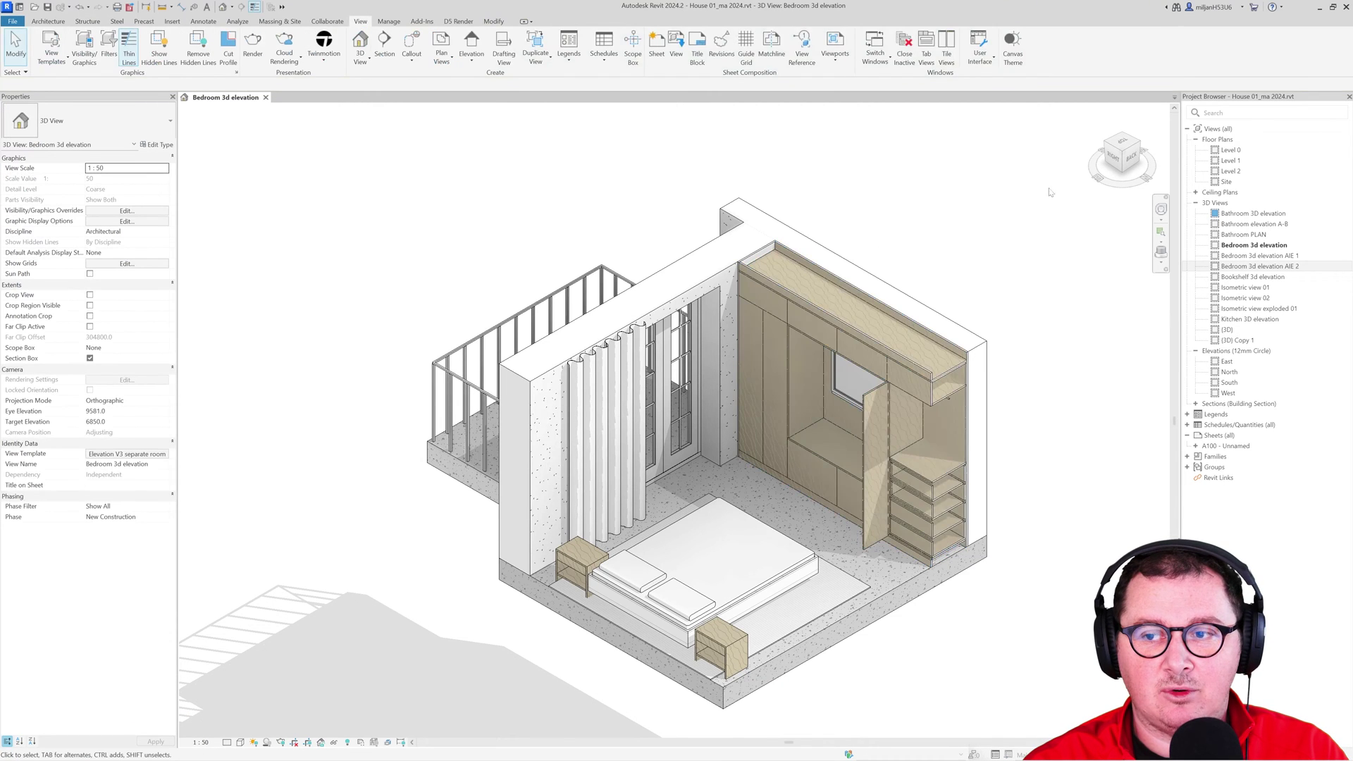
Reset the per-element graphic overrides of all elements in the bedroom 3D view
drag(1043, 169, 372, 606)
right_click(577, 418)
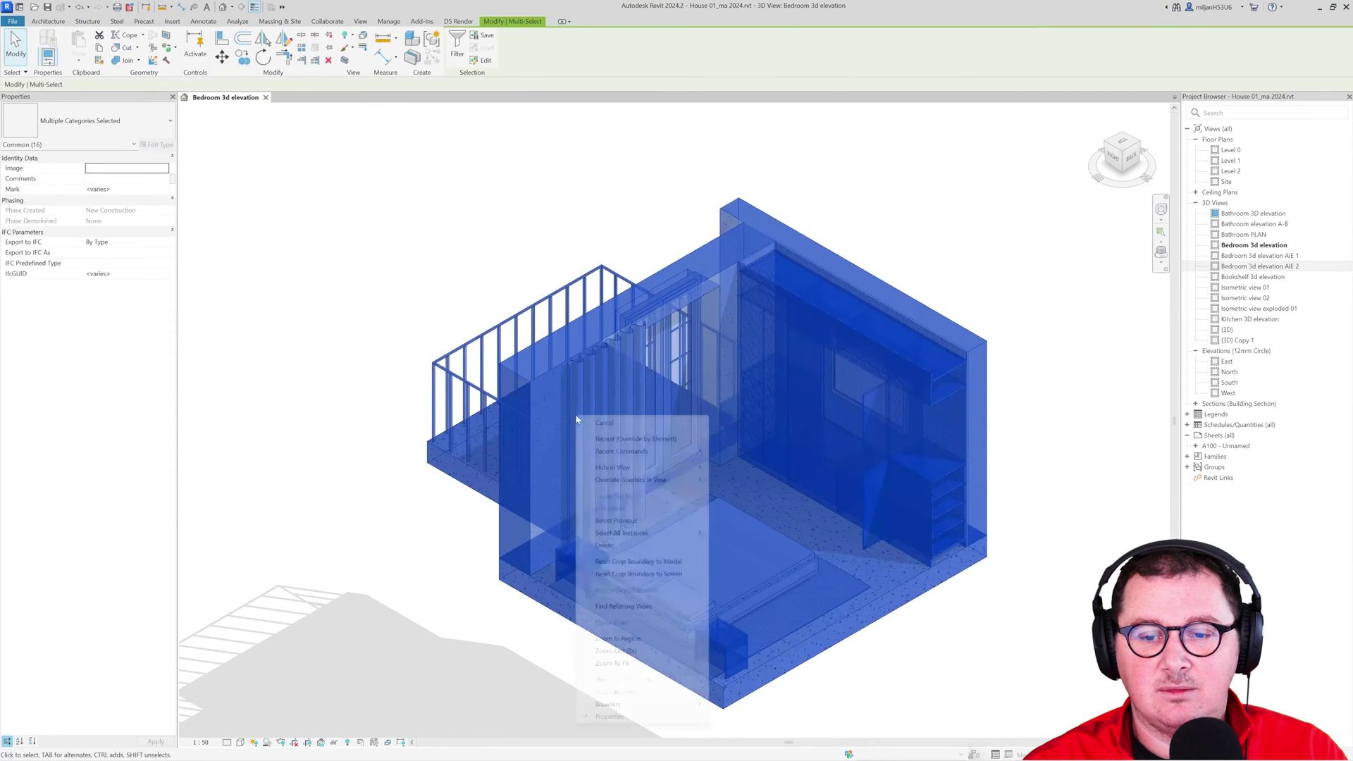
key(Escape)
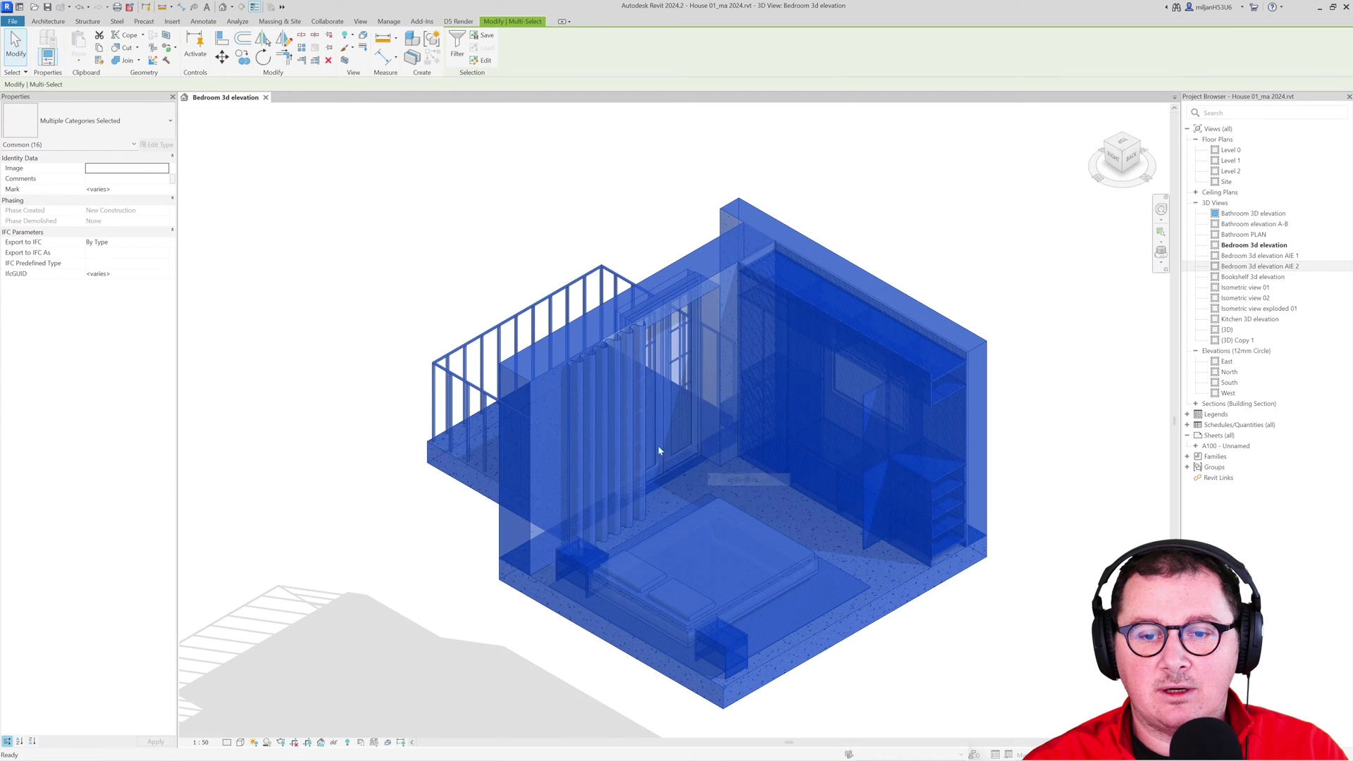
click(196, 373)
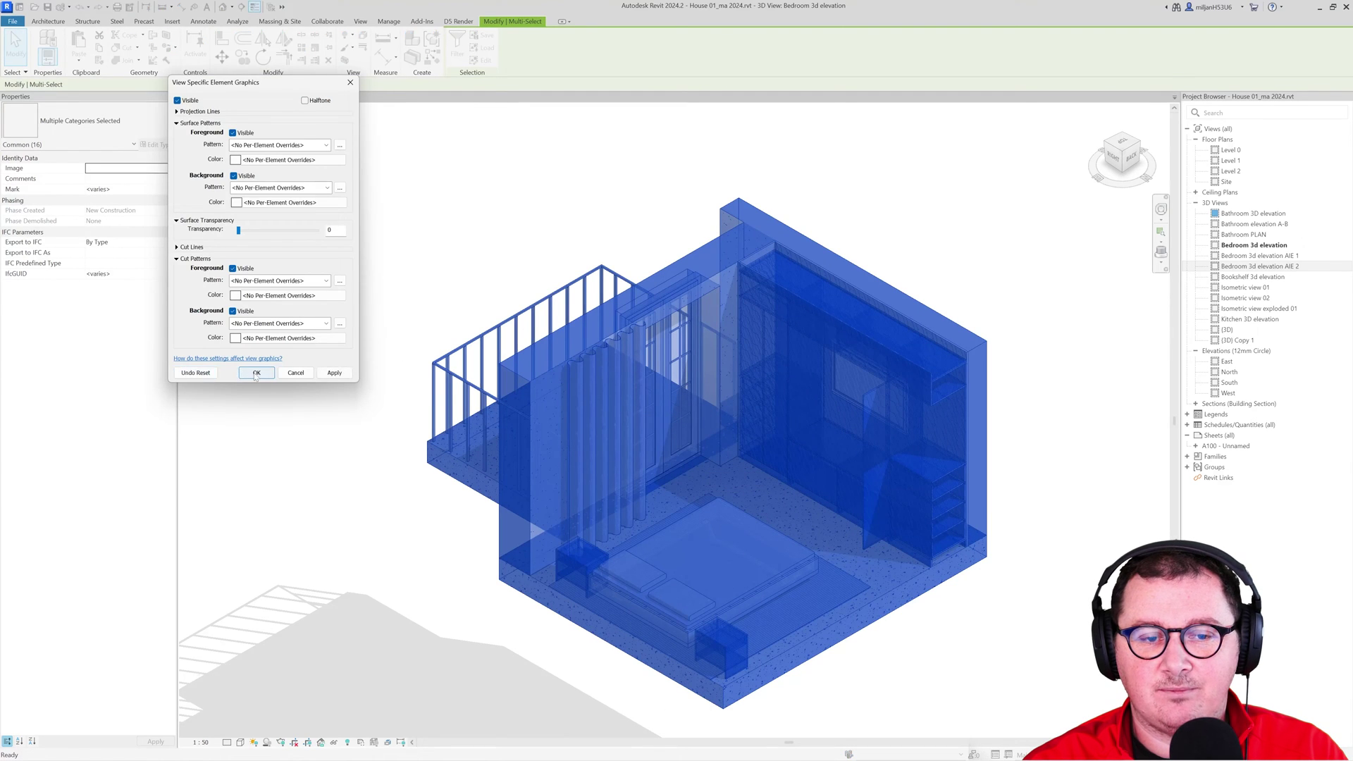
click(257, 373)
Remove the view template from the bedroom 3D view by assigning <None>
click(140, 458)
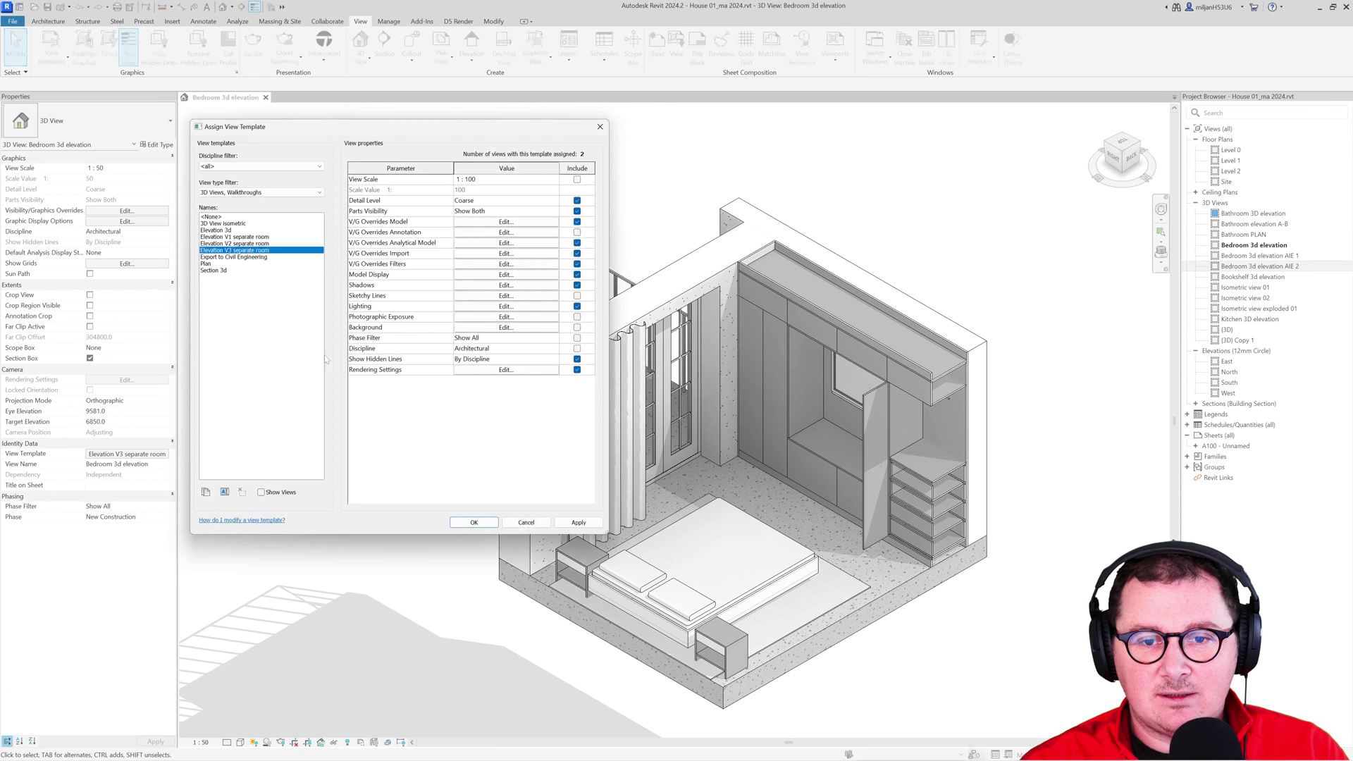
click(212, 216)
click(578, 523)
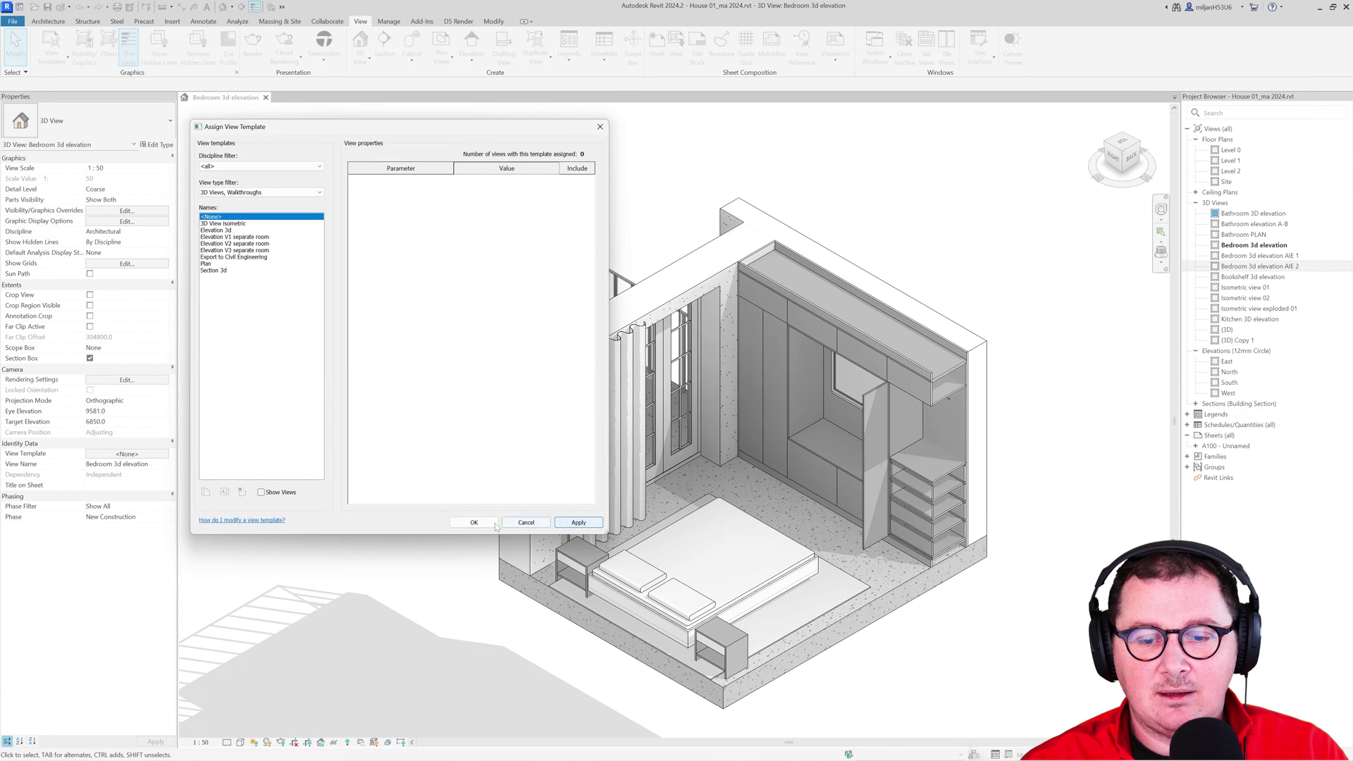
click(495, 525)
click(444, 476)
click(432, 505)
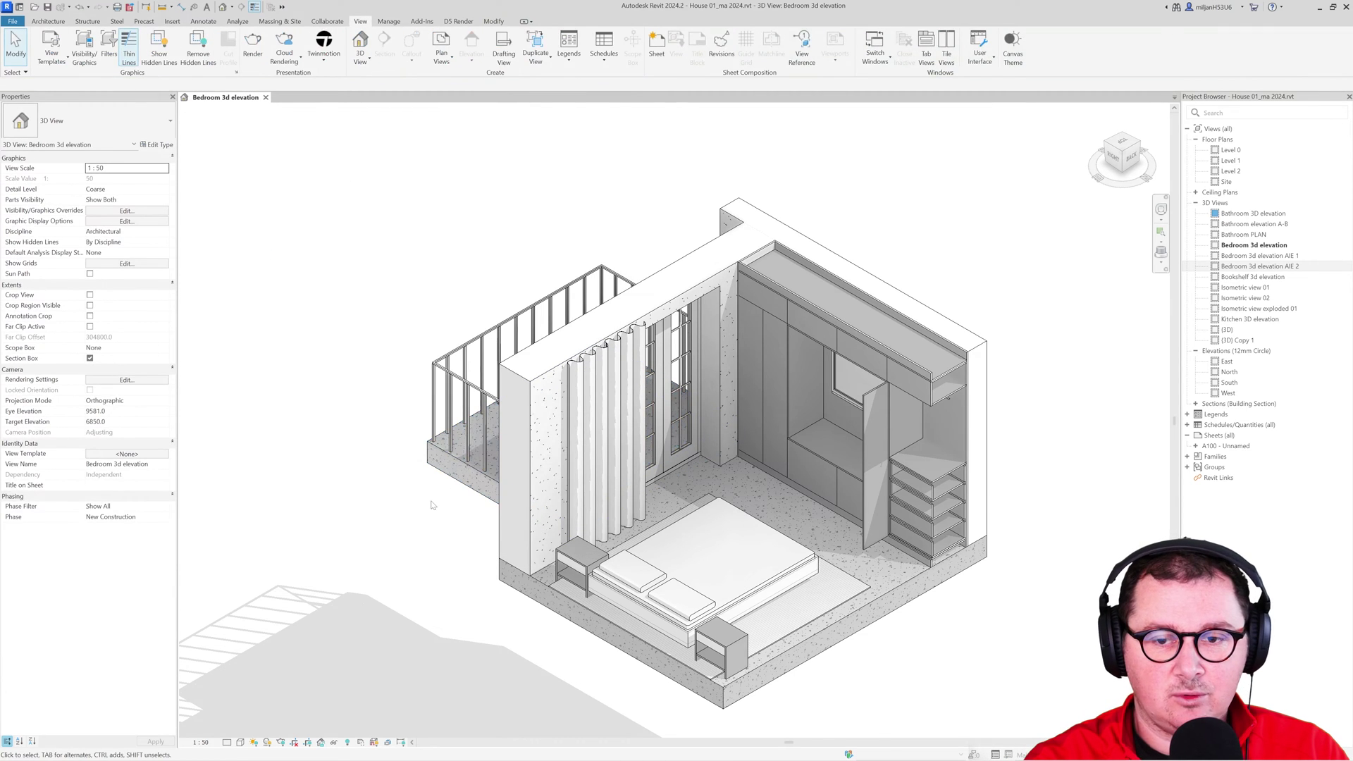
Clear the cut and projection/surface pattern overrides of the Floors category in this view's visibility/graphics settings
key(v)
key(g)
drag(857, 77, 586, 79)
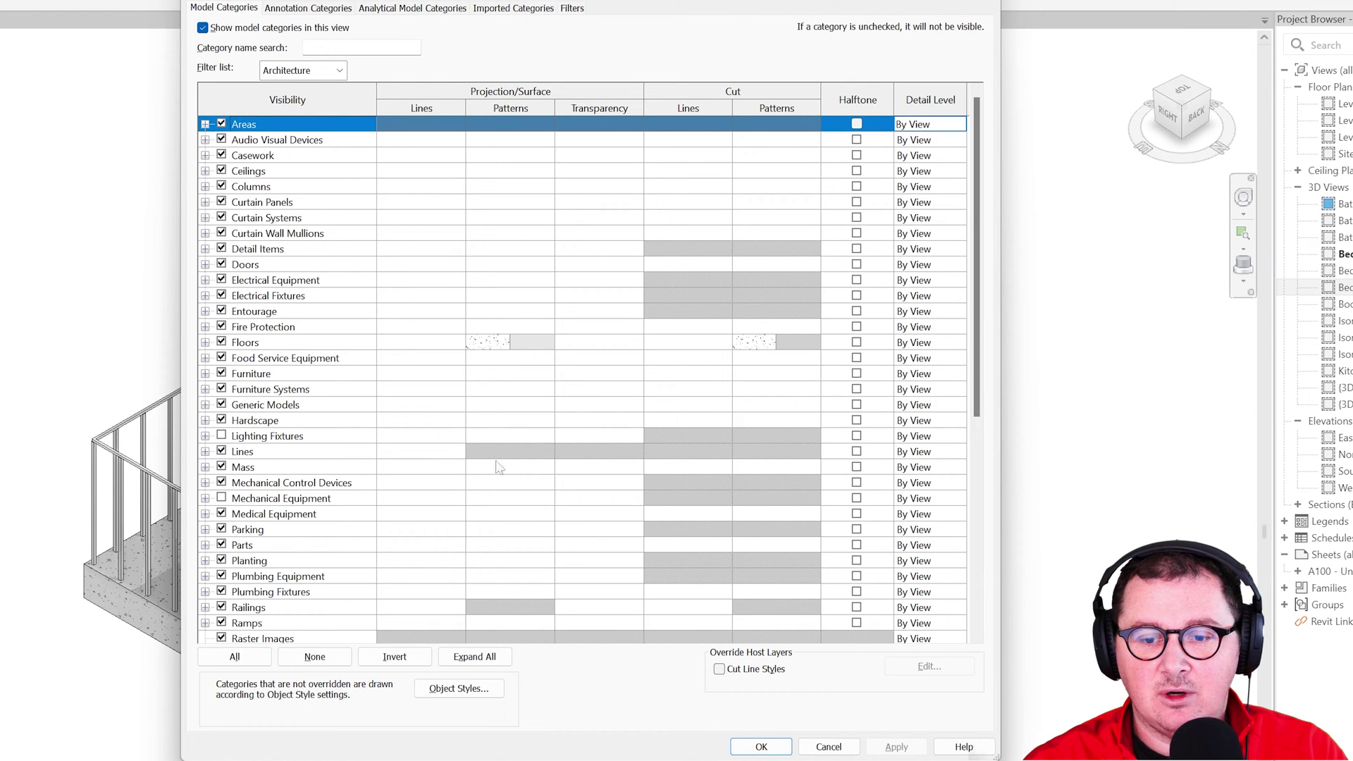
click(472, 657)
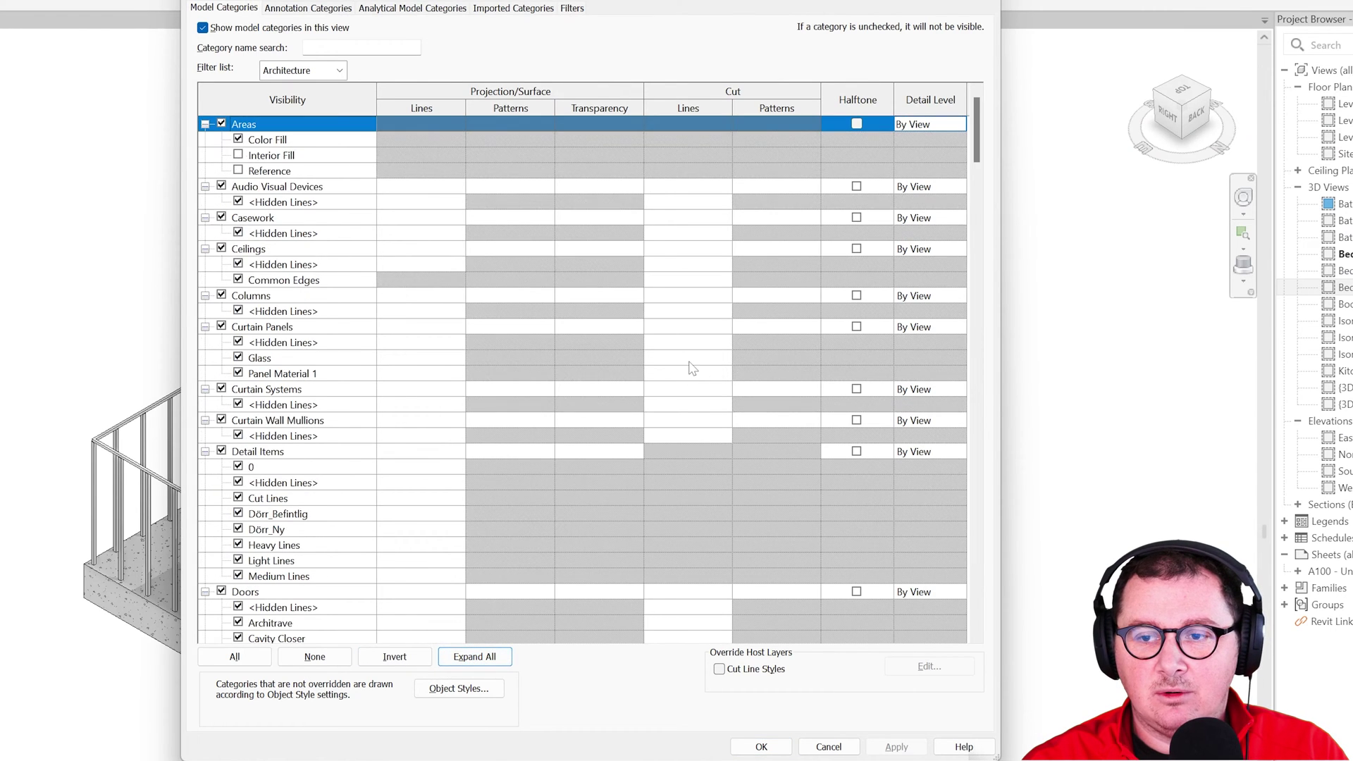
scroll(689, 363, down, 9)
scroll(693, 366, down, 5)
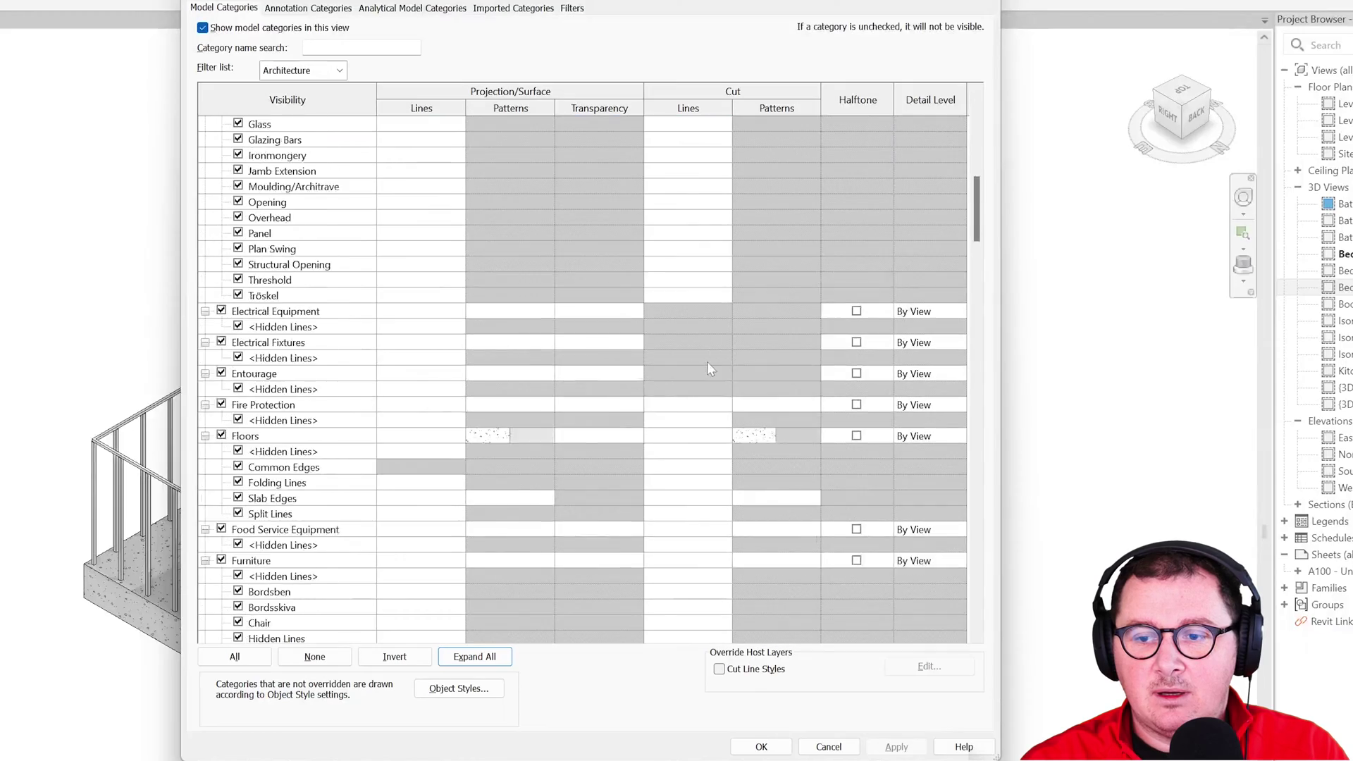
click(767, 388)
click(776, 388)
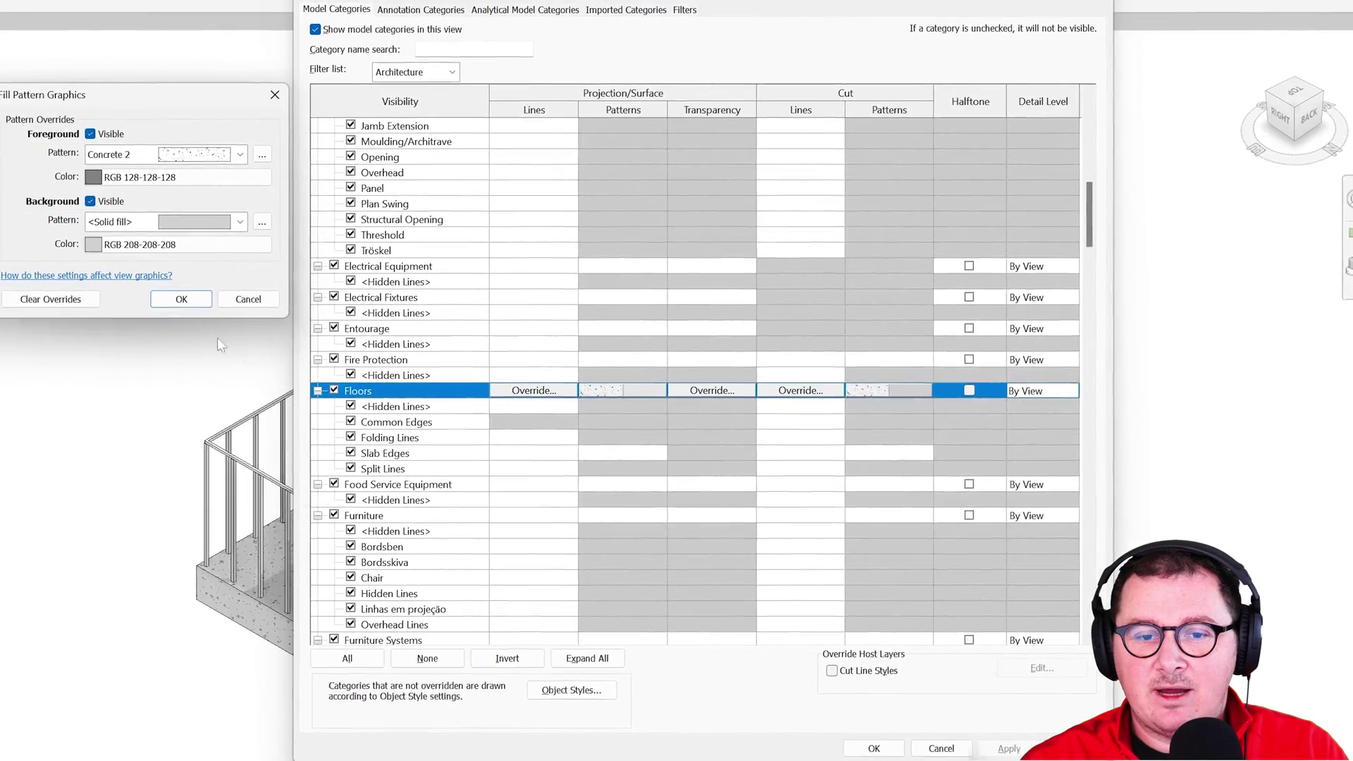
click(86, 301)
click(185, 302)
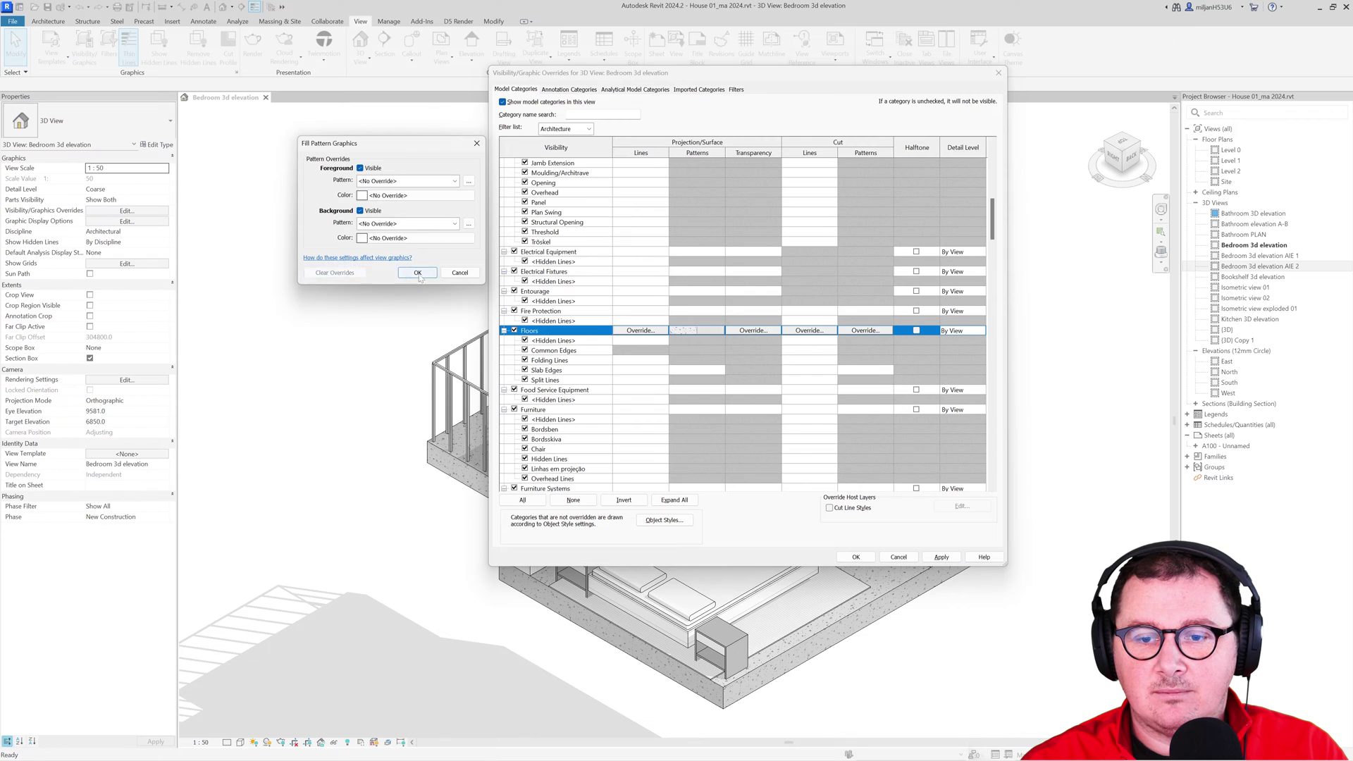
click(557, 391)
click(775, 357)
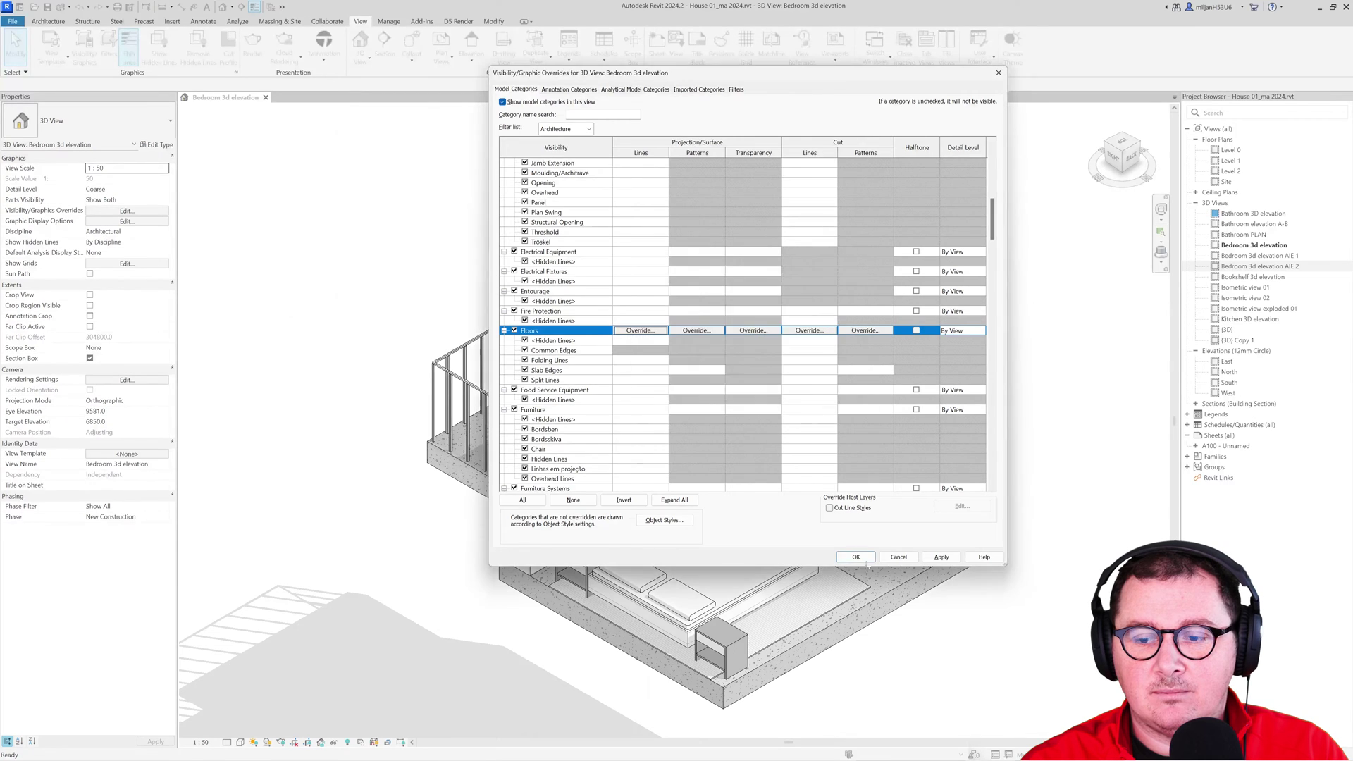
click(856, 557)
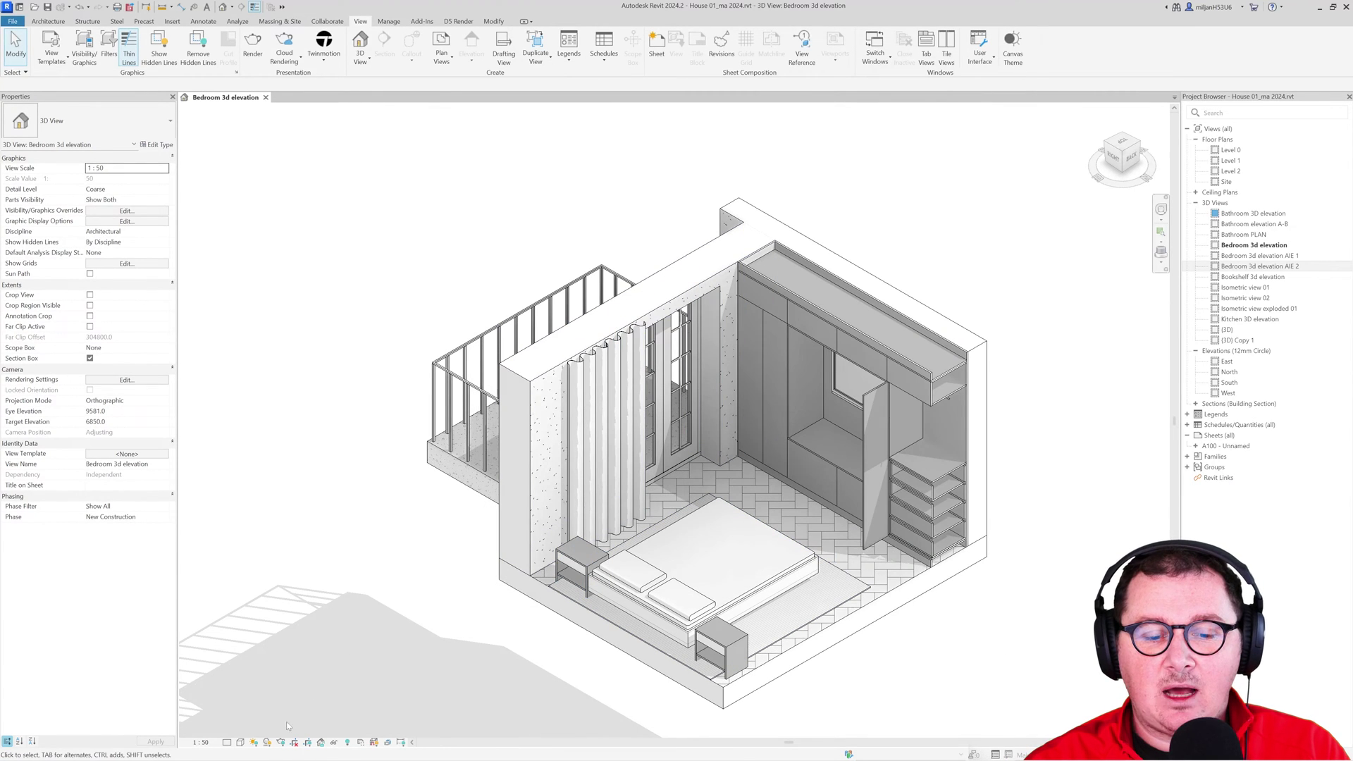
Turn off shadows and duplicate the Bedroom 3d elevation view with detailing
click(267, 742)
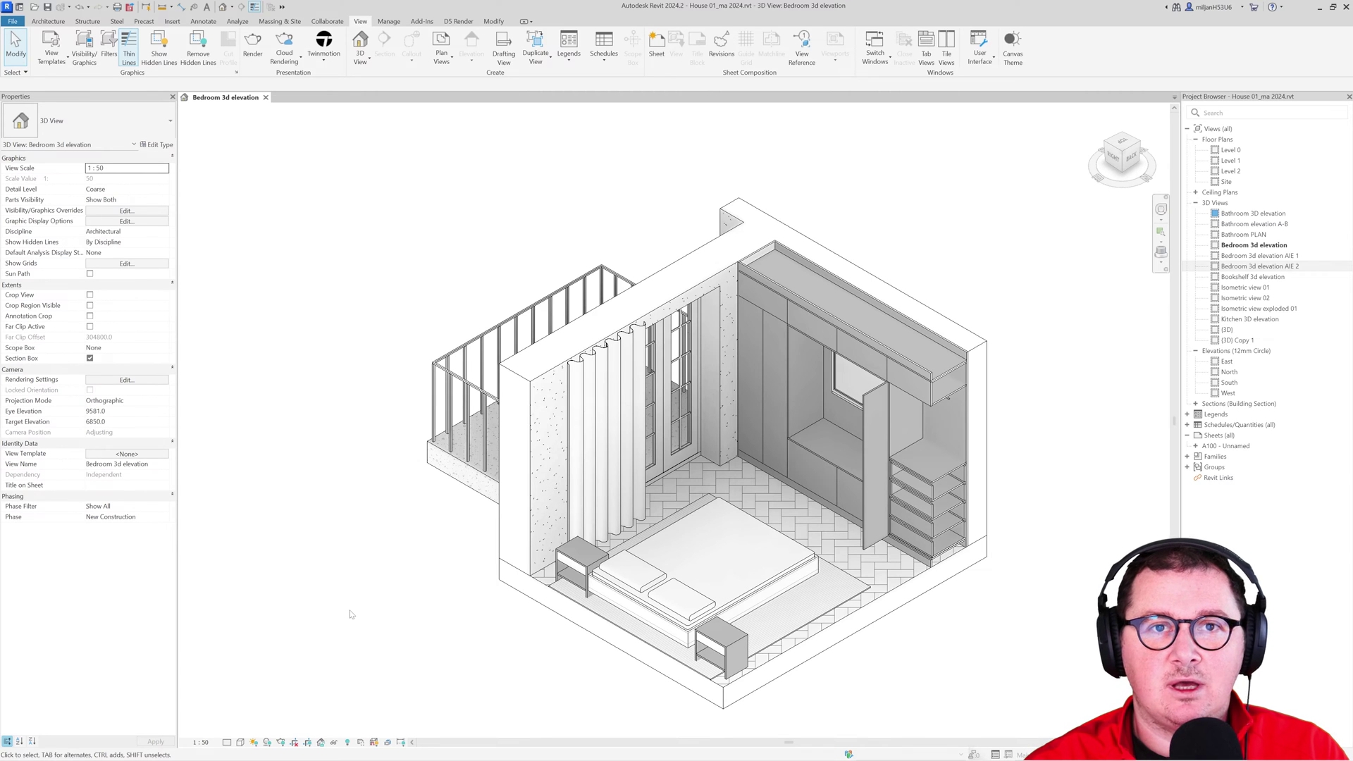
right_click(1246, 246)
mouse_move(1233, 392)
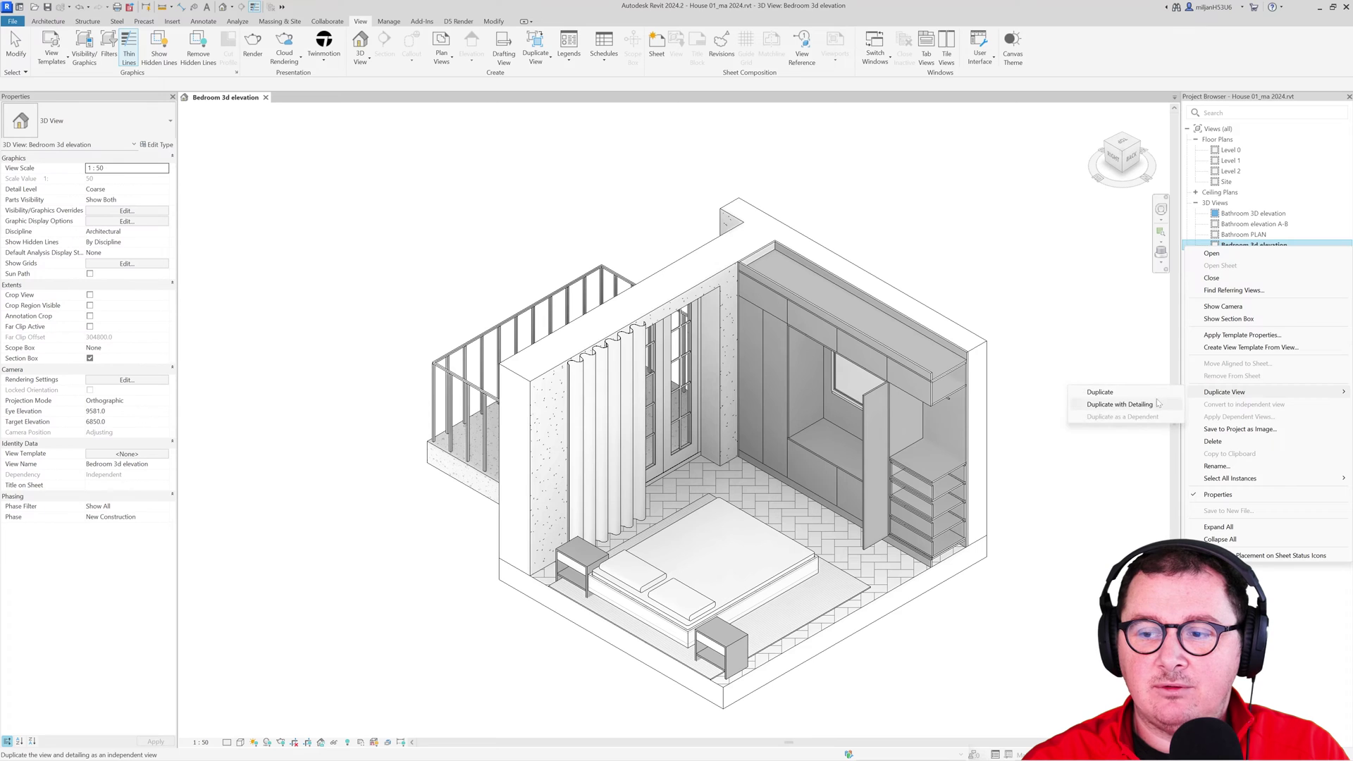
click(1146, 406)
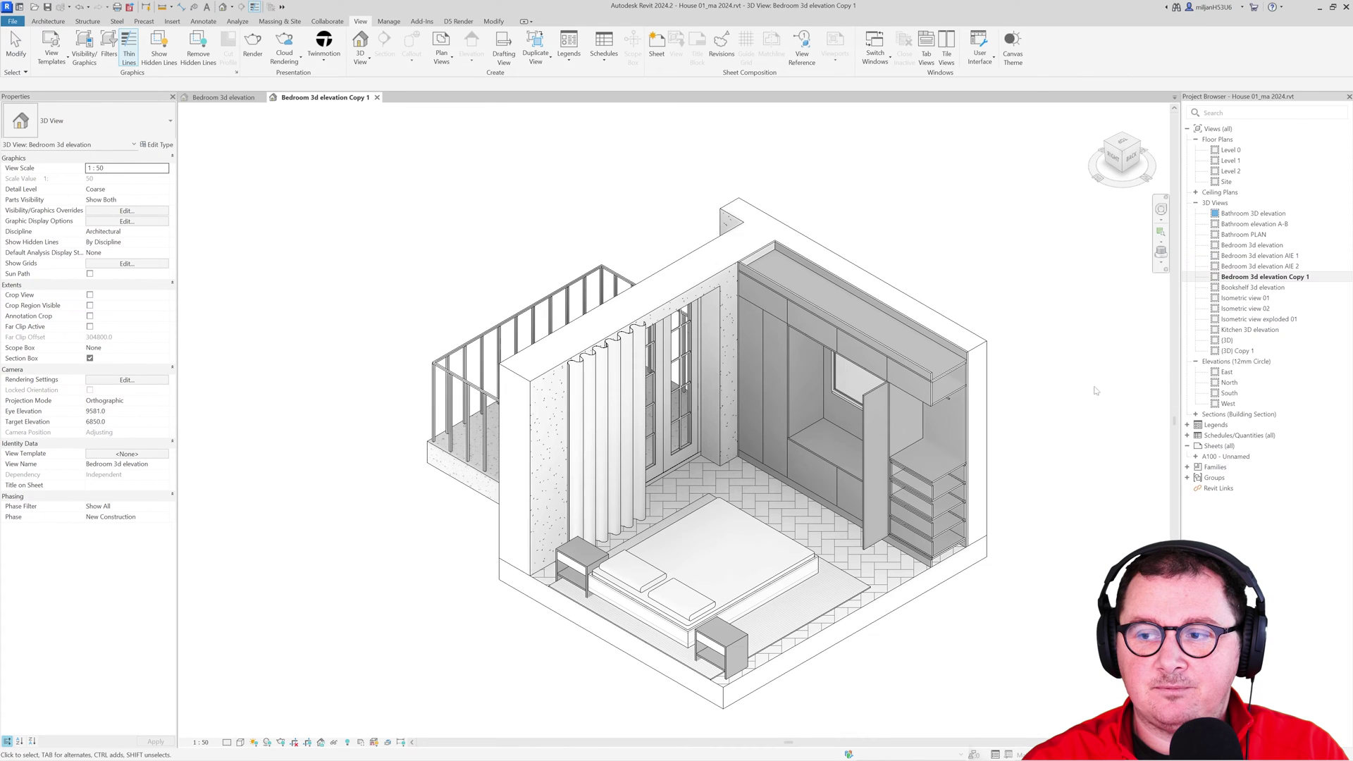
Rename the duplicated view as Bedroom 3d elevation AIE 10
click(151, 464)
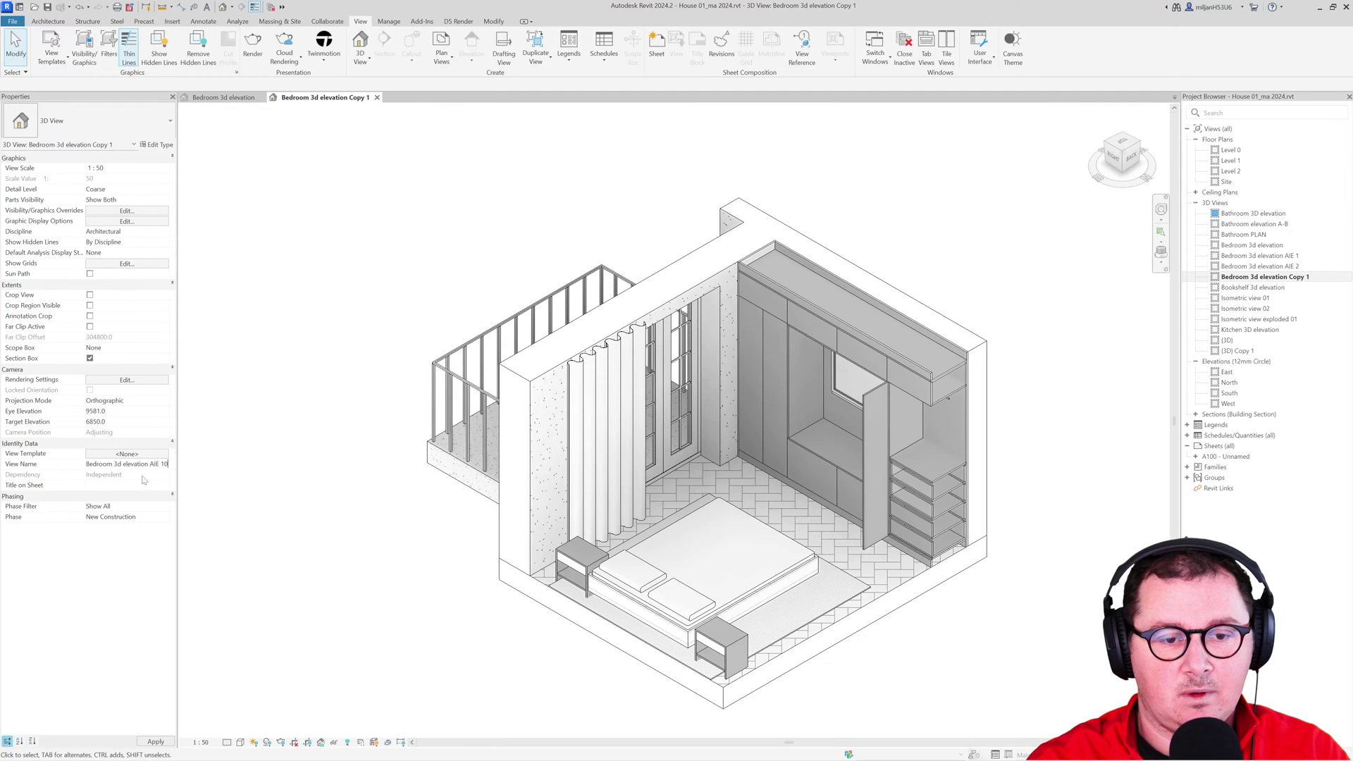
text(AIE 10)
key(Return)
click(370, 299)
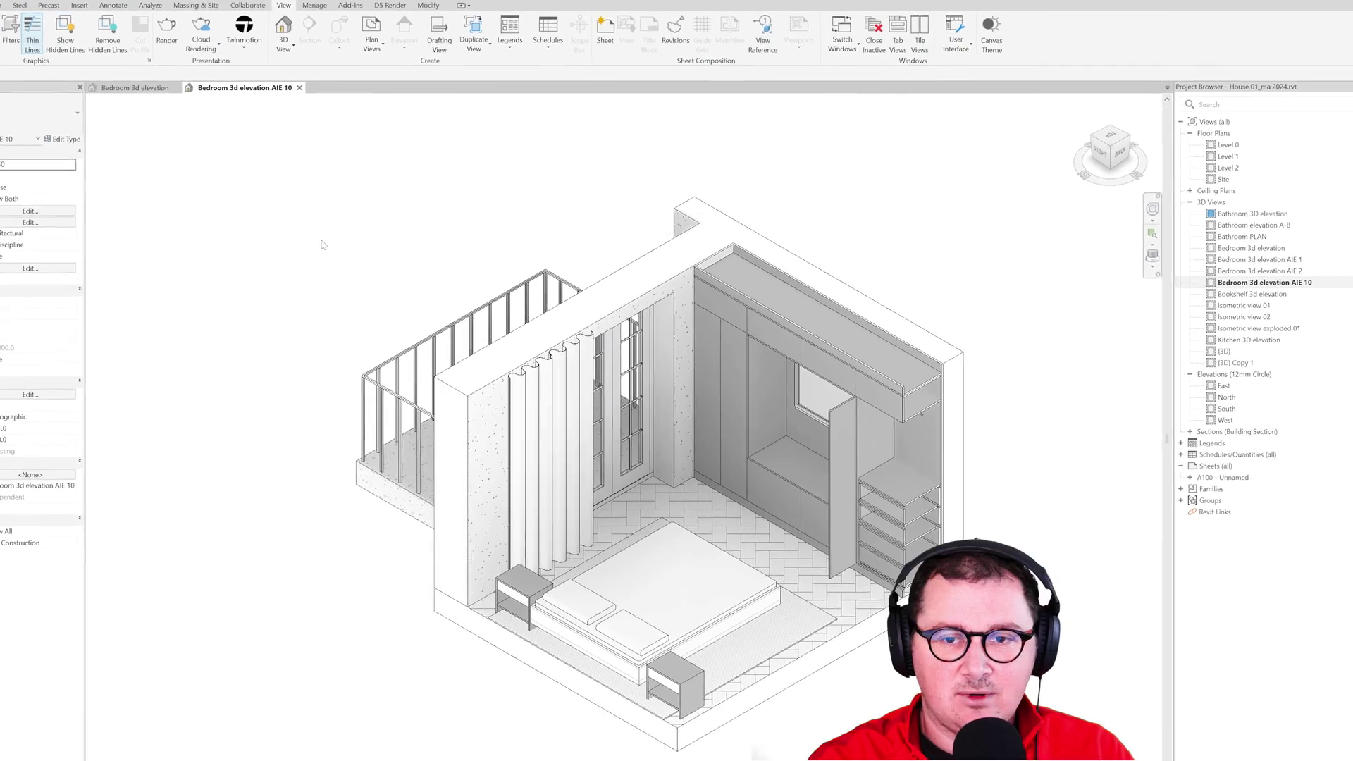
Override the cut pattern colour of the Casework category with magenta in the duplicated view
key(v)
key(v)
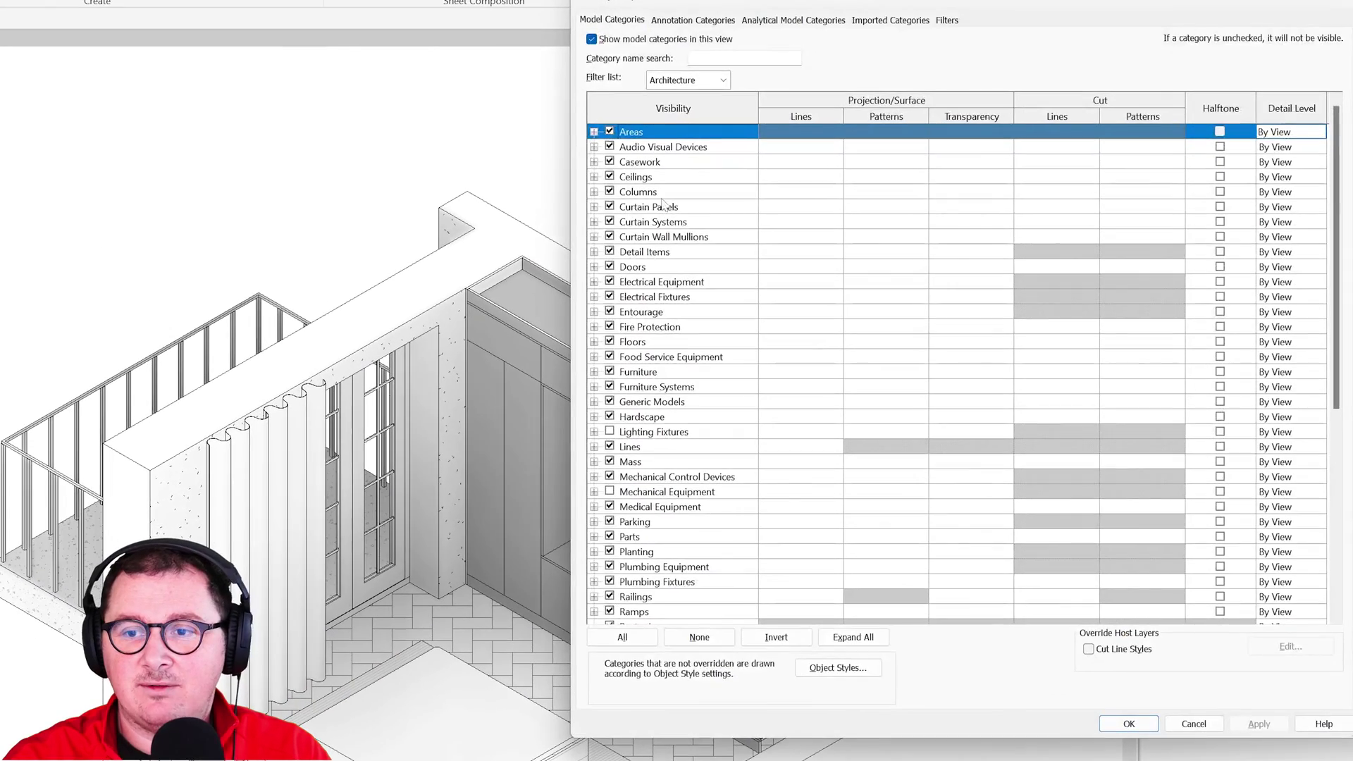
click(617, 163)
click(636, 164)
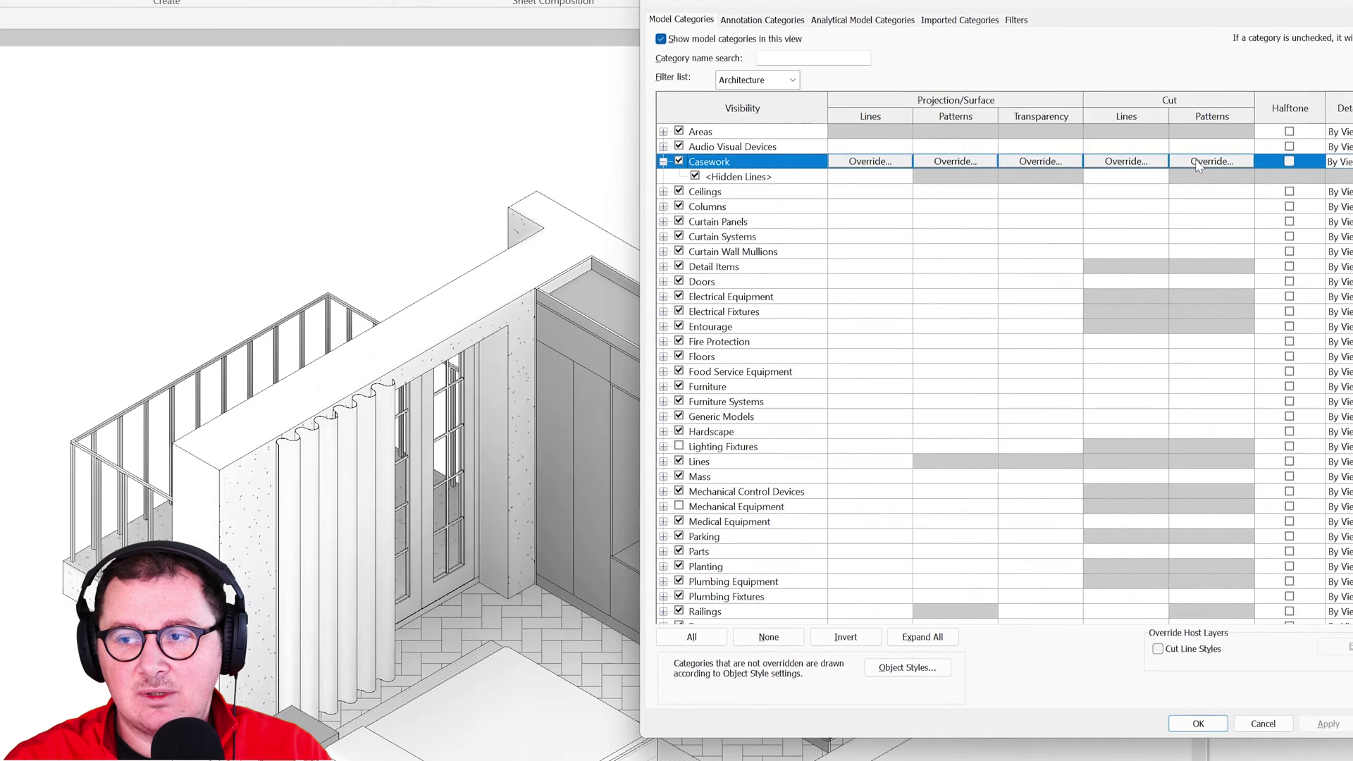
click(1199, 161)
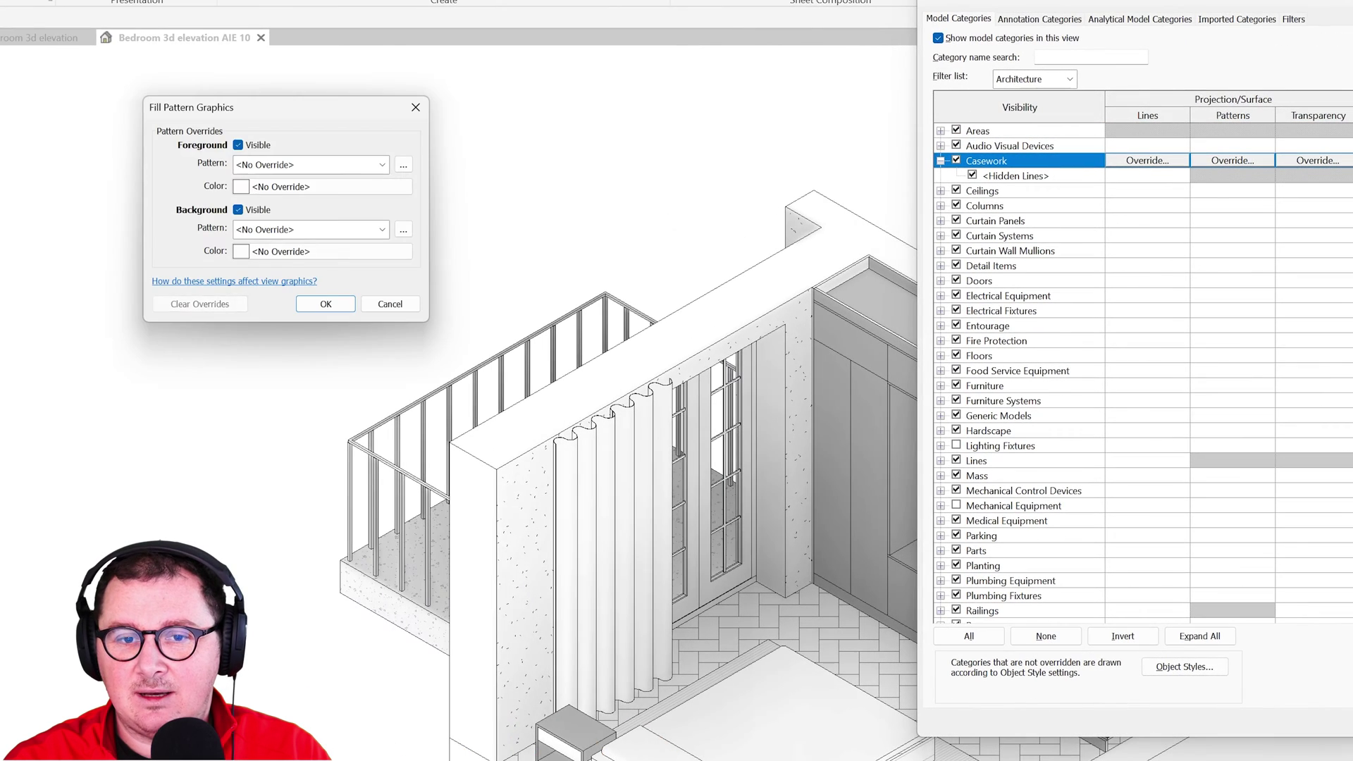
click(25, 169)
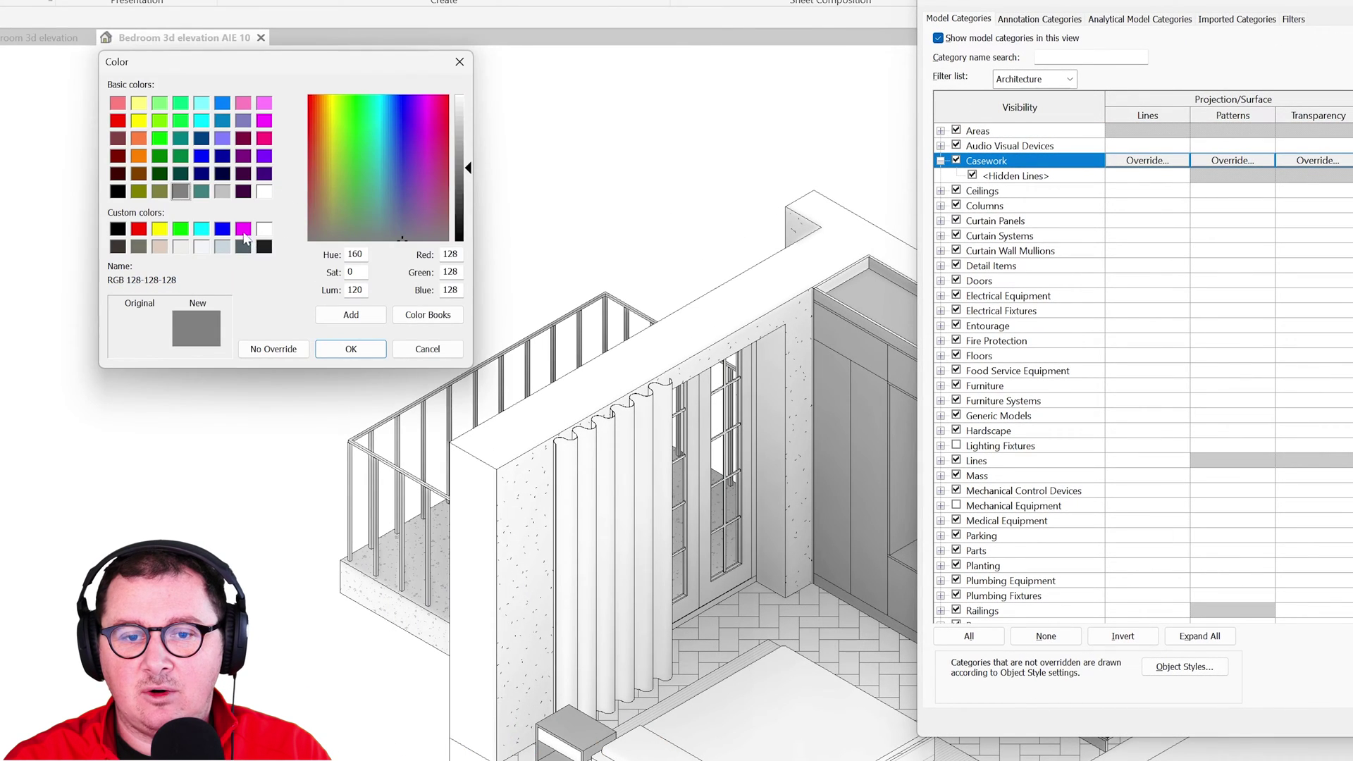
click(243, 230)
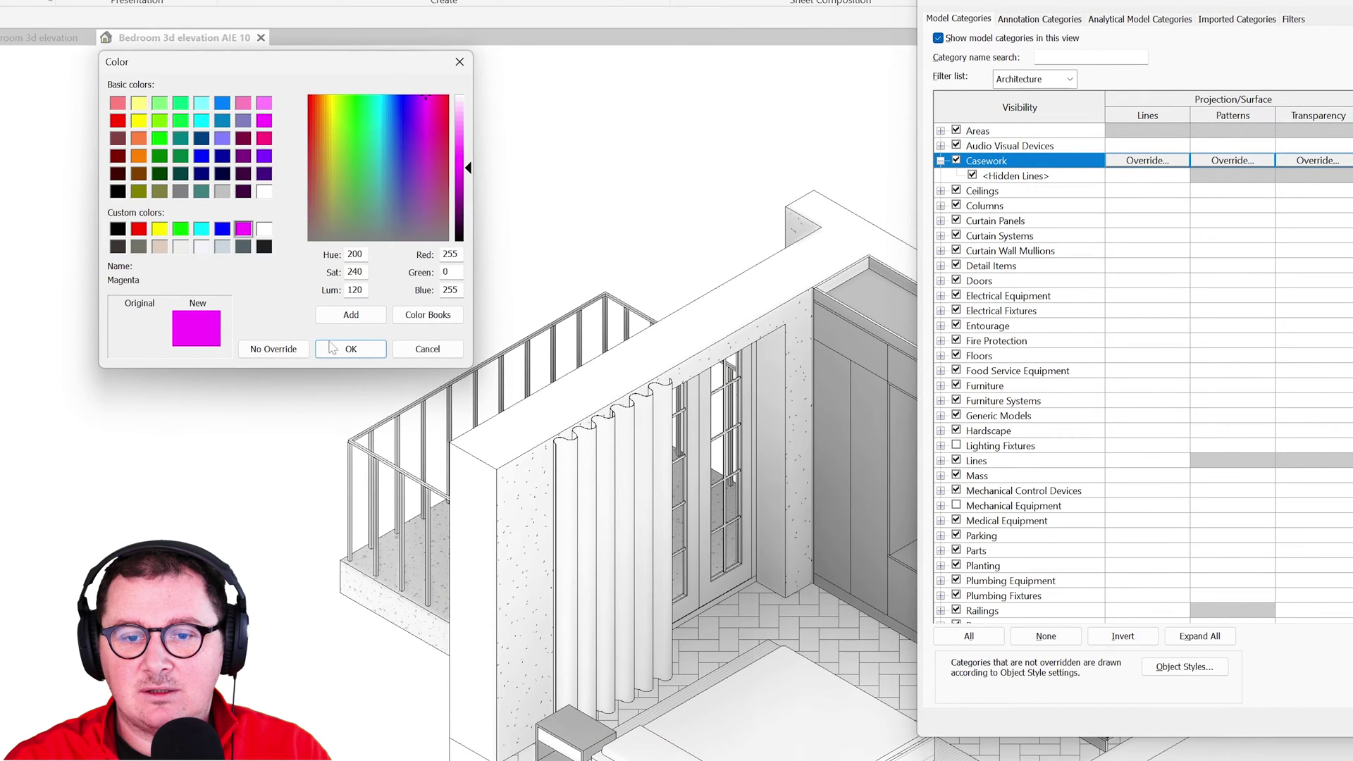
click(350, 348)
click(322, 301)
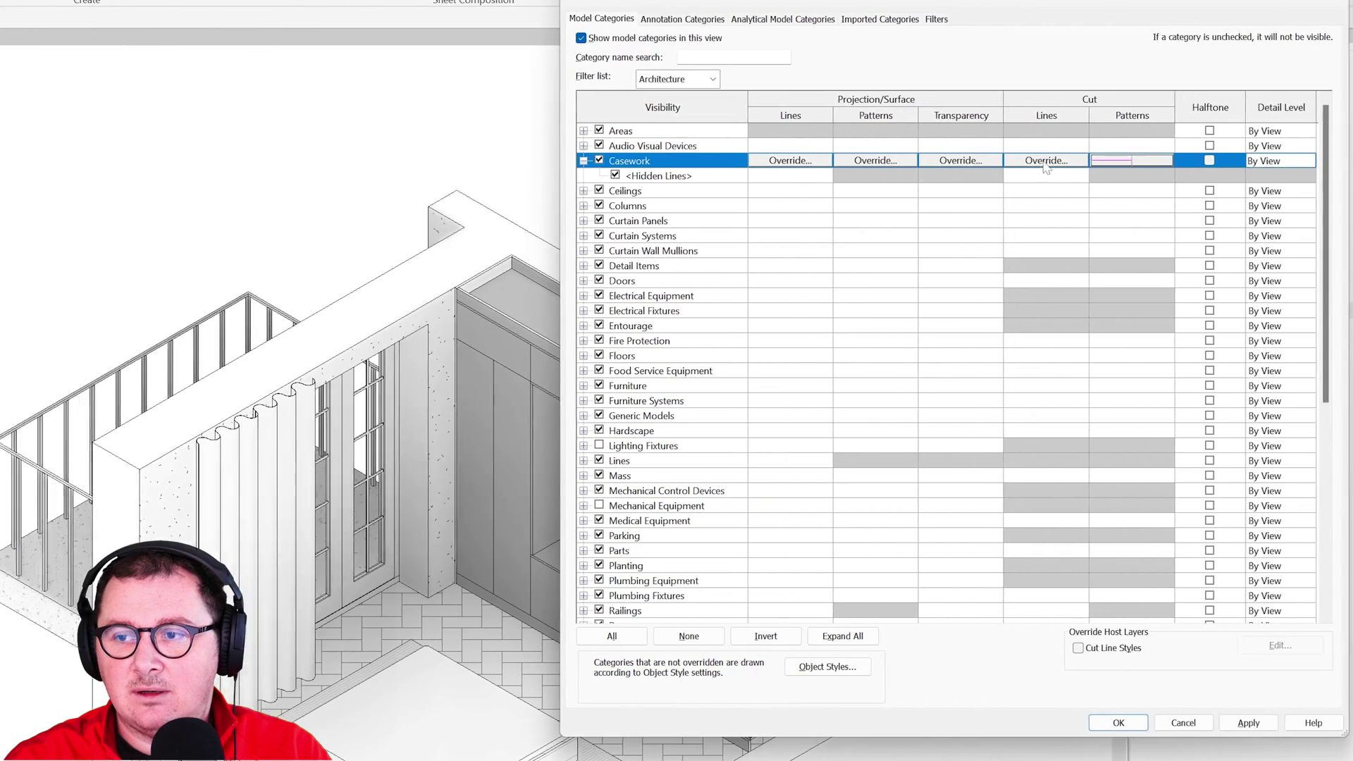
Override the cut line colour of the Casework category with green and apply the visibility/graphics changes
click(804, 176)
click(935, 176)
click(1120, 360)
click(811, 380)
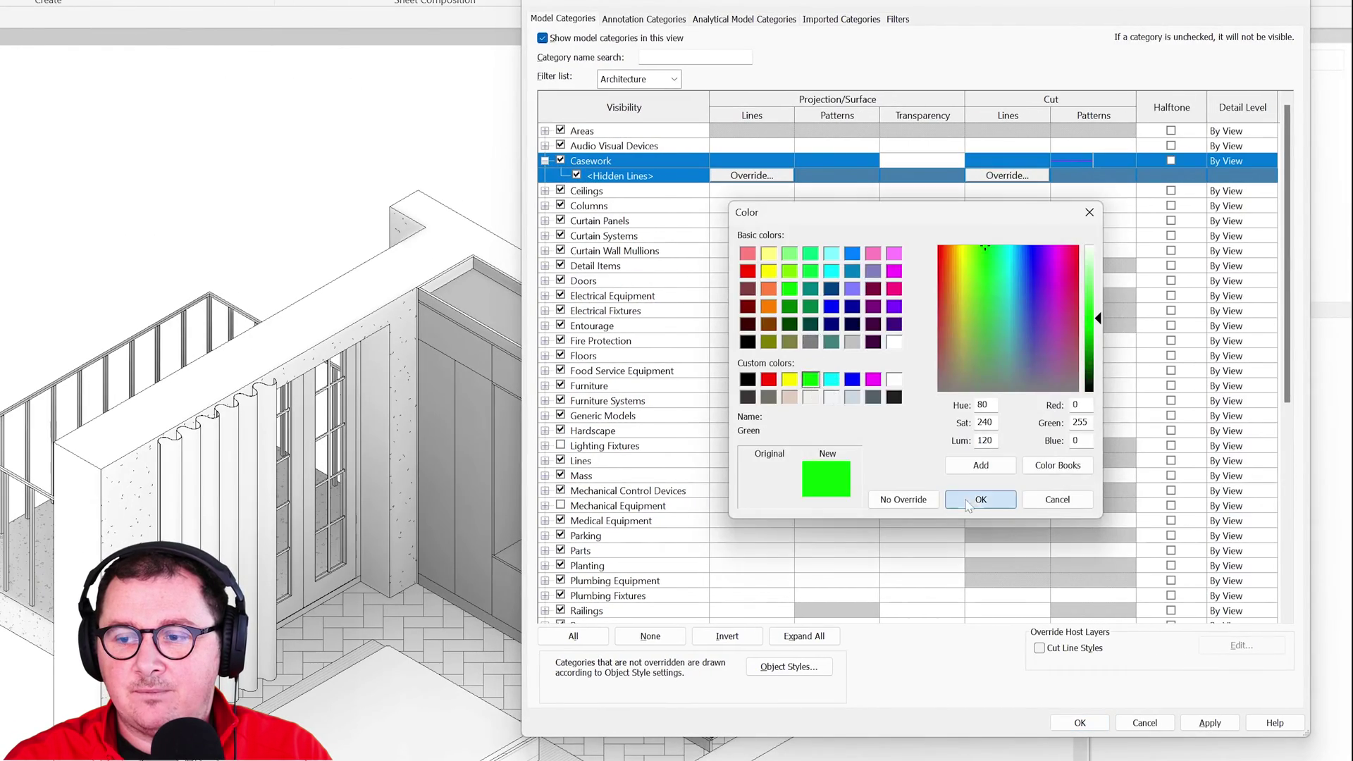
click(981, 499)
click(937, 451)
click(1080, 723)
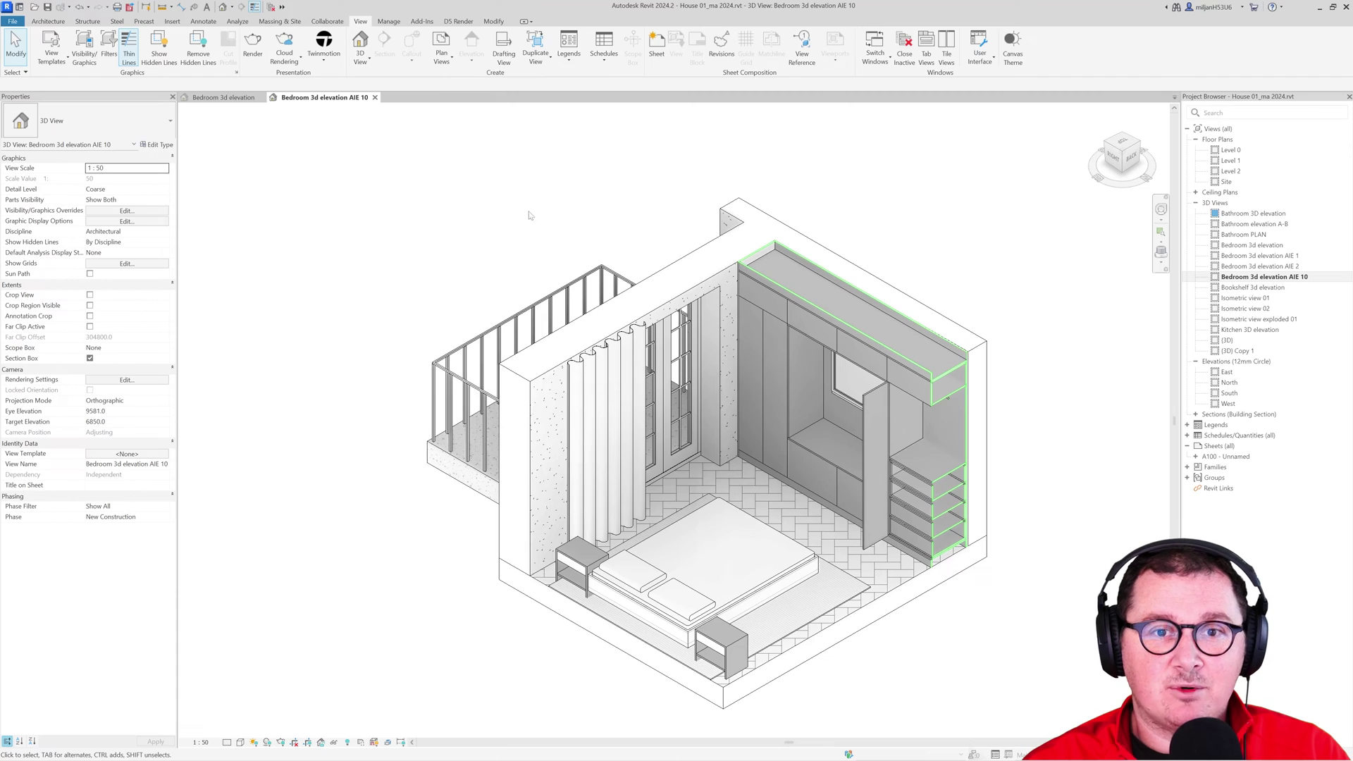
Create a new rule-based filter named AIE_V_elemtents
click(110, 50)
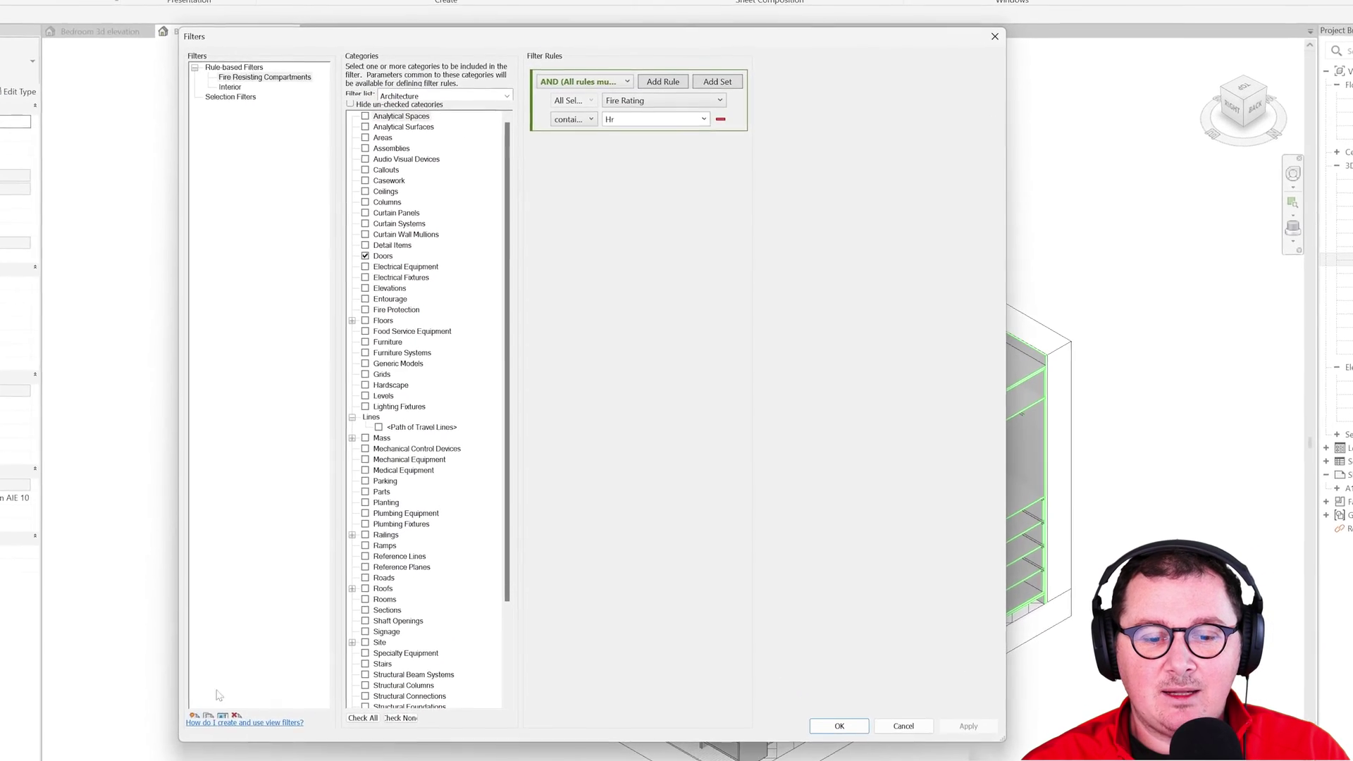
click(194, 717)
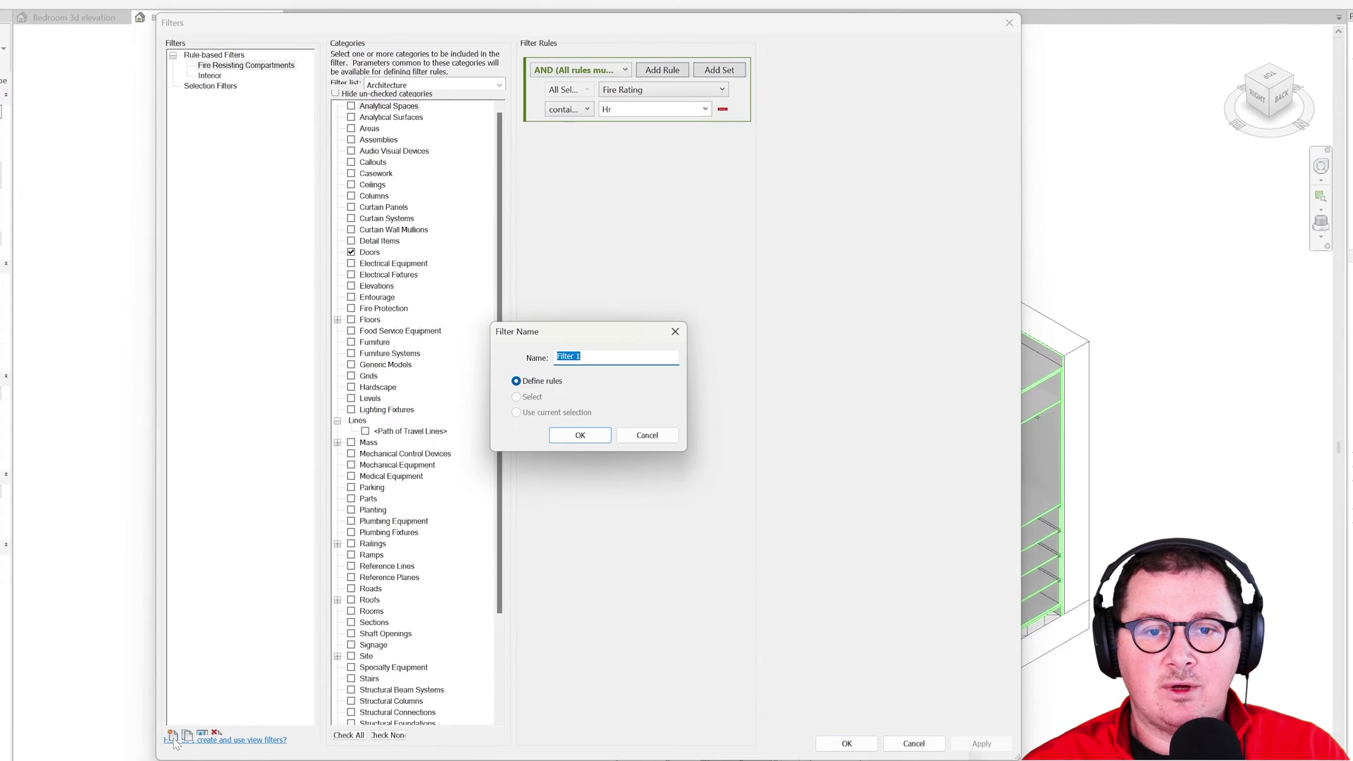
text(Al)
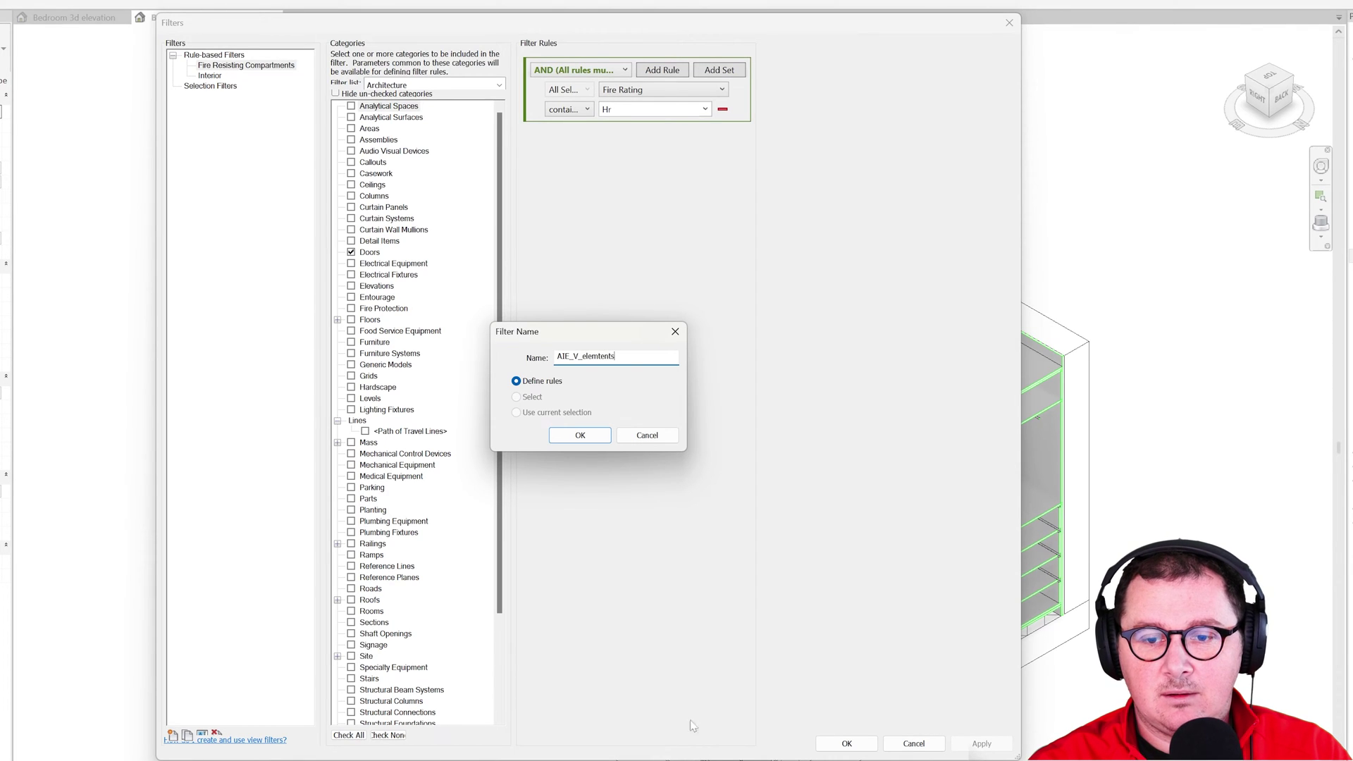
click(582, 435)
Include the Doors, Casework, Furniture and Walls categories in the AIE_V_elemtents filter and apply the changes
click(351, 253)
click(351, 174)
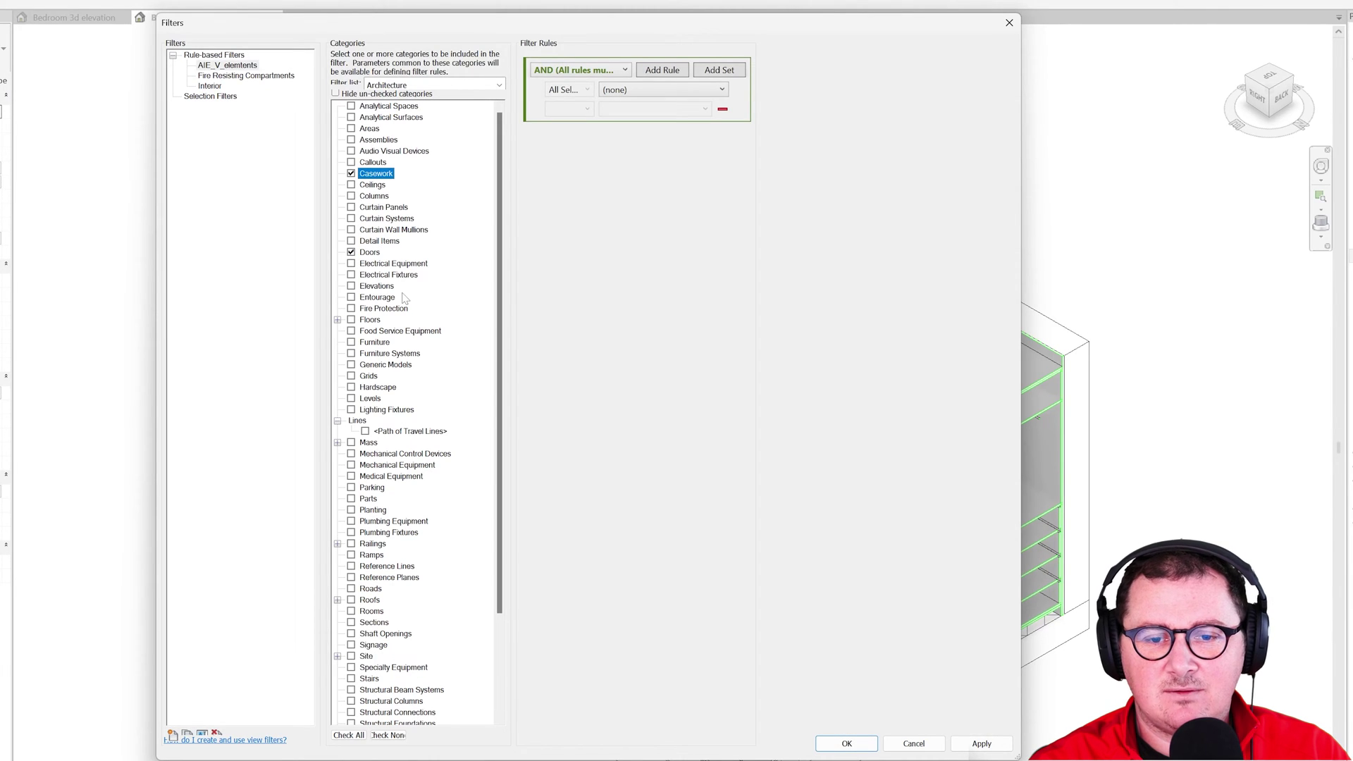
click(351, 343)
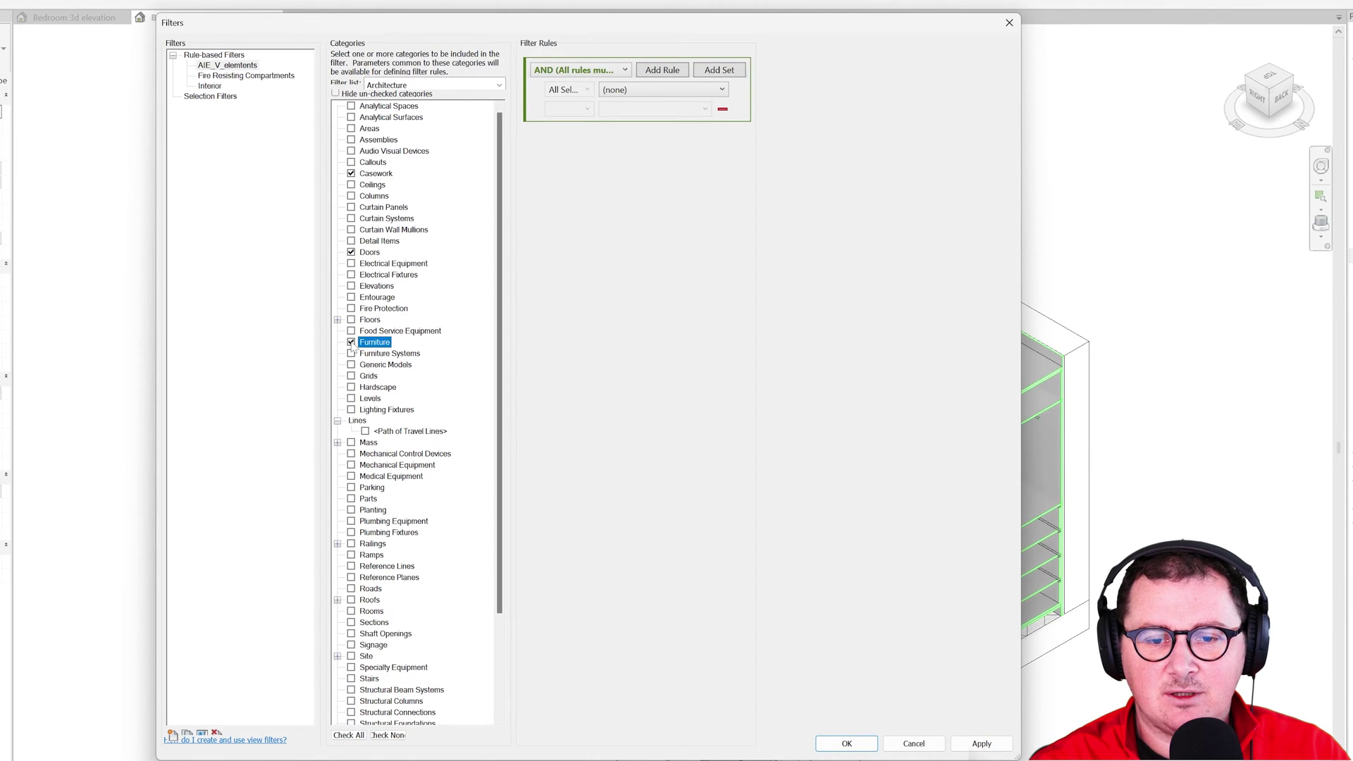
click(980, 744)
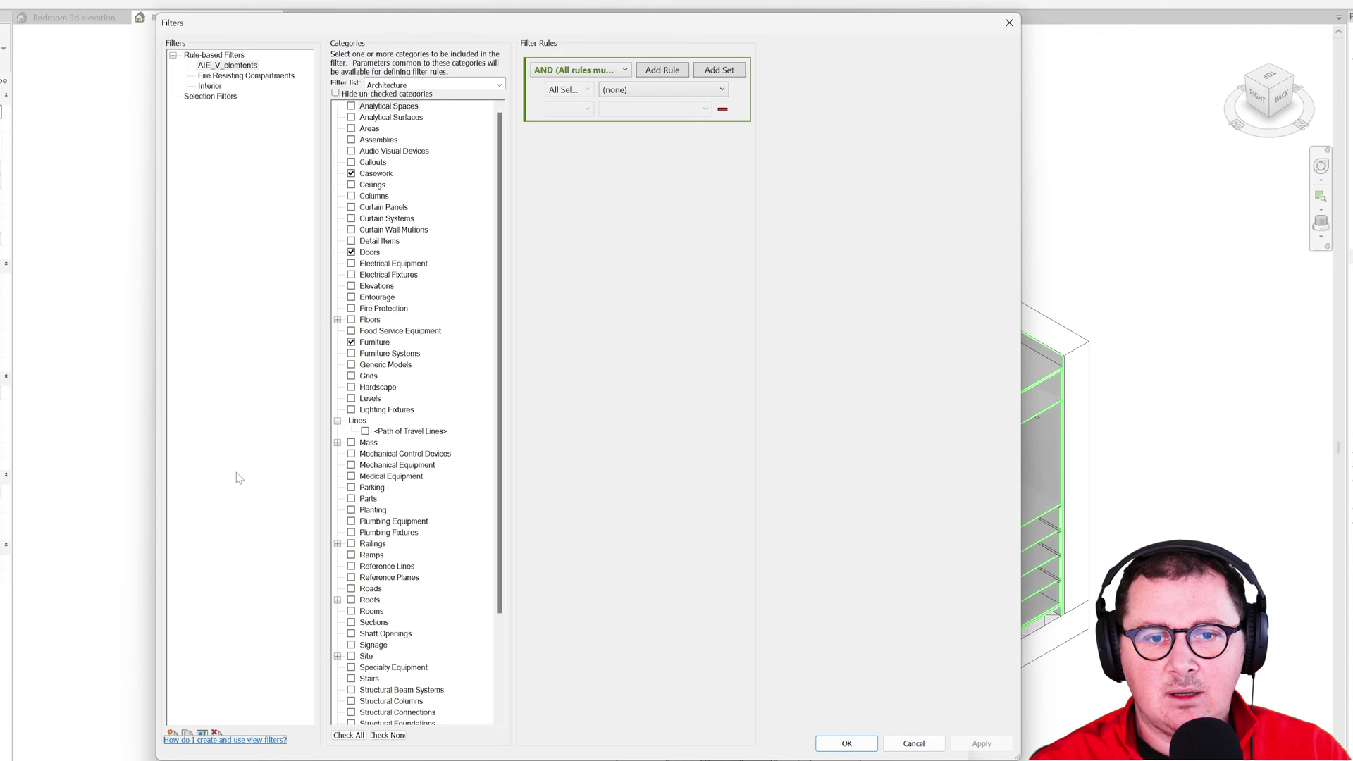
scroll(370, 590, down, 4)
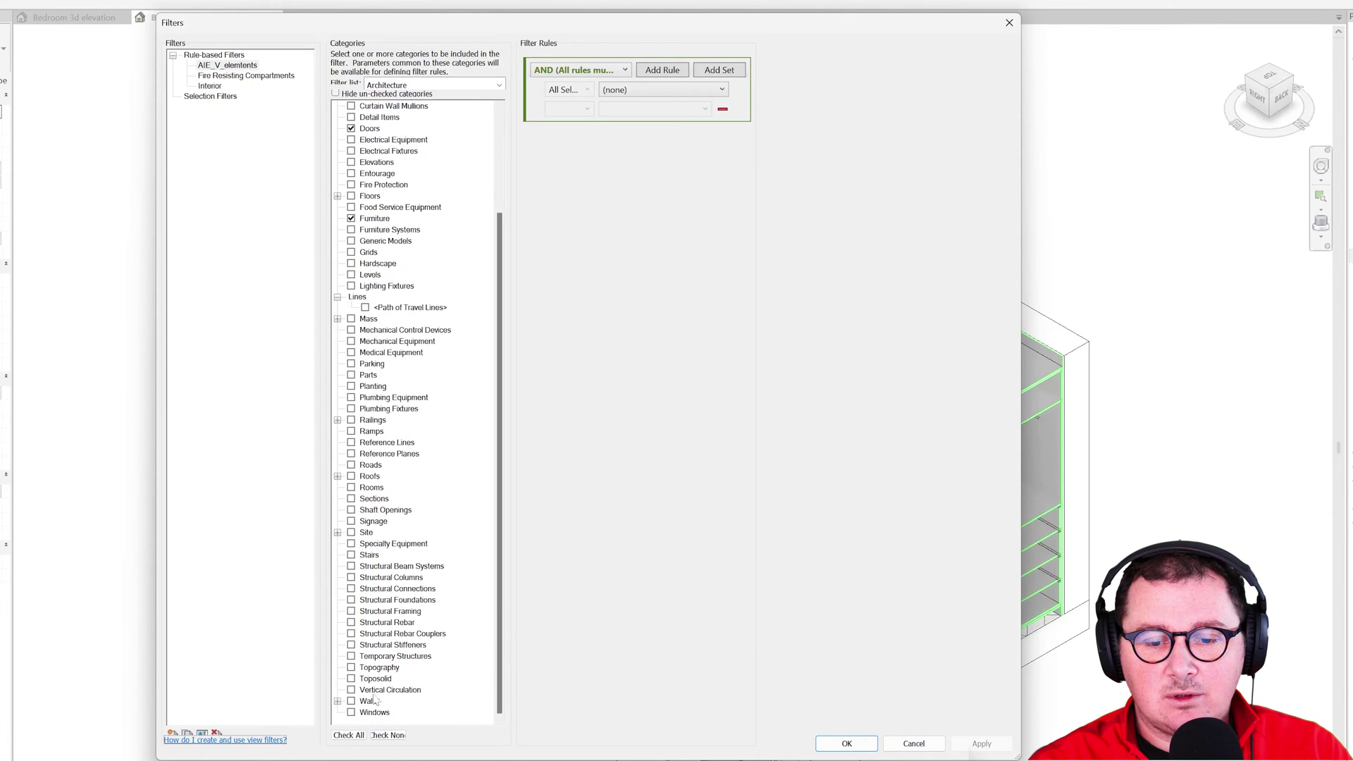
click(352, 702)
click(965, 748)
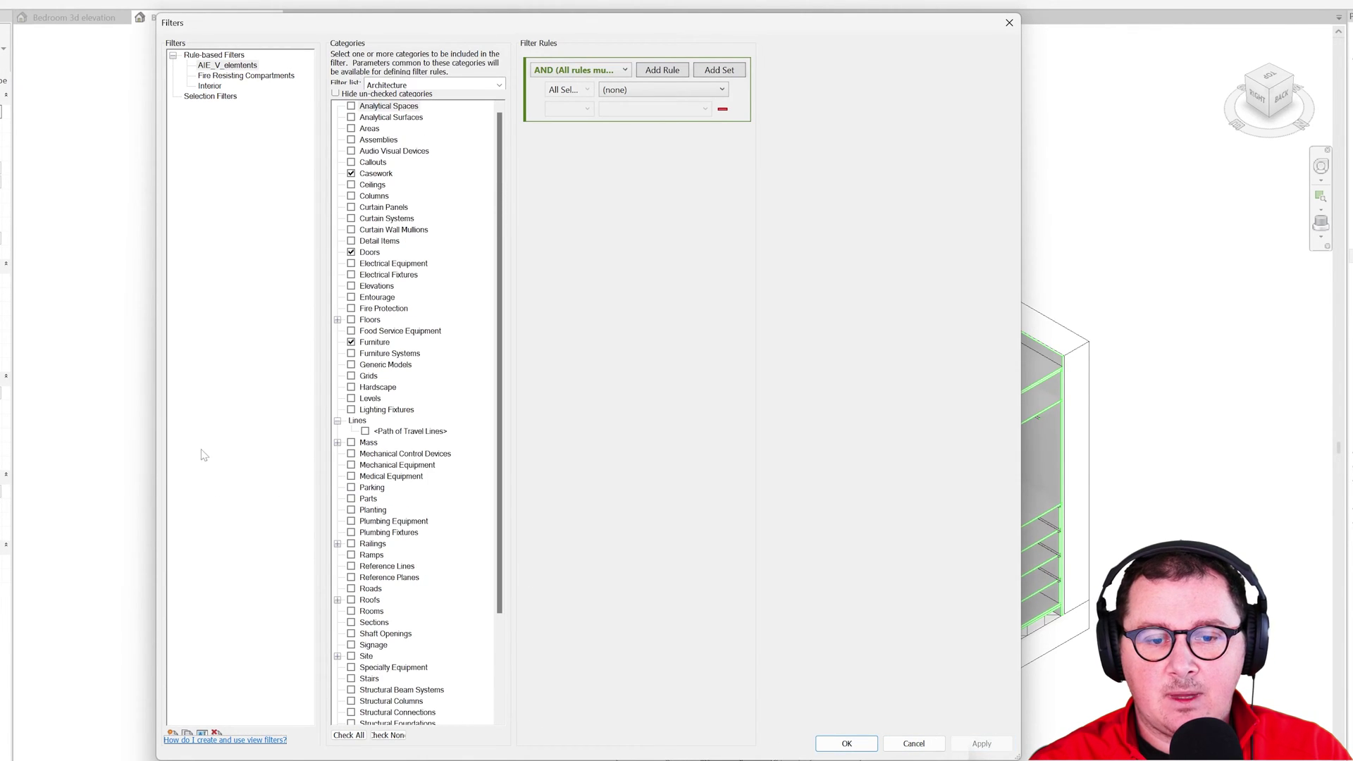
Create a second rule-based filter named AIE_H_elements that includes the Floors and Generic Models categories
click(172, 733)
text(AIE_H_elements)
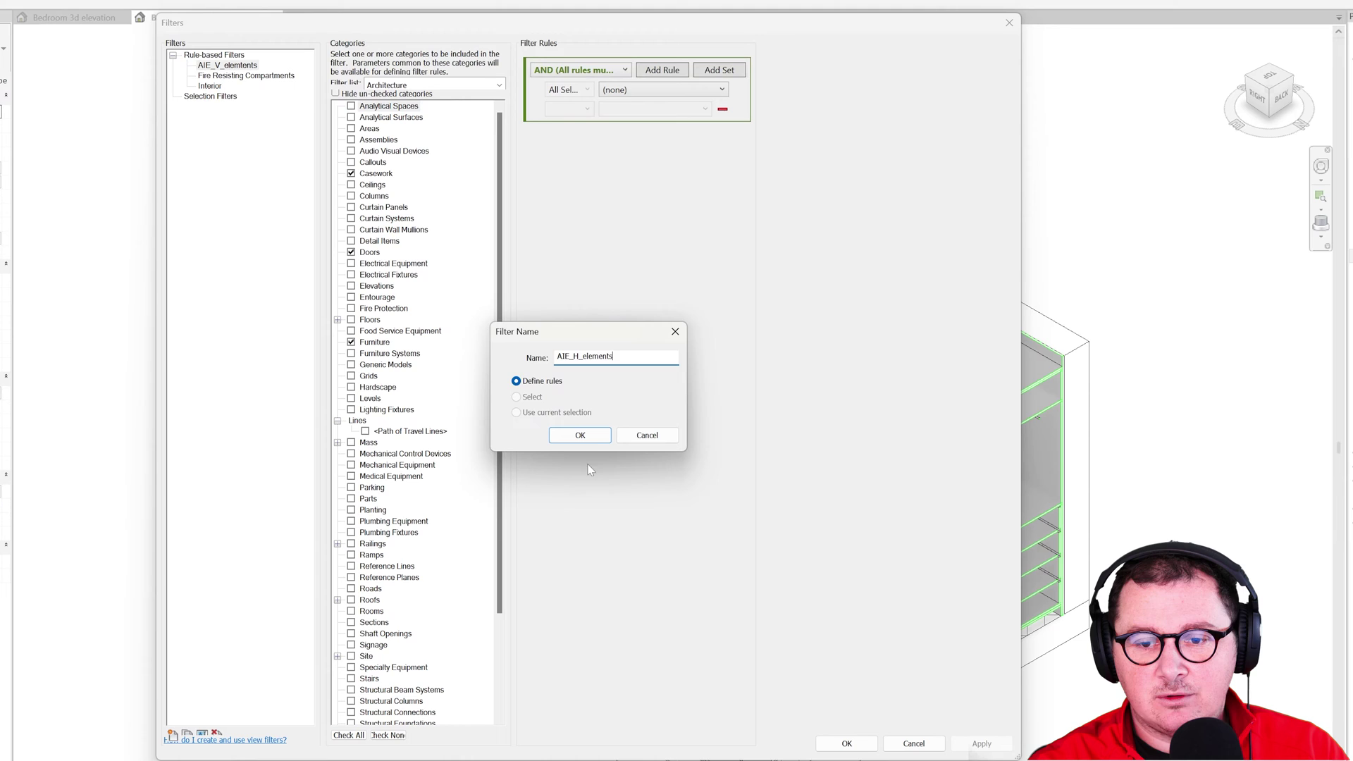
click(590, 437)
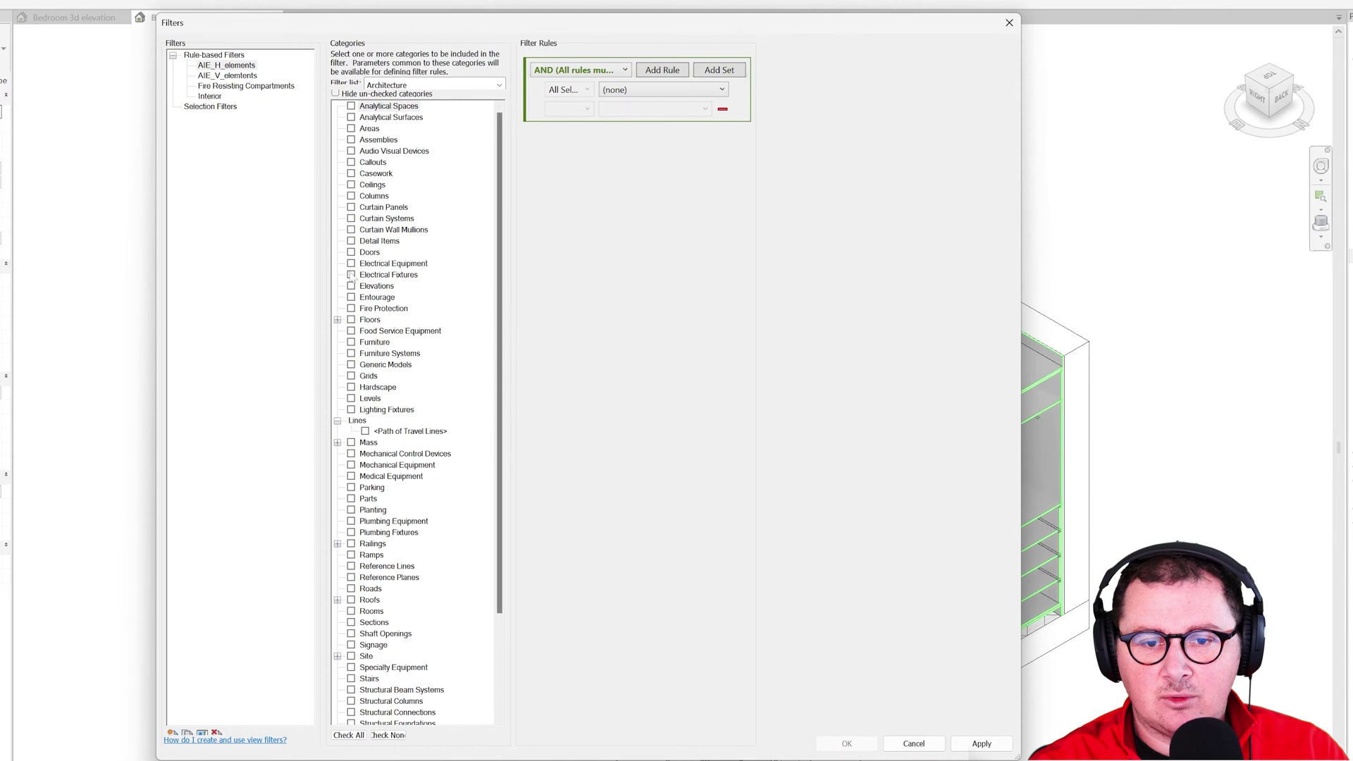
click(351, 321)
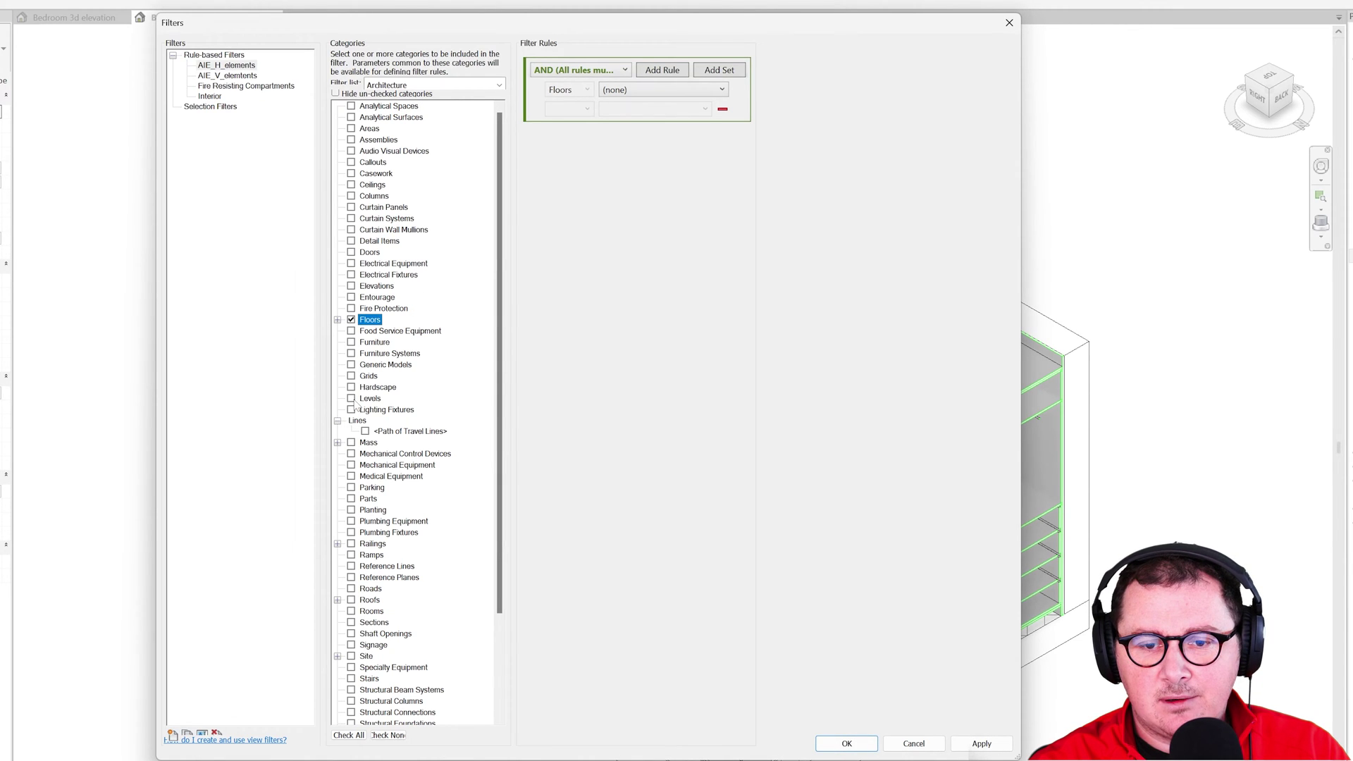
click(351, 365)
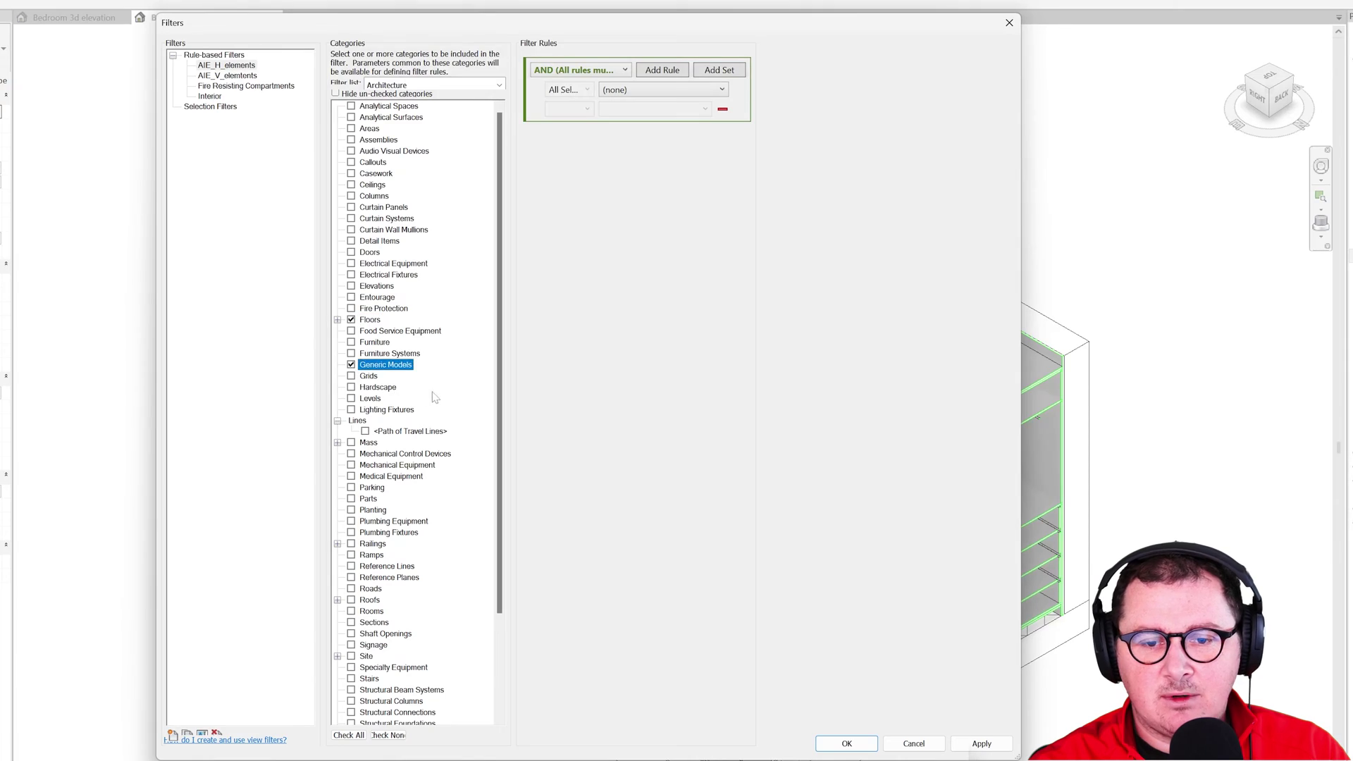
click(847, 744)
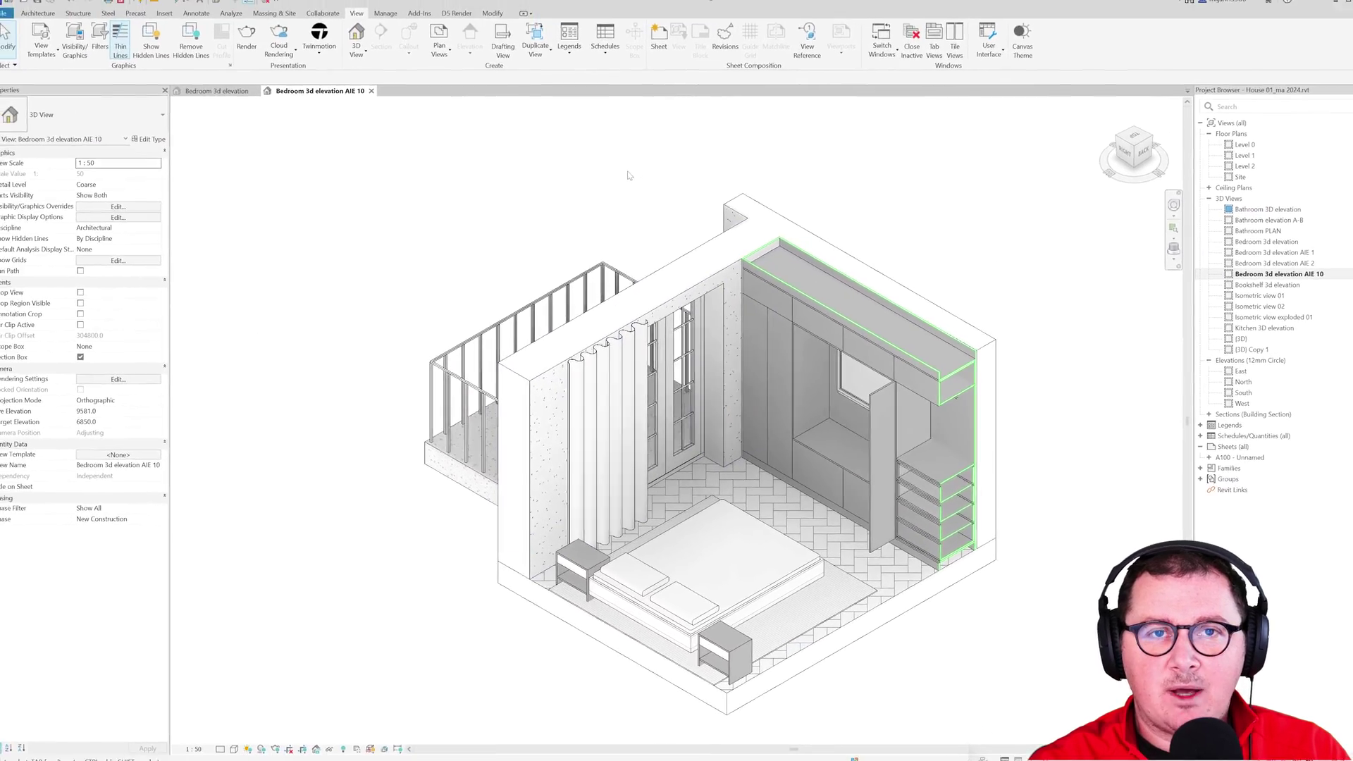
Add the AIE_H_elements and AIE_V_elemtents filters to the visibility/graphic overrides of the Bedroom 3d elevation AIE 10 view
key(v)
key(g)
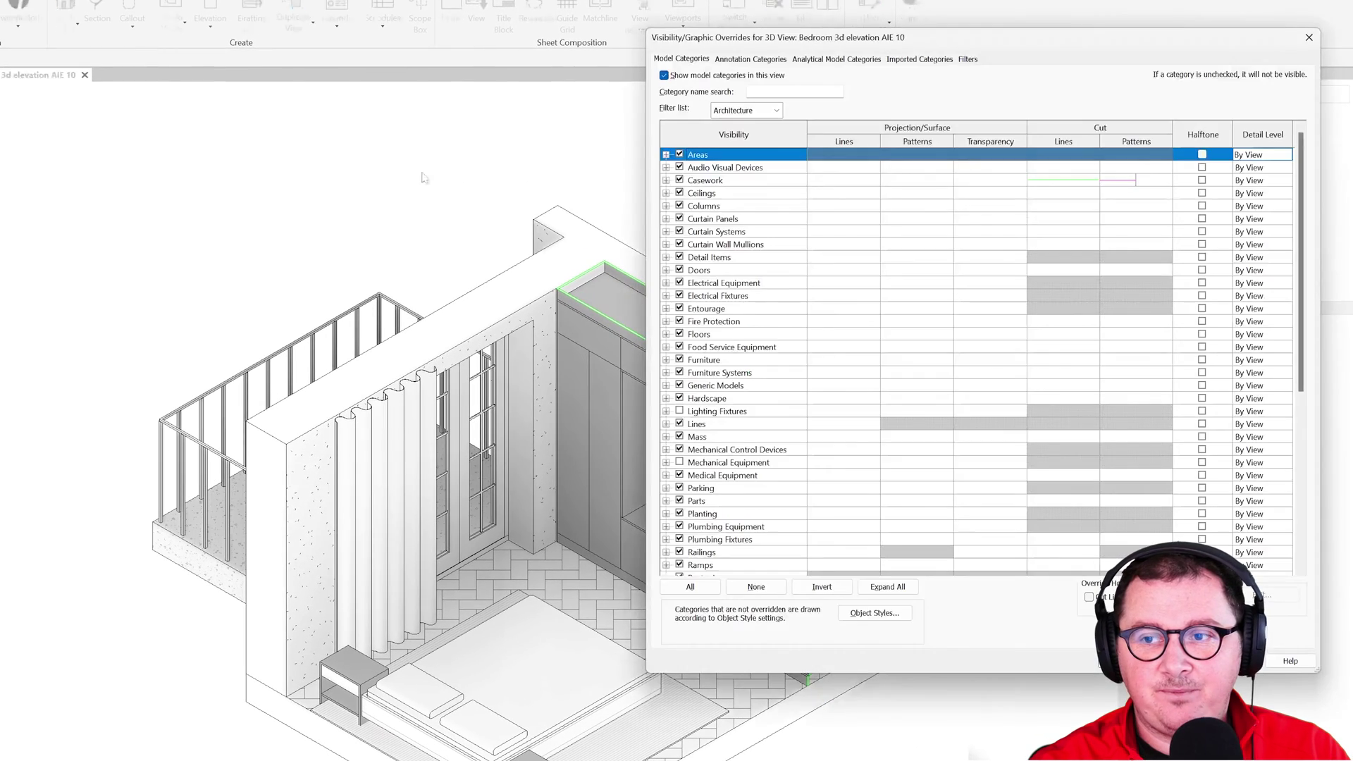
click(971, 59)
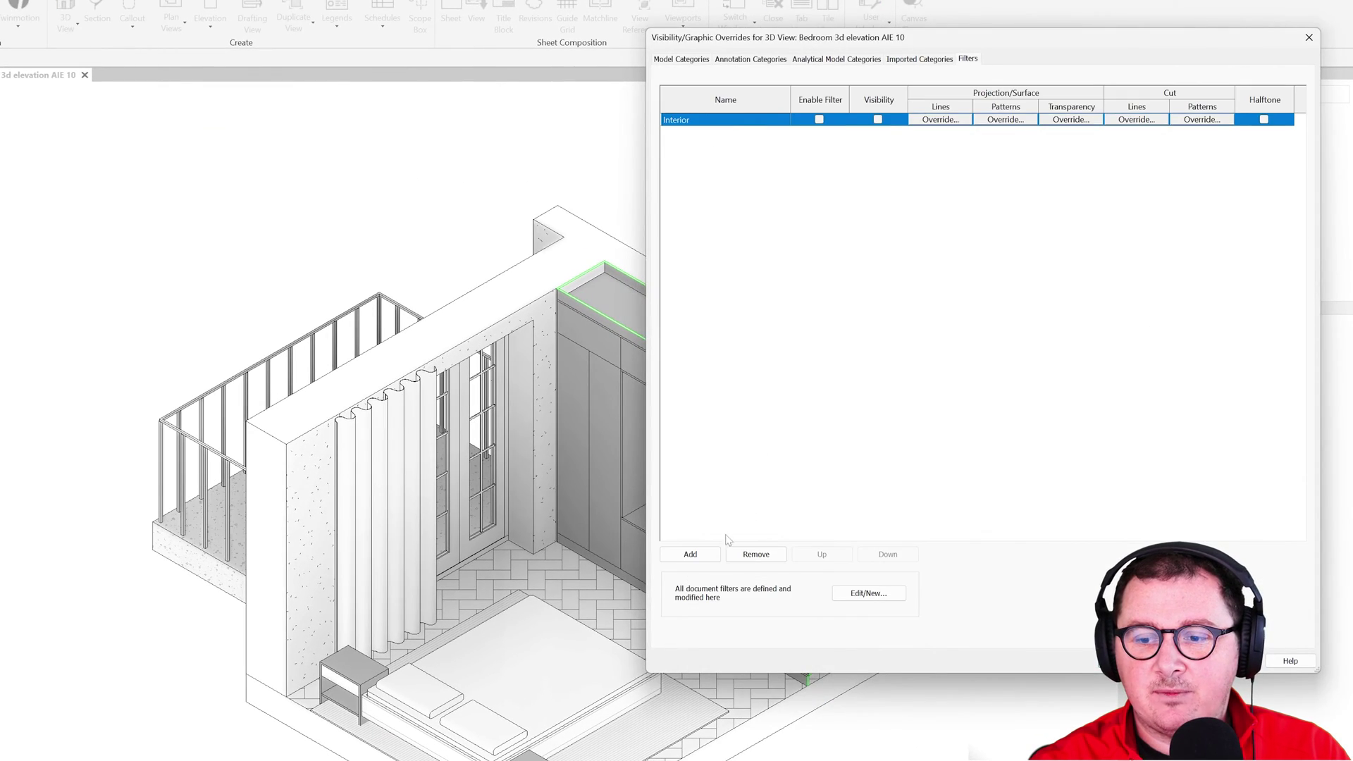
click(691, 554)
click(192, 176)
shift+click(194, 187)
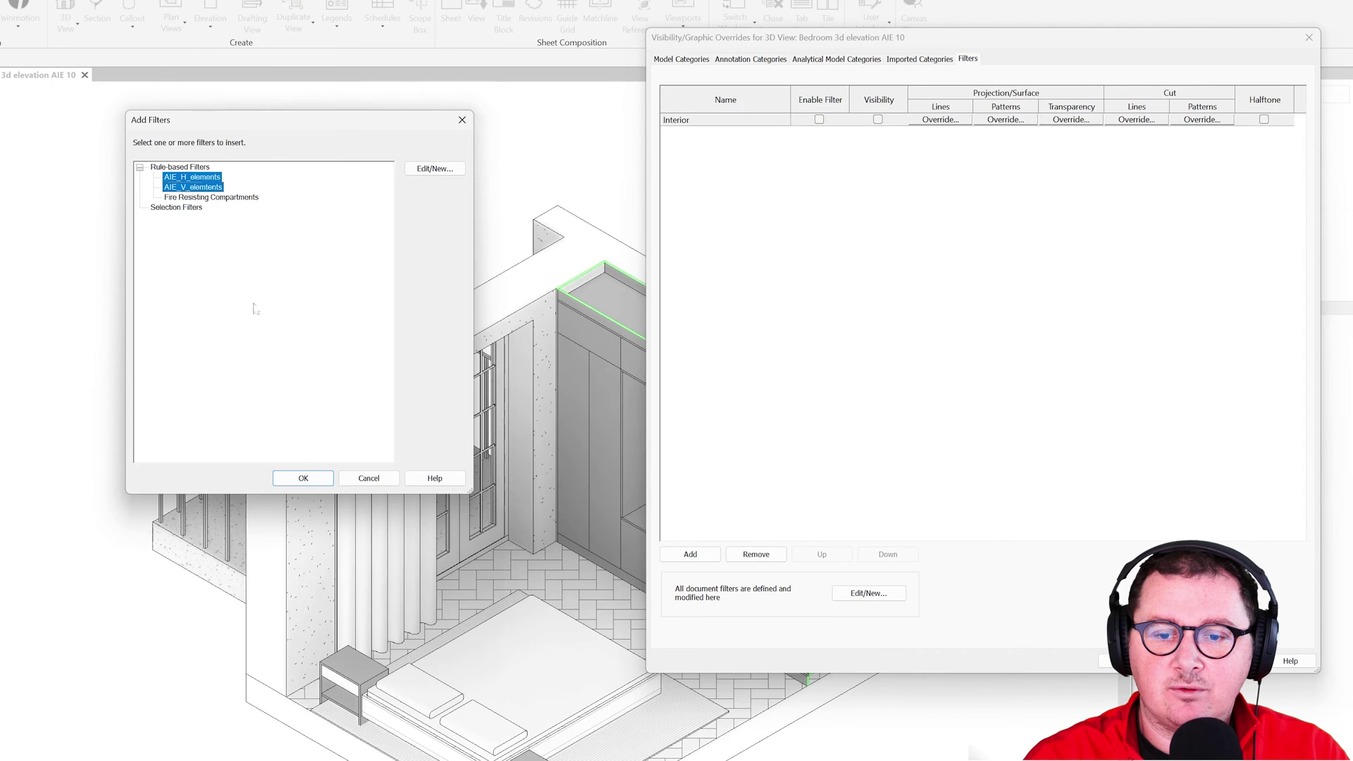
click(303, 478)
Remove the Interior filter from the view's filter overrides
click(685, 121)
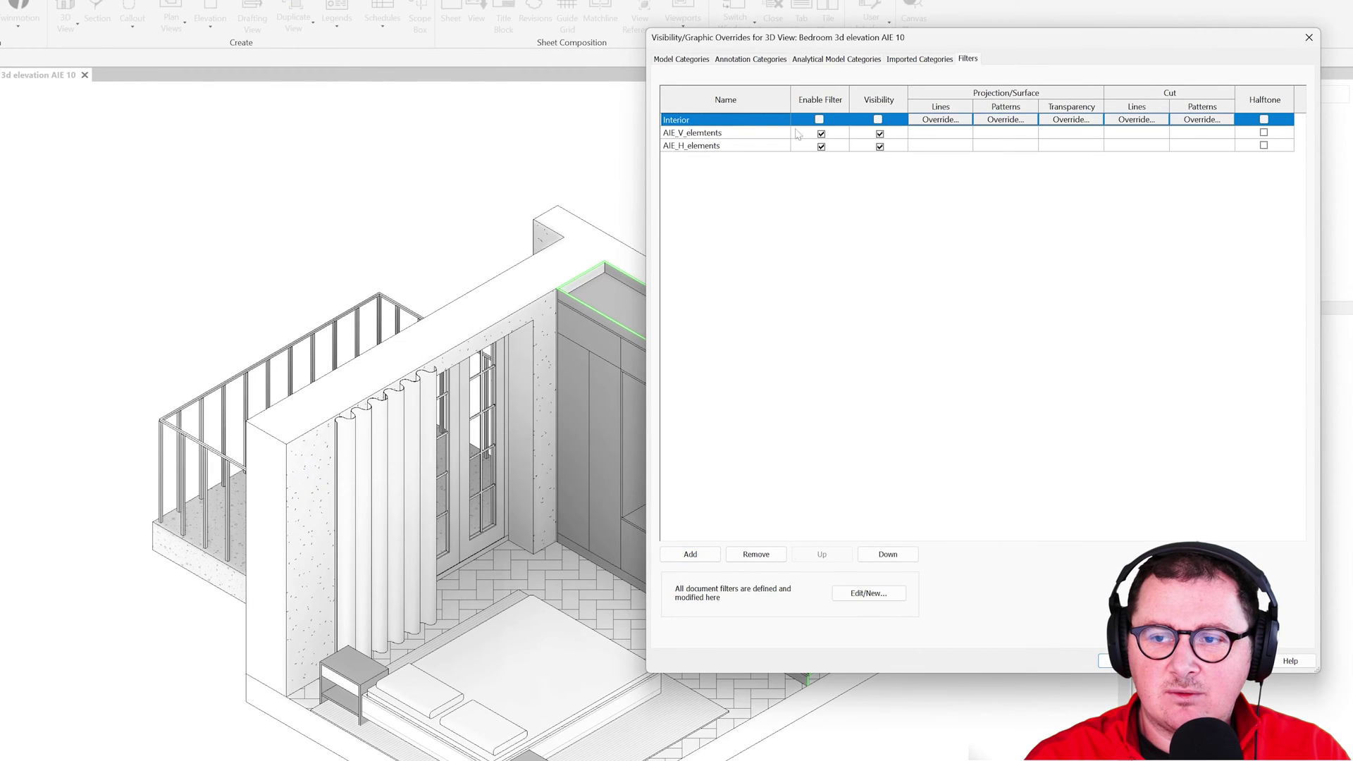
click(756, 554)
drag(894, 44, 609, 50)
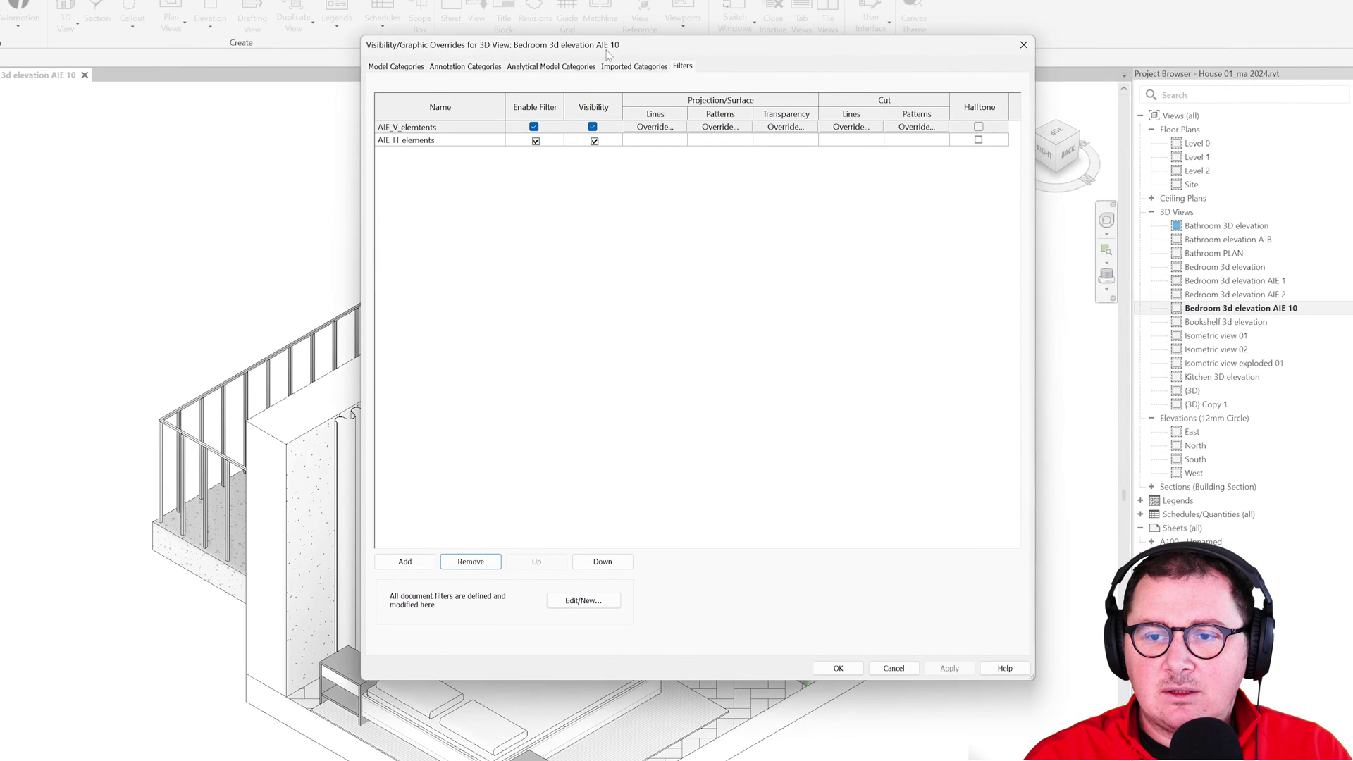
Override the cut pattern foreground of both AIE filters with a solid fill in RGB 082-097-107
click(601, 182)
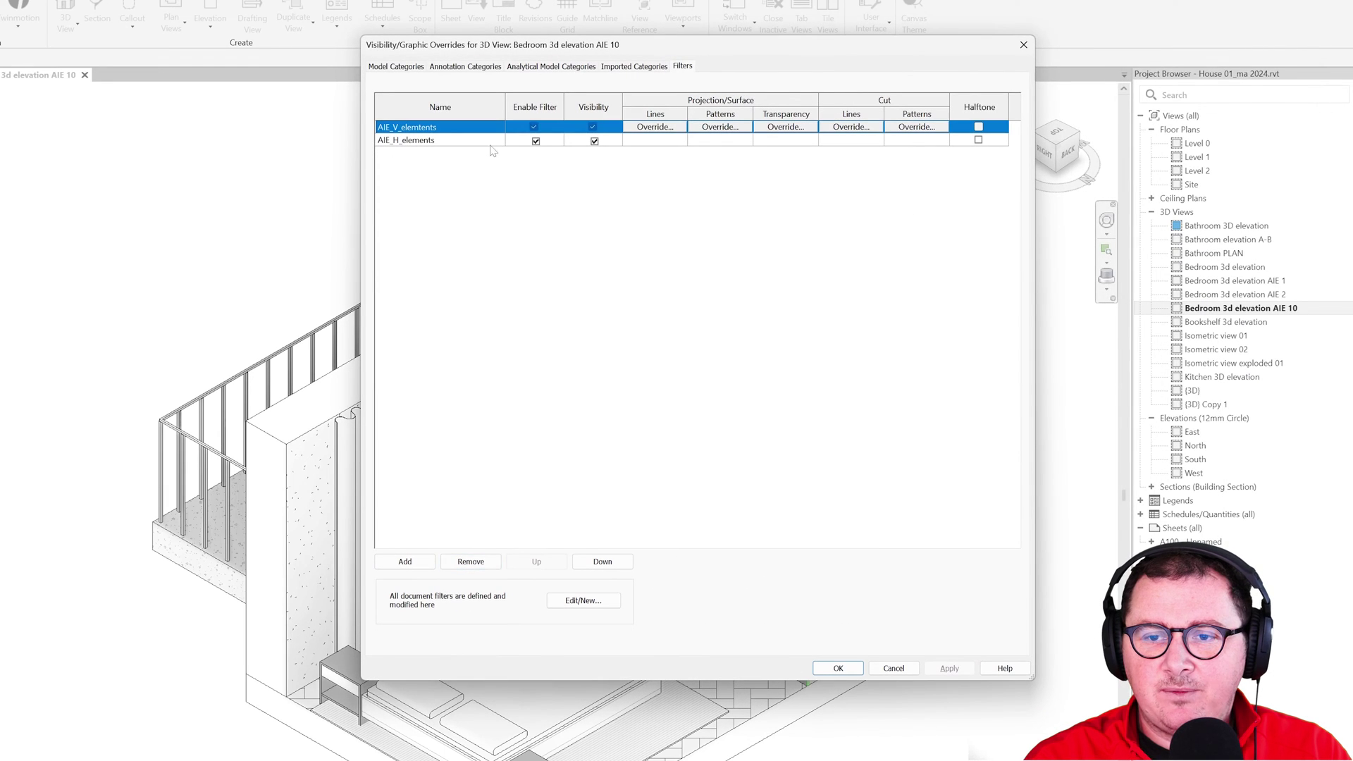
shift+click(917, 140)
click(917, 140)
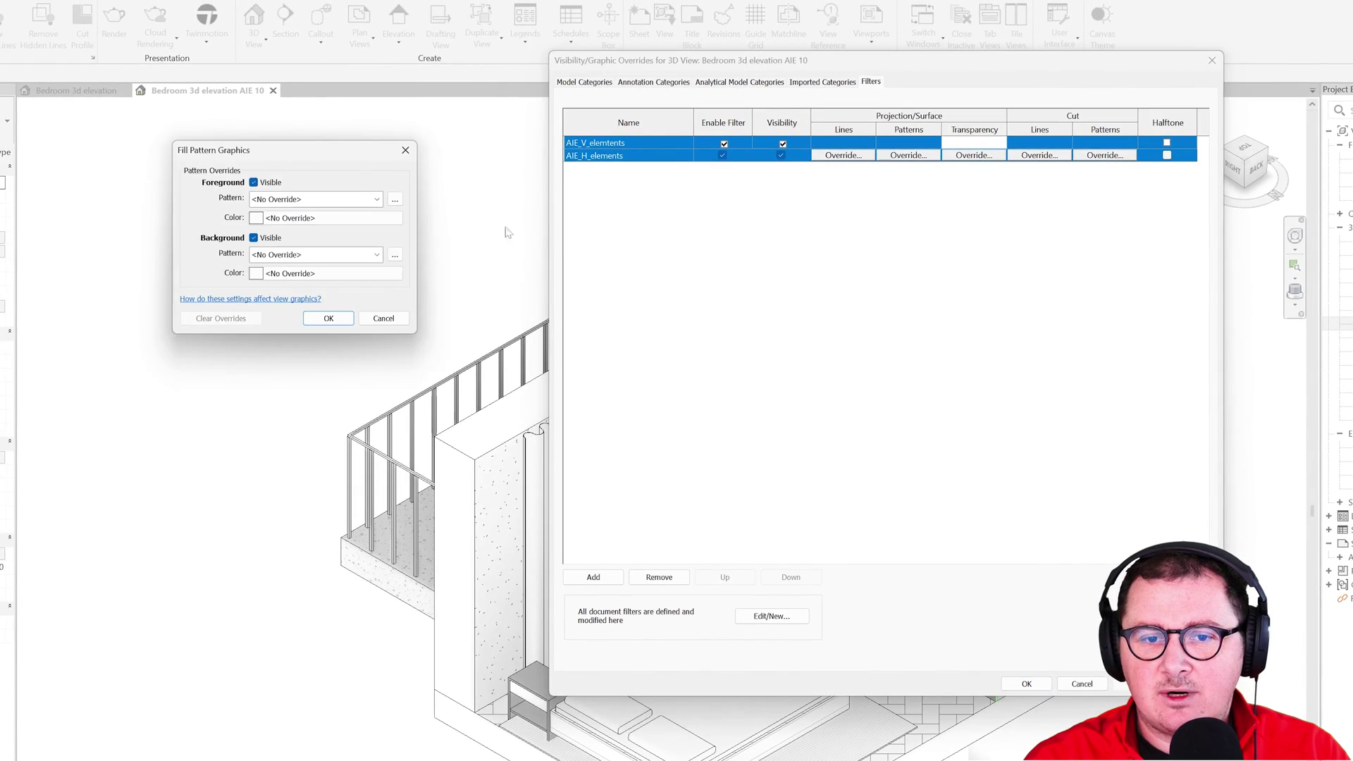
click(324, 200)
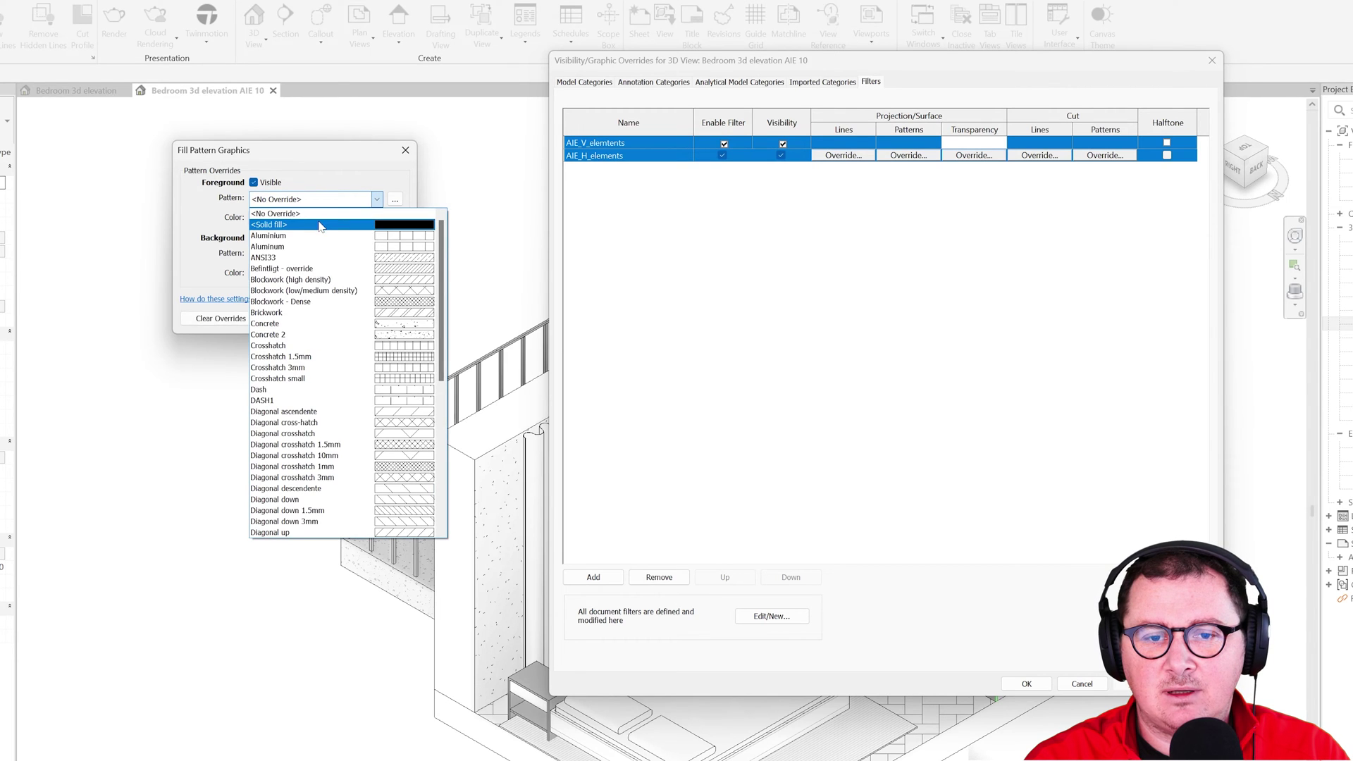
click(321, 224)
click(312, 218)
click(258, 269)
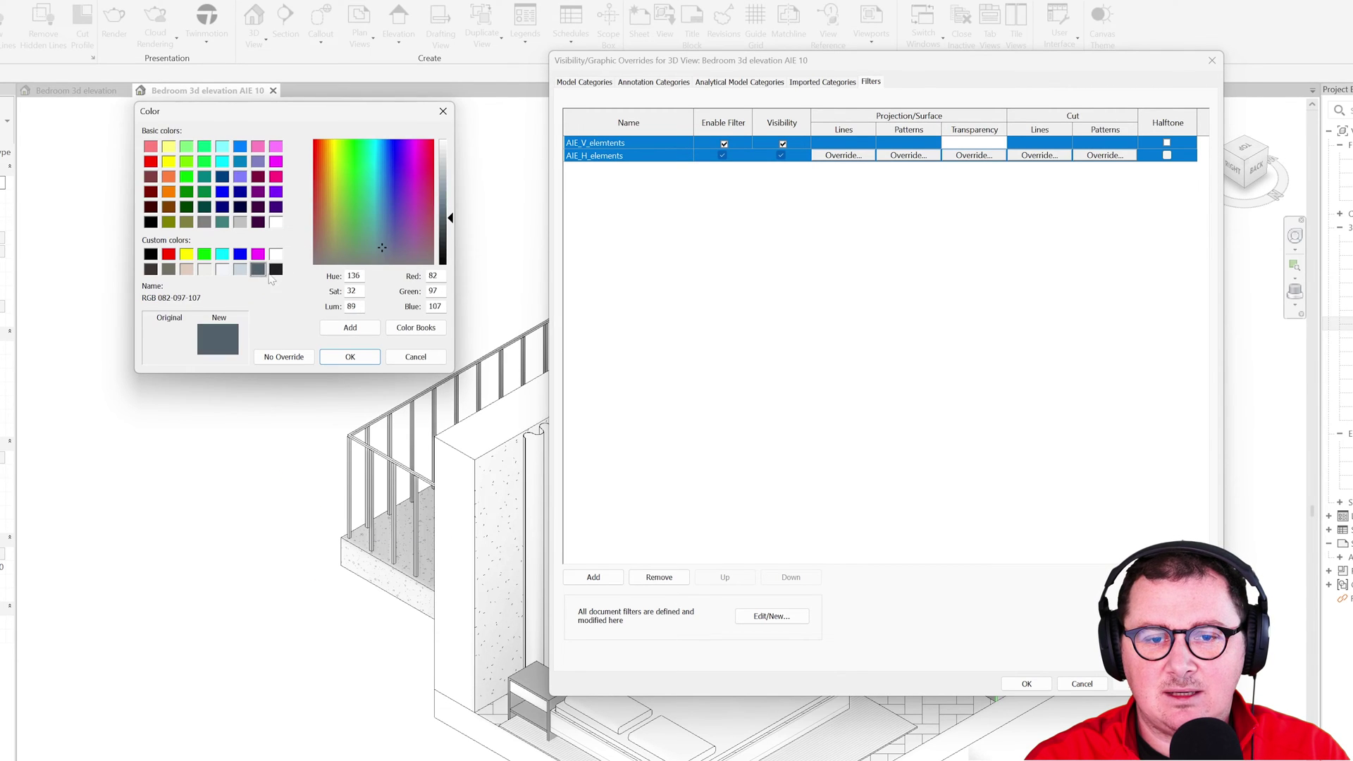
click(351, 356)
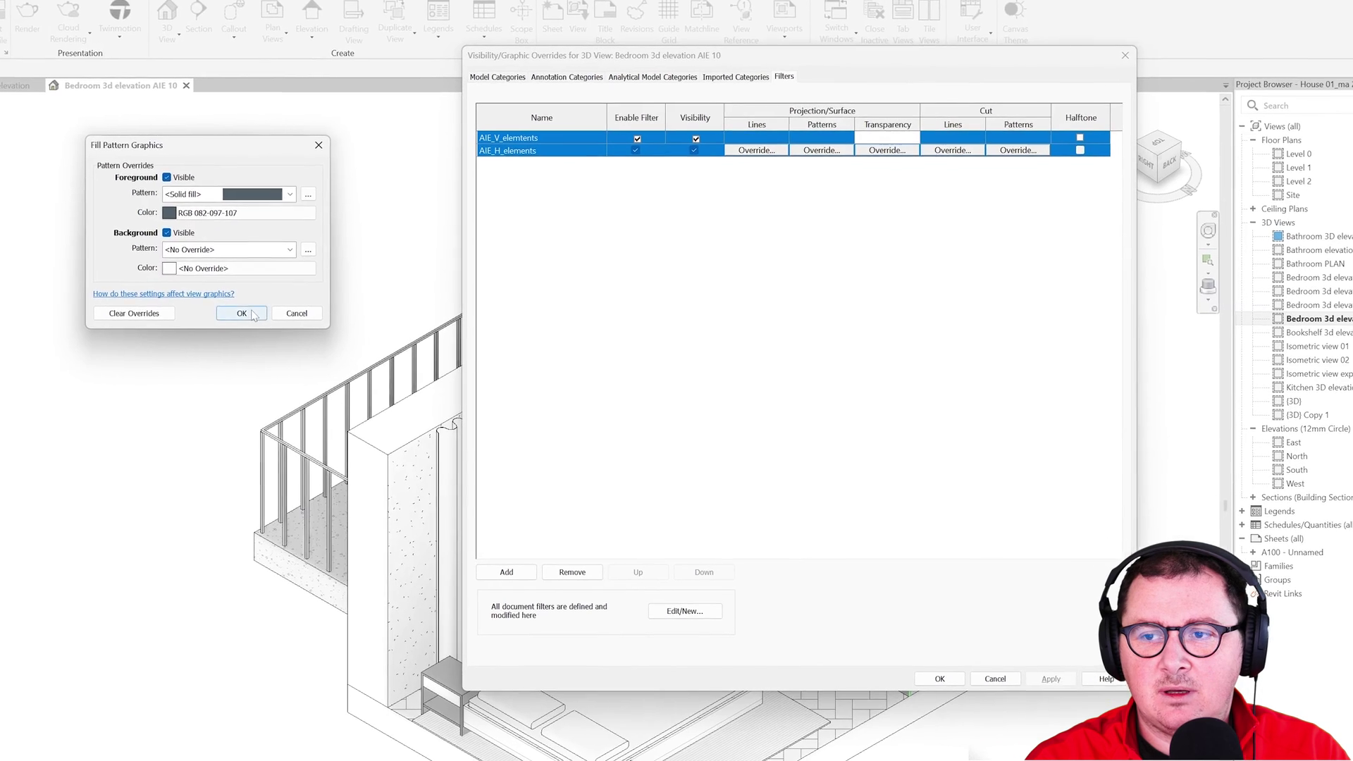
click(327, 318)
Override the cut line colour of both AIE filters with RGB 030-032-034
click(923, 137)
click(915, 135)
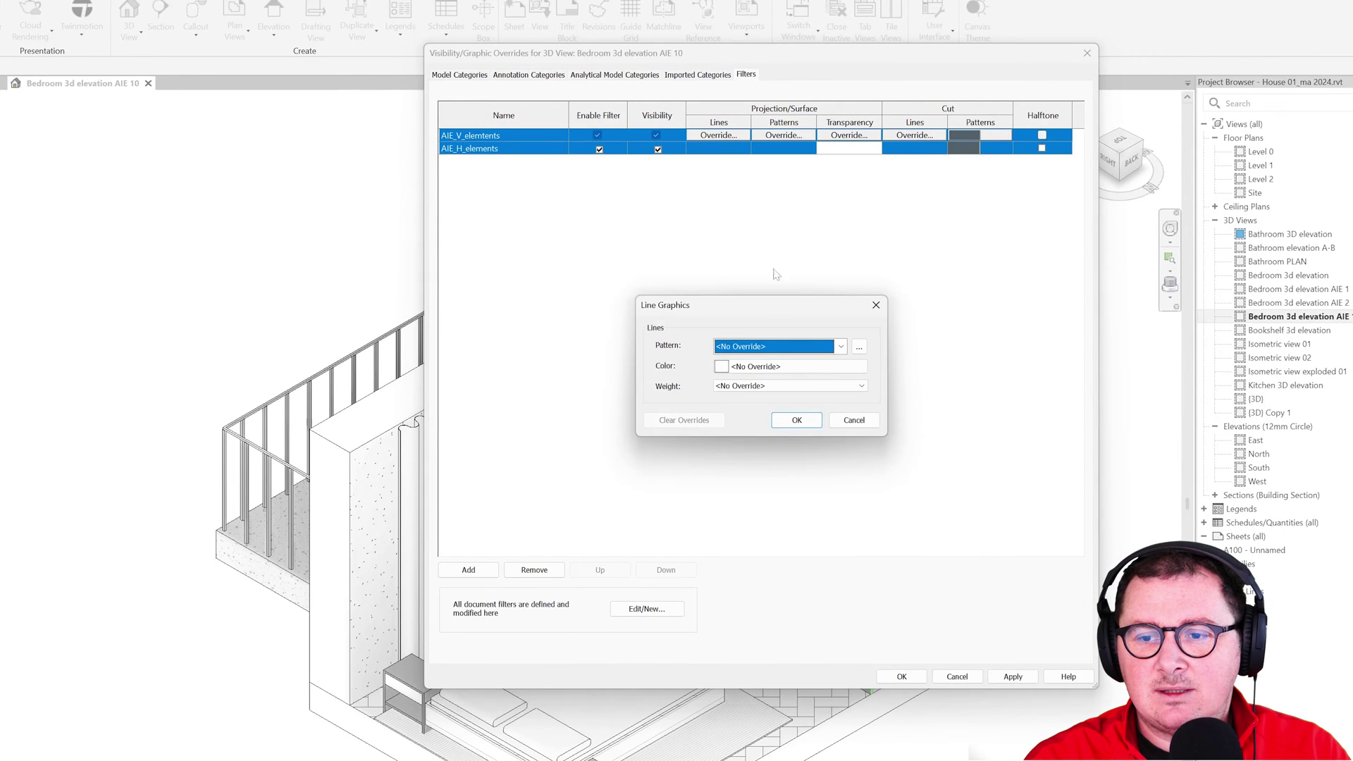
click(773, 368)
click(743, 398)
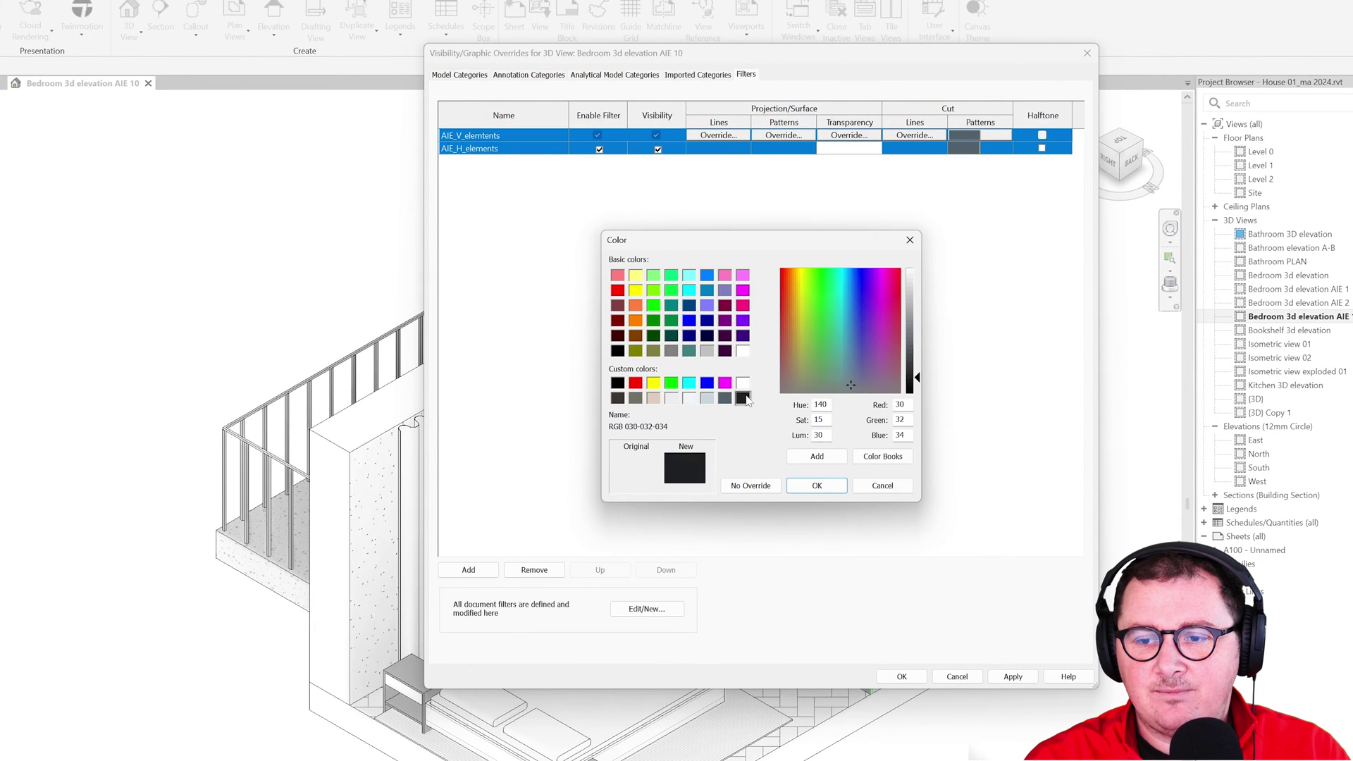
click(817, 486)
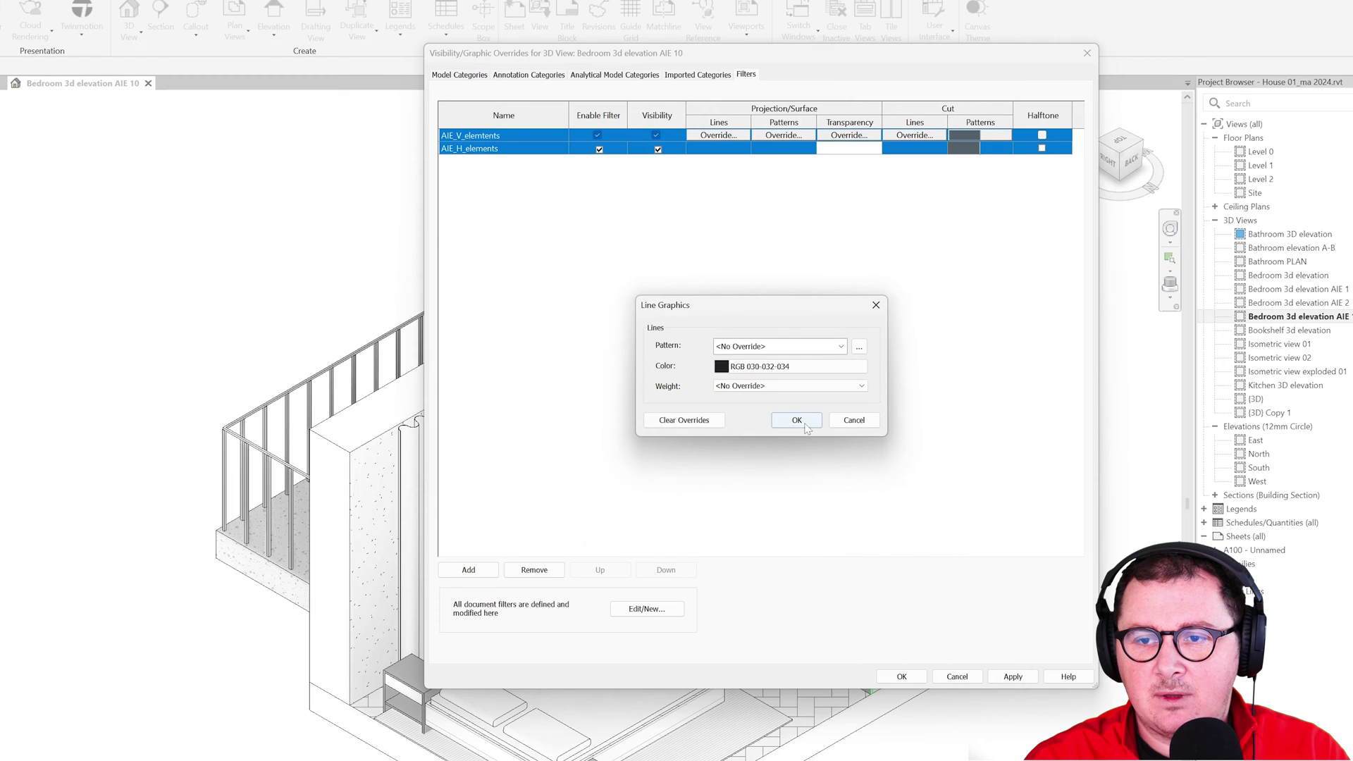
click(797, 421)
Override the projection line colour of both AIE filters with RGB 082-097-107
click(723, 149)
click(718, 148)
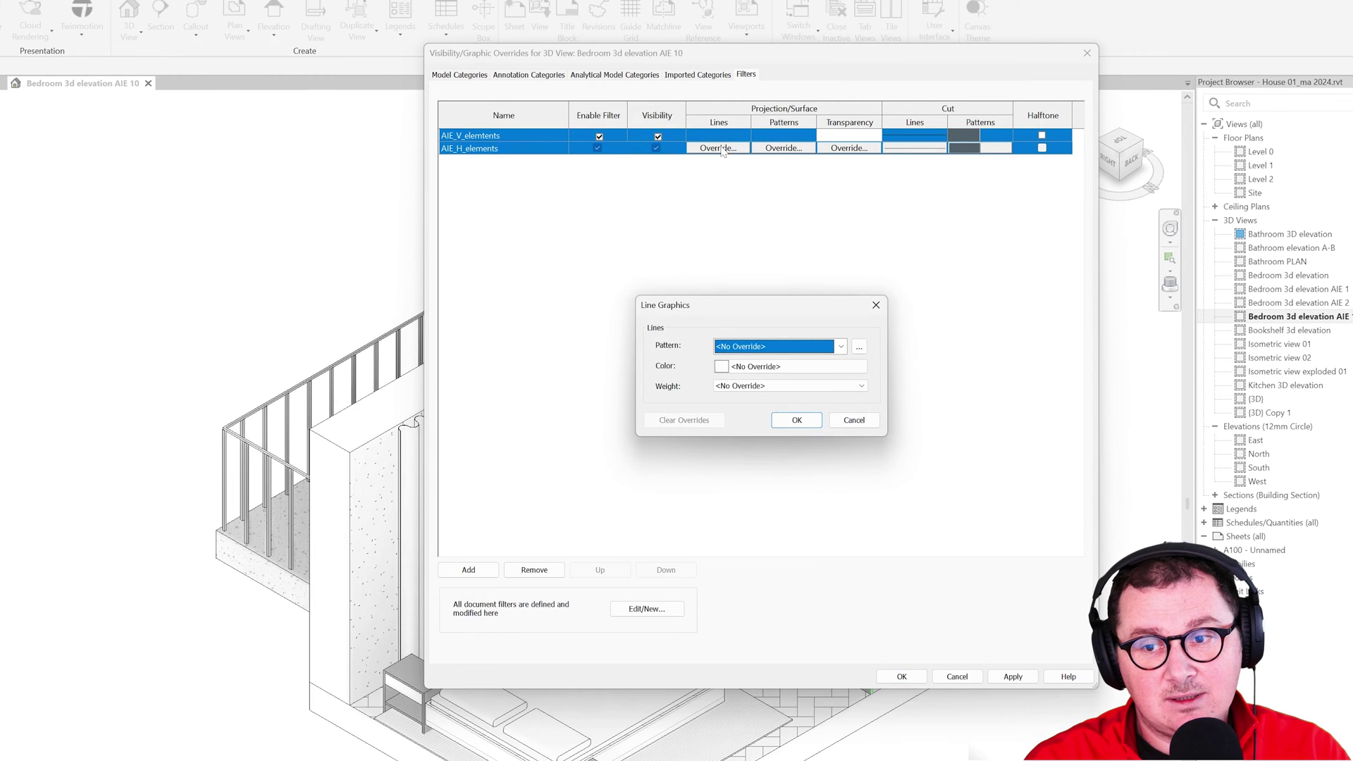
click(741, 366)
click(725, 399)
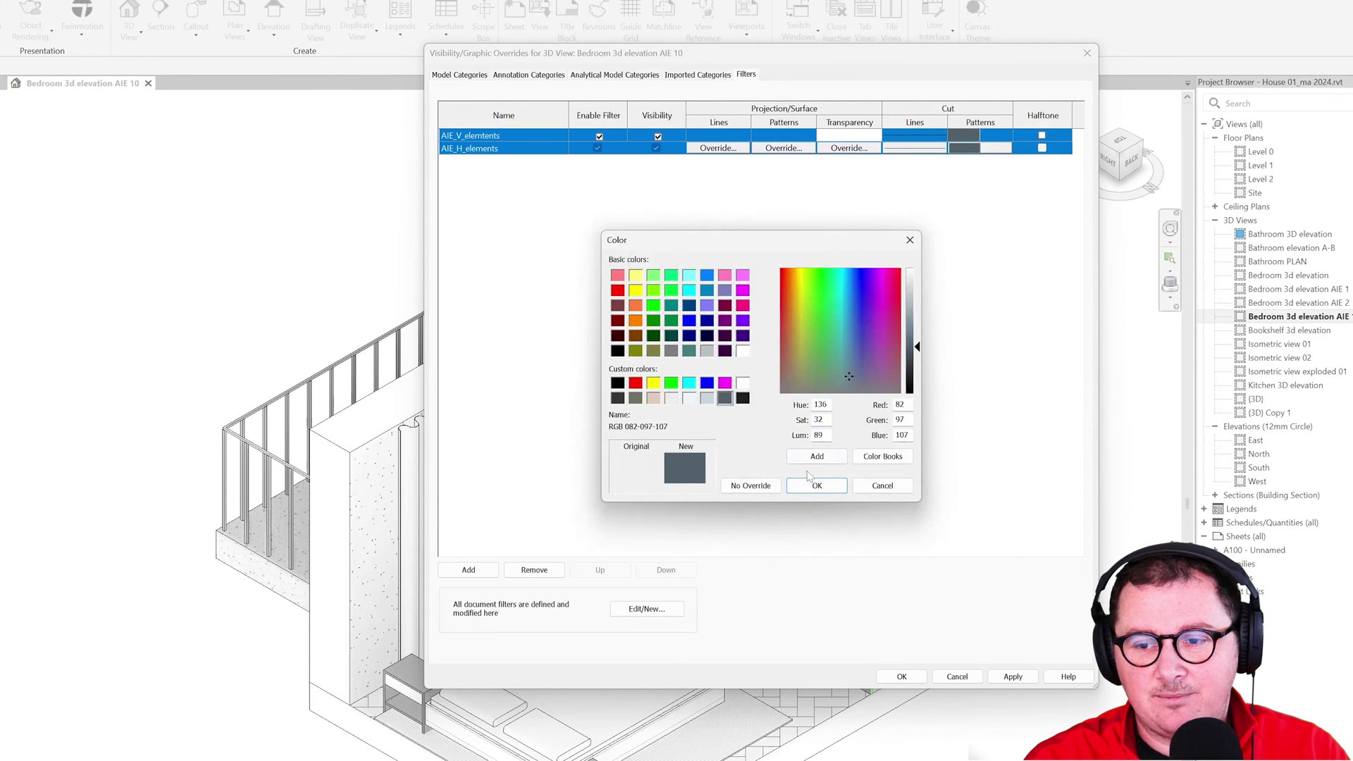
click(817, 485)
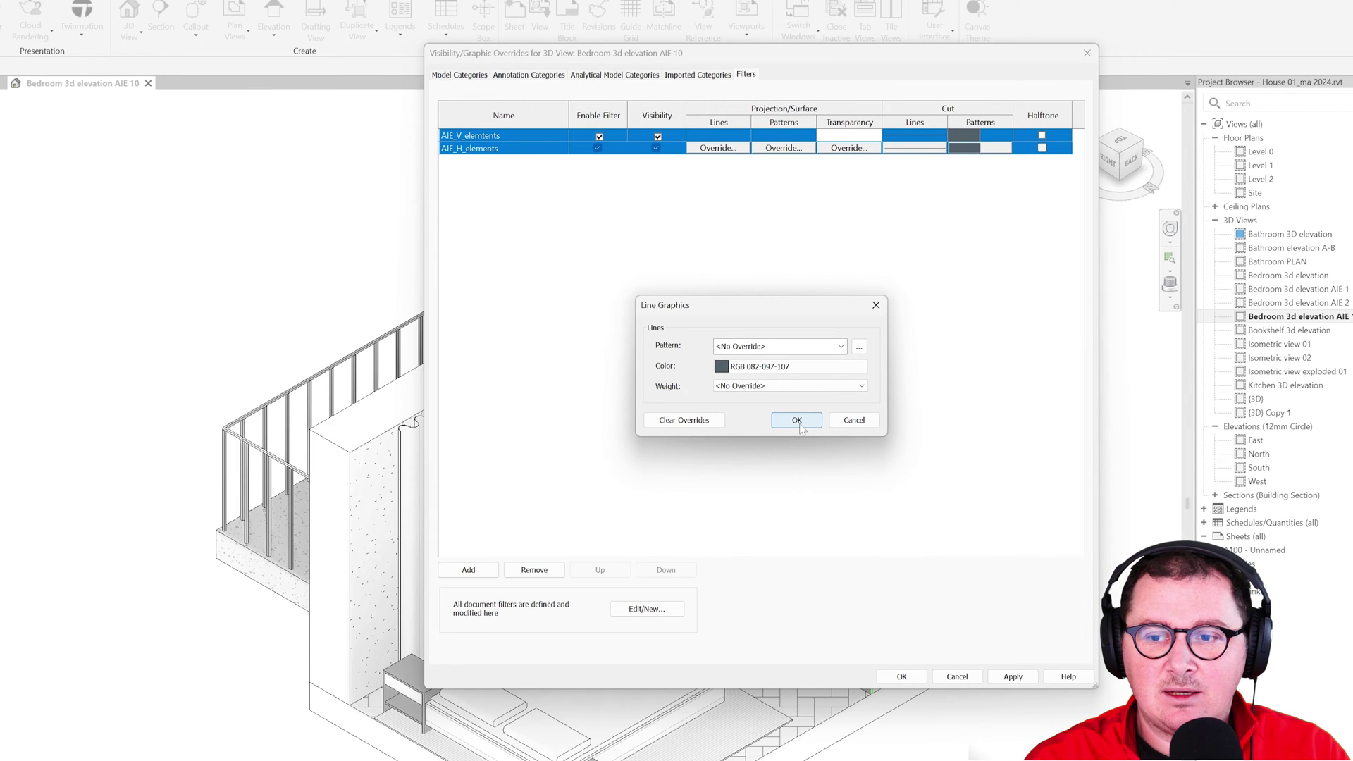
click(797, 421)
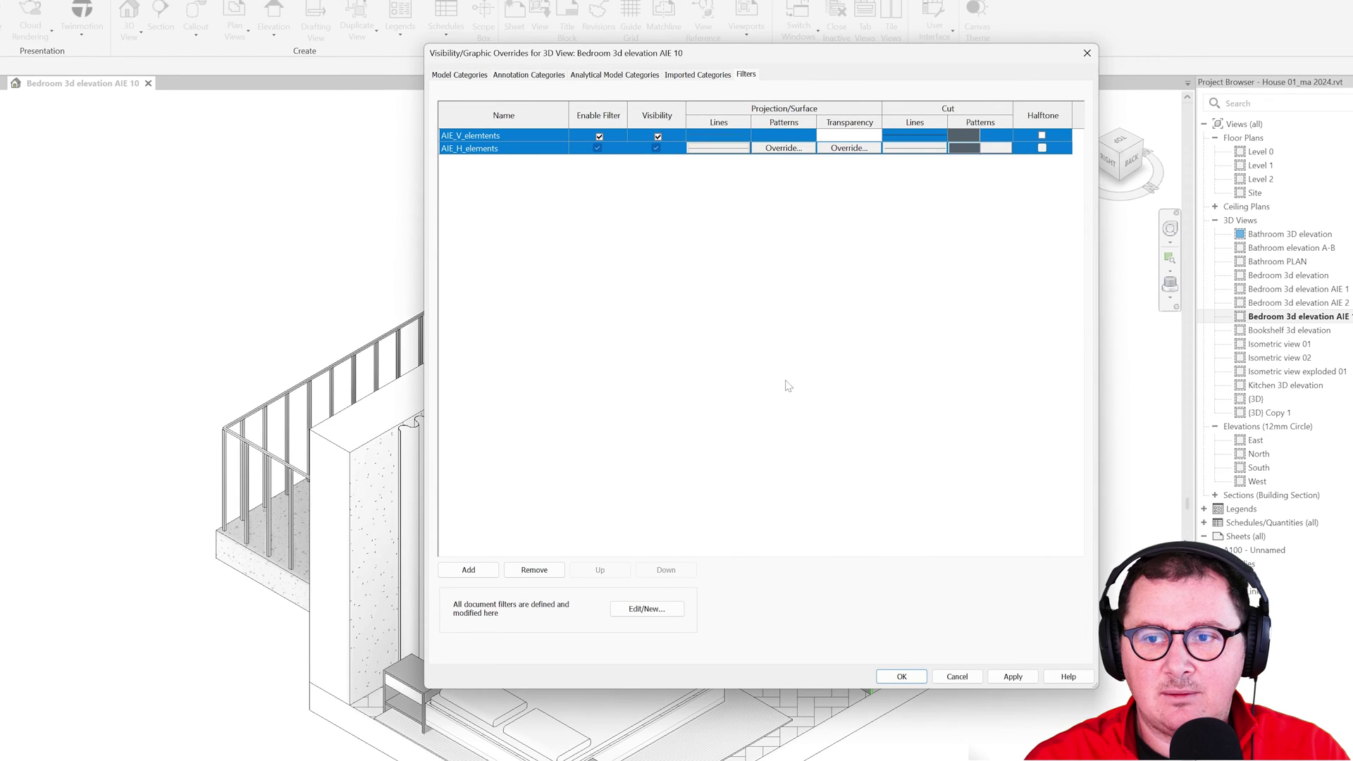
Override the projection pattern foreground colour of the AIE_V filter with RGB 240-245-249
click(497, 136)
click(783, 136)
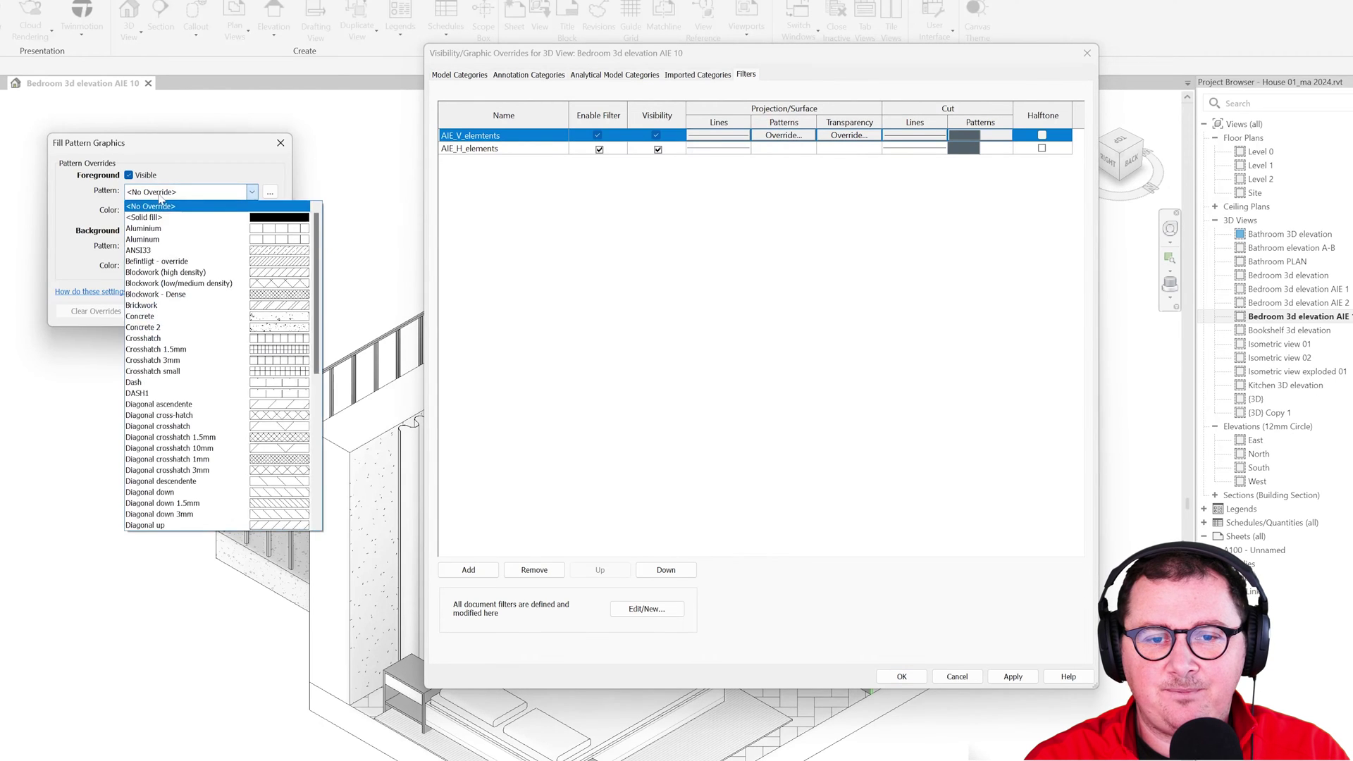
click(122, 260)
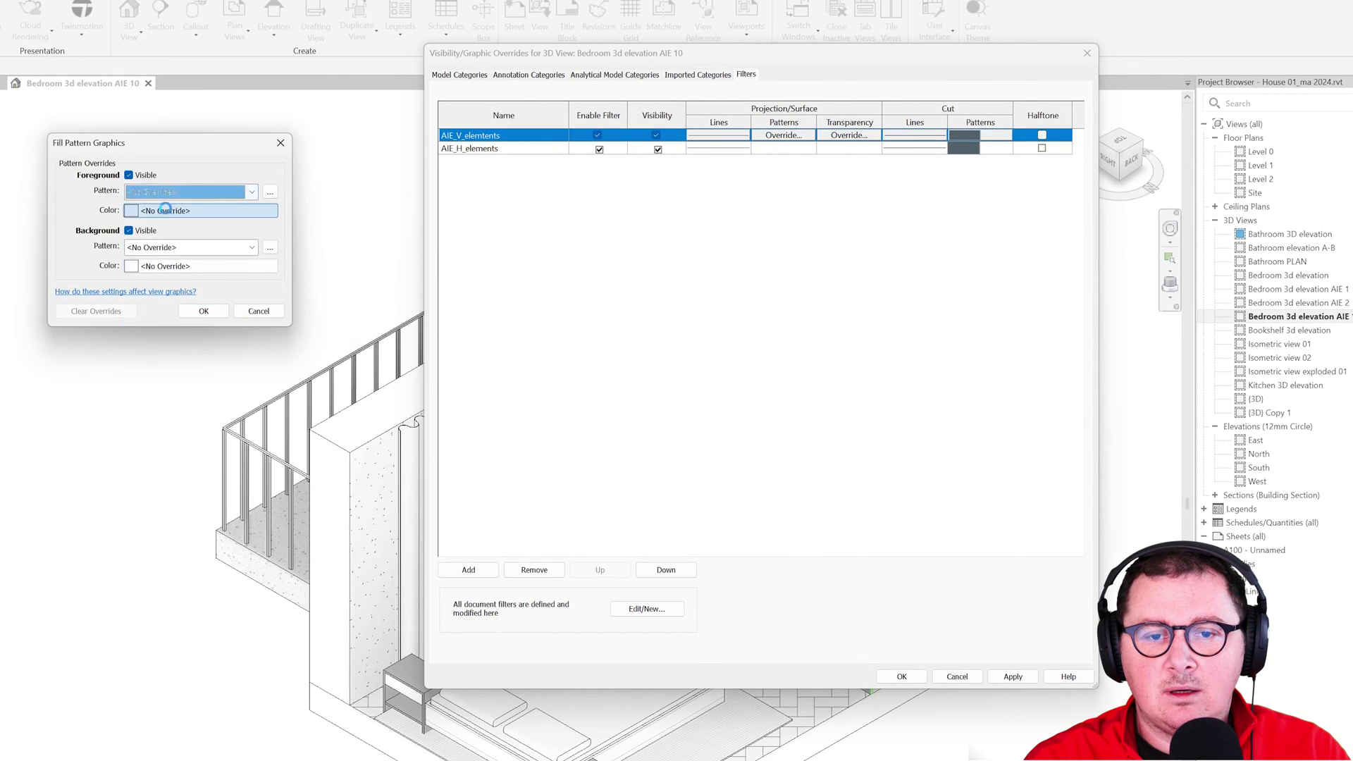
click(122, 260)
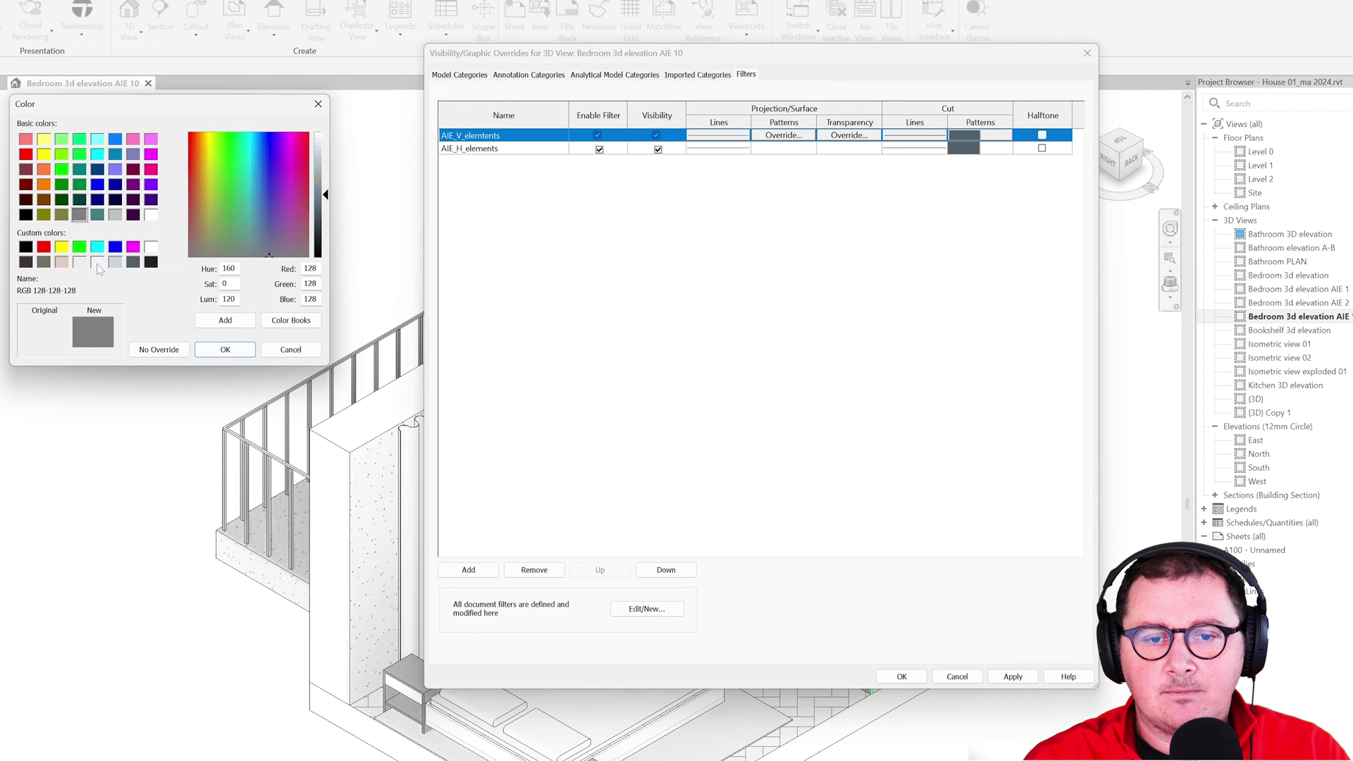
click(96, 262)
click(225, 349)
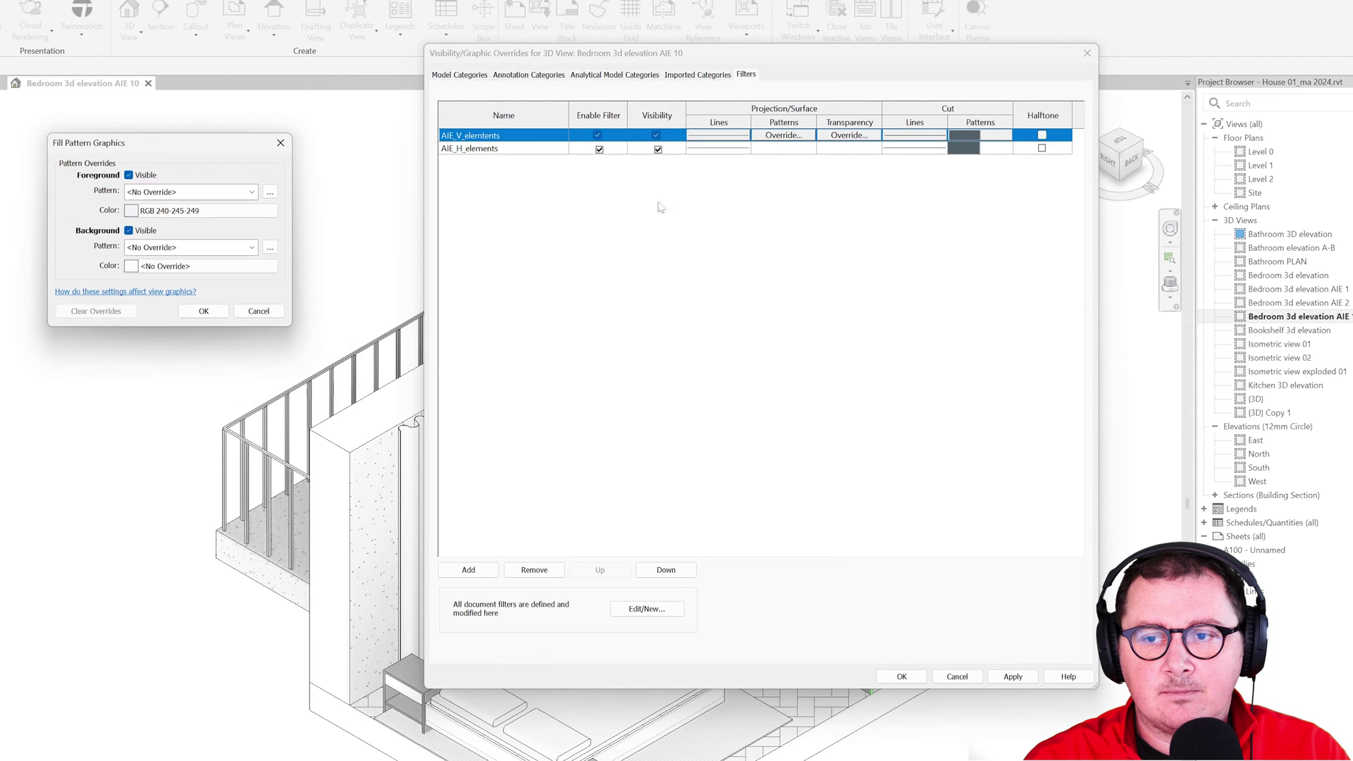
Override the projection pattern background of the AIE_V filter with a solid fill in RGB 201-214-223
click(151, 255)
click(154, 274)
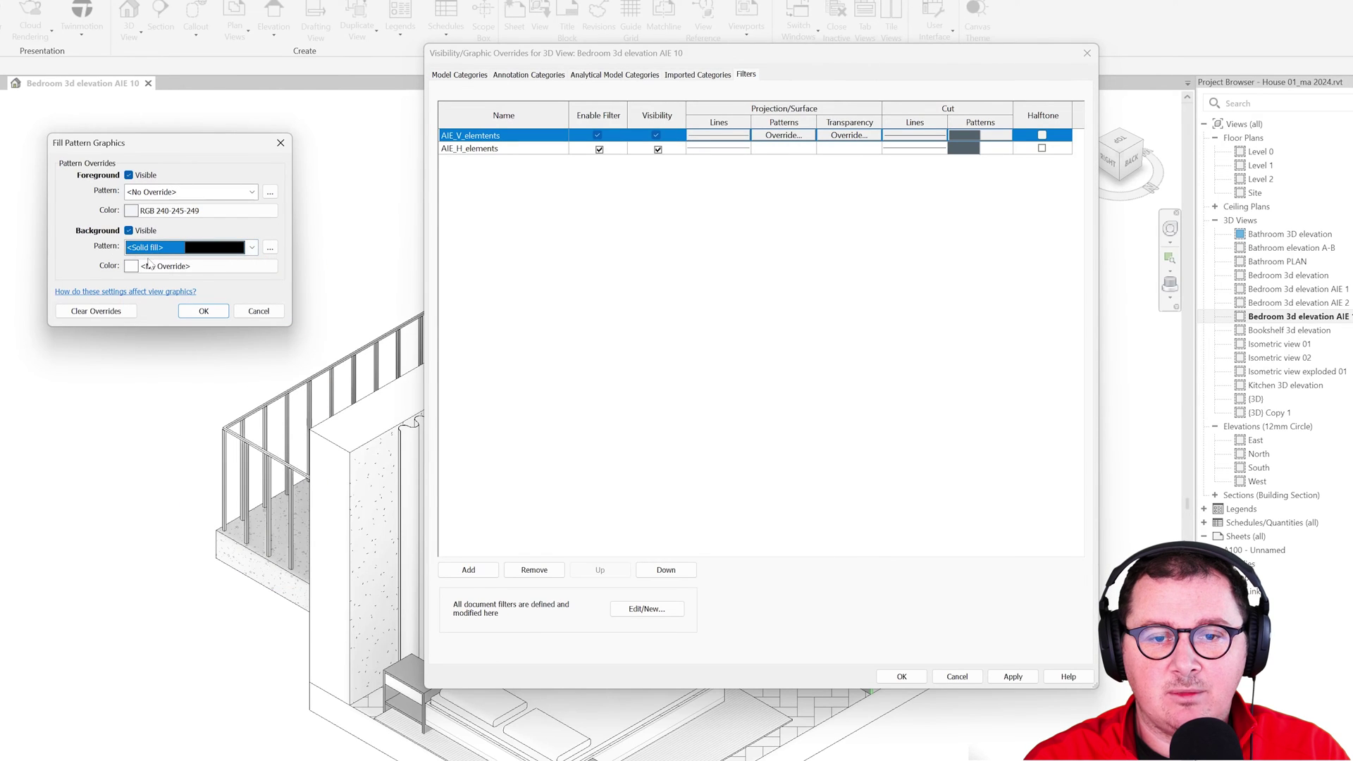
click(163, 272)
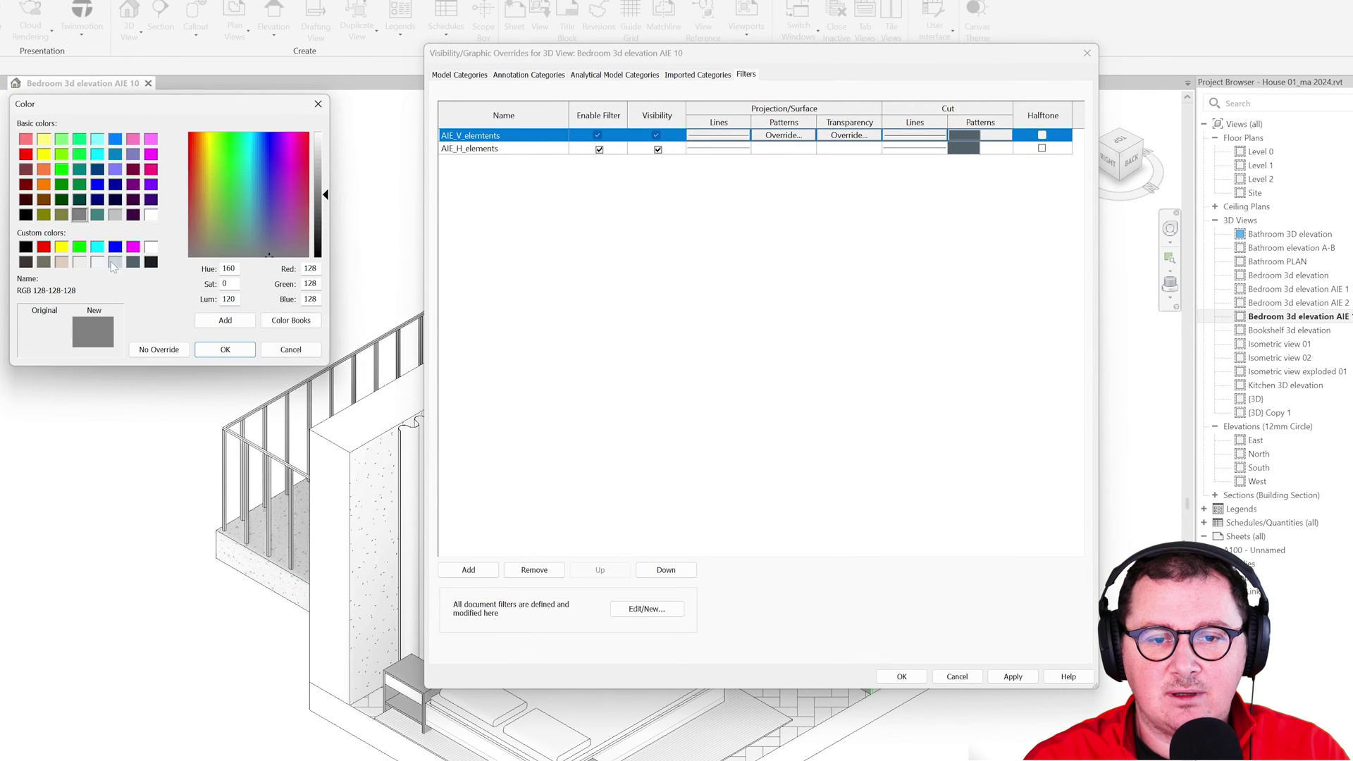
click(115, 262)
click(225, 350)
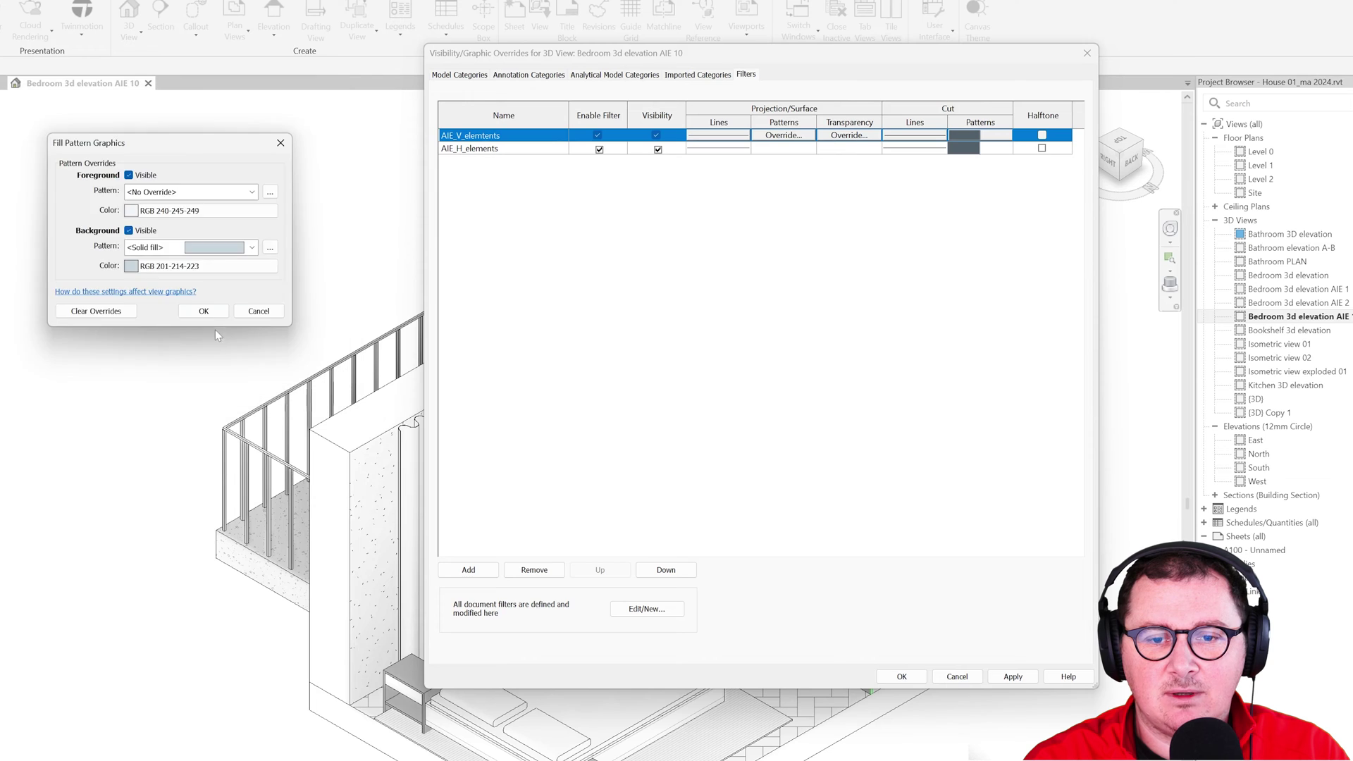
click(208, 312)
Override the projection pattern foreground colour of the AIE_H filter with RGB 201-214-223
click(816, 153)
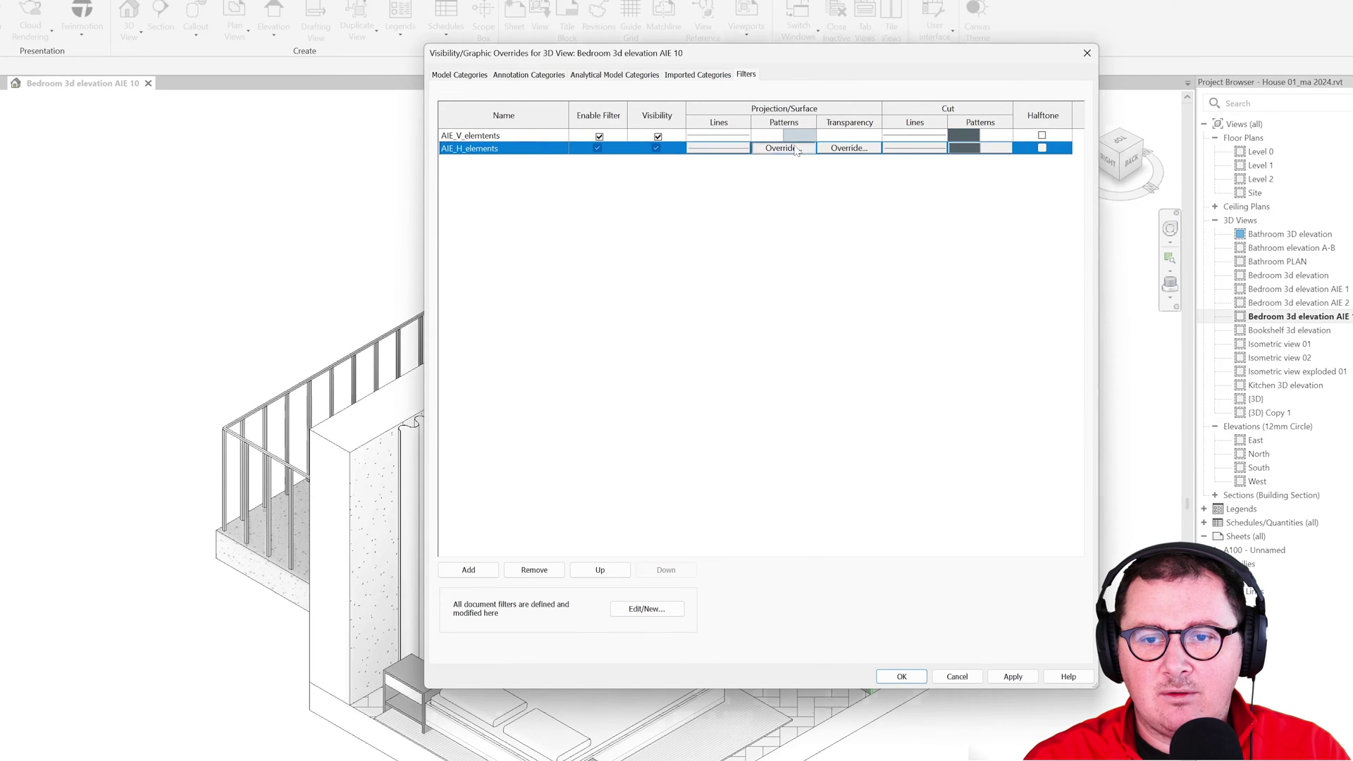
click(796, 149)
click(151, 196)
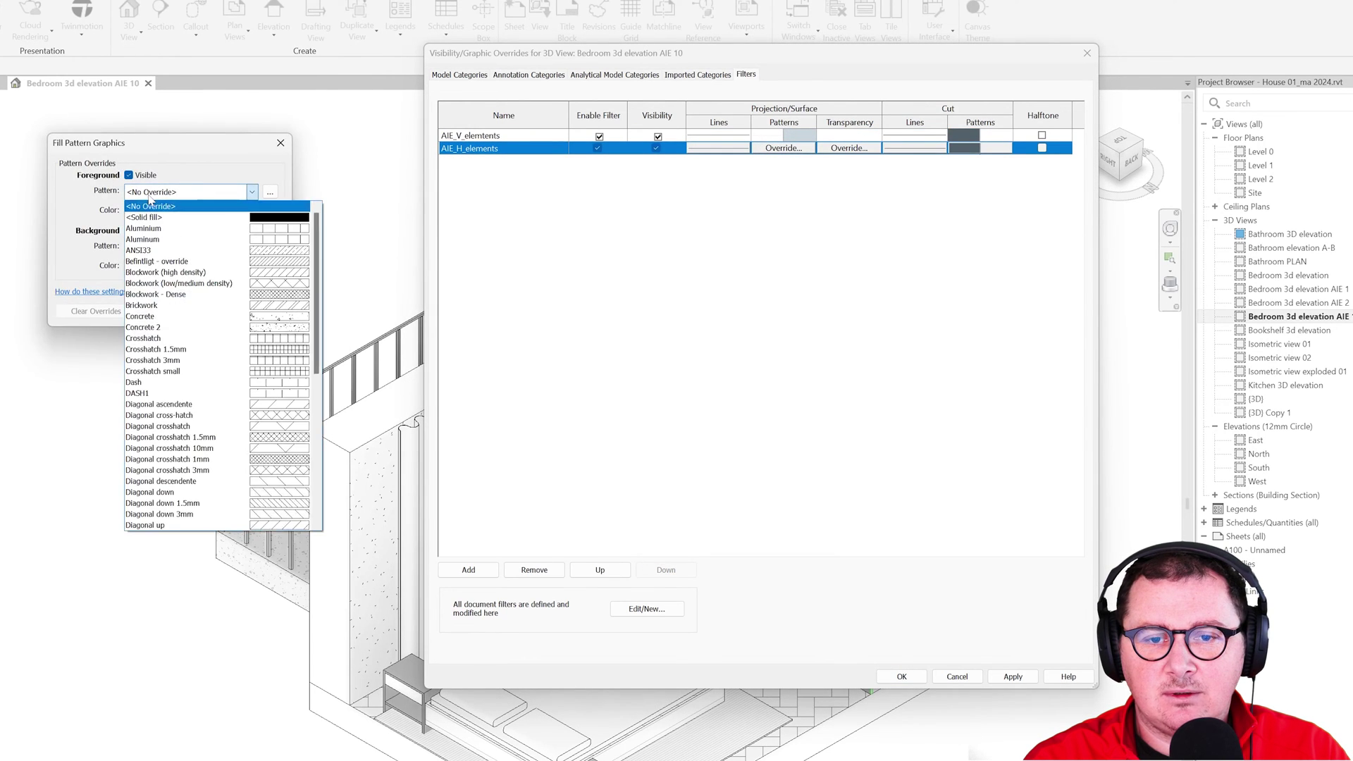
click(165, 178)
click(168, 211)
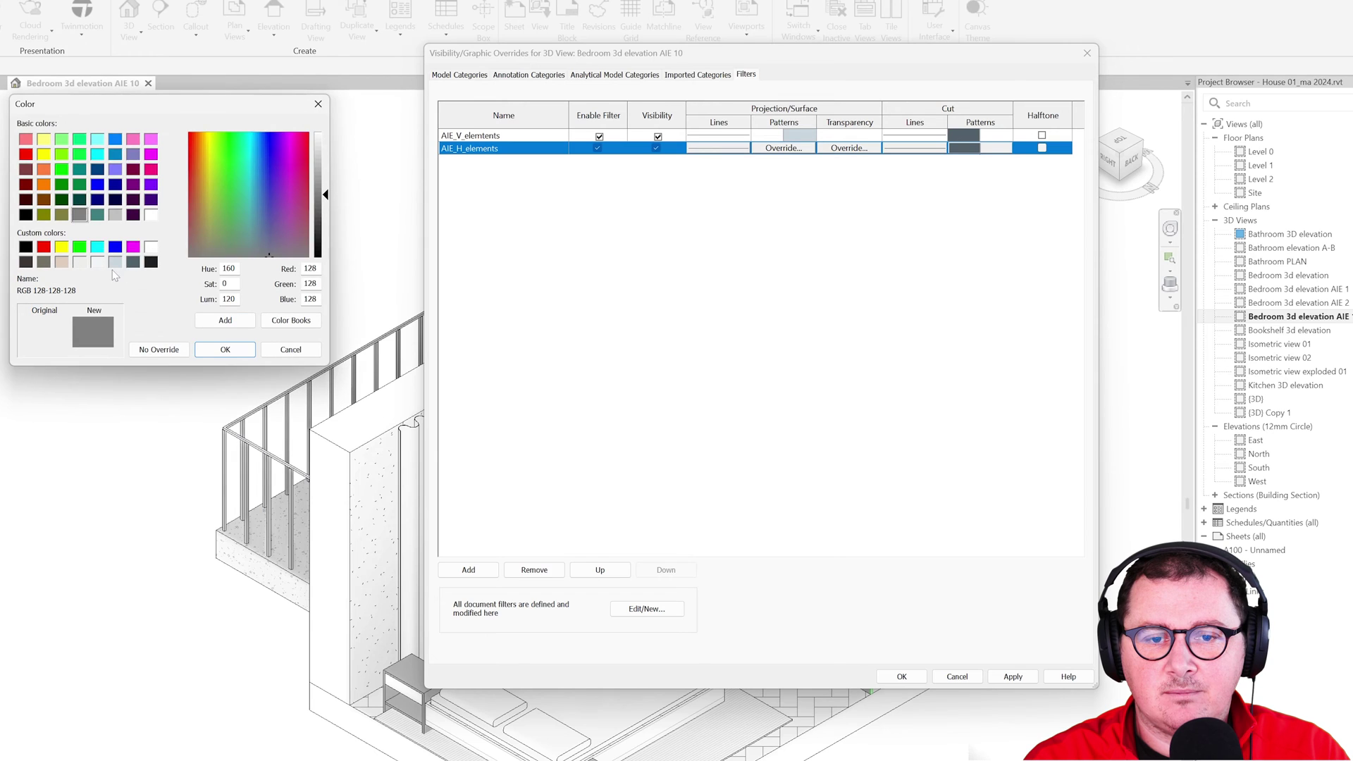
click(115, 262)
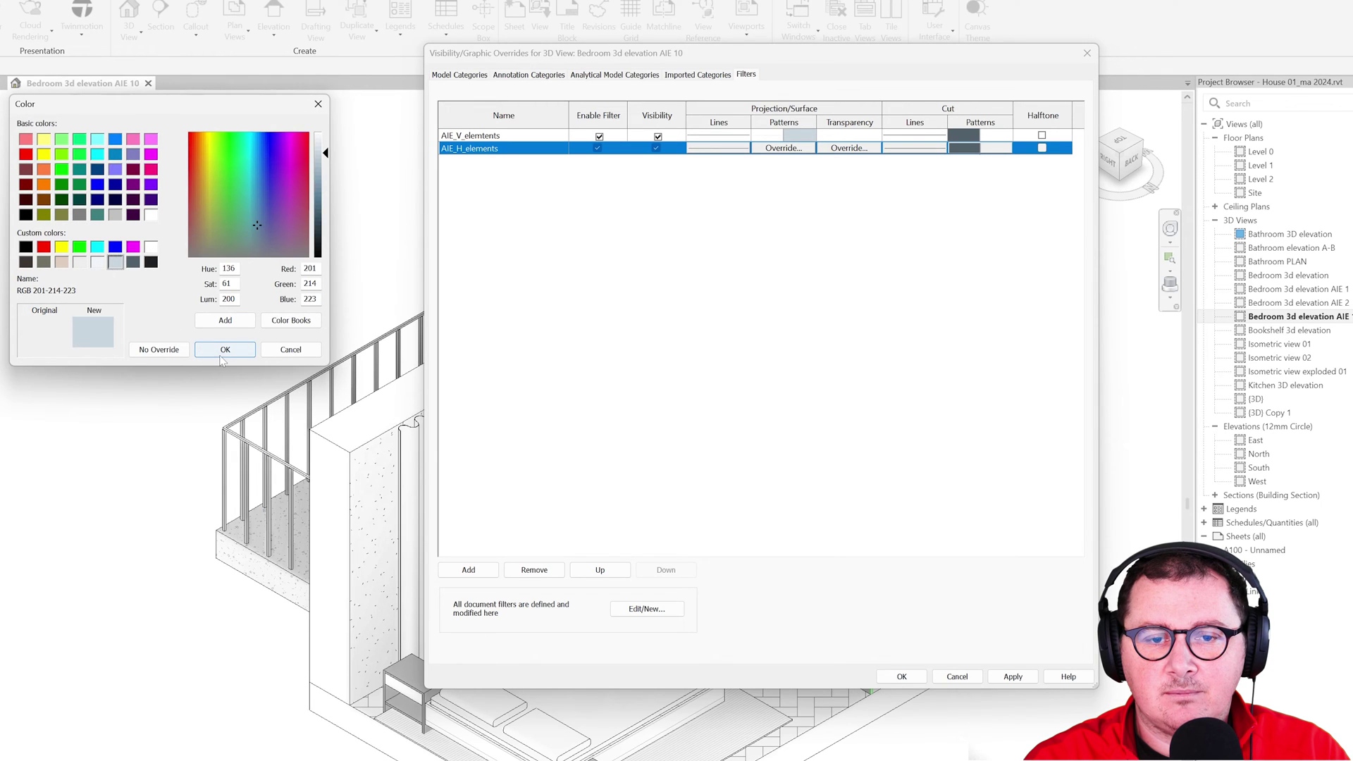
click(223, 350)
Override the projection pattern background of the AIE_H filter with a solid fill in RGB 240-245-249 and accept the view's graphic overrides
click(162, 247)
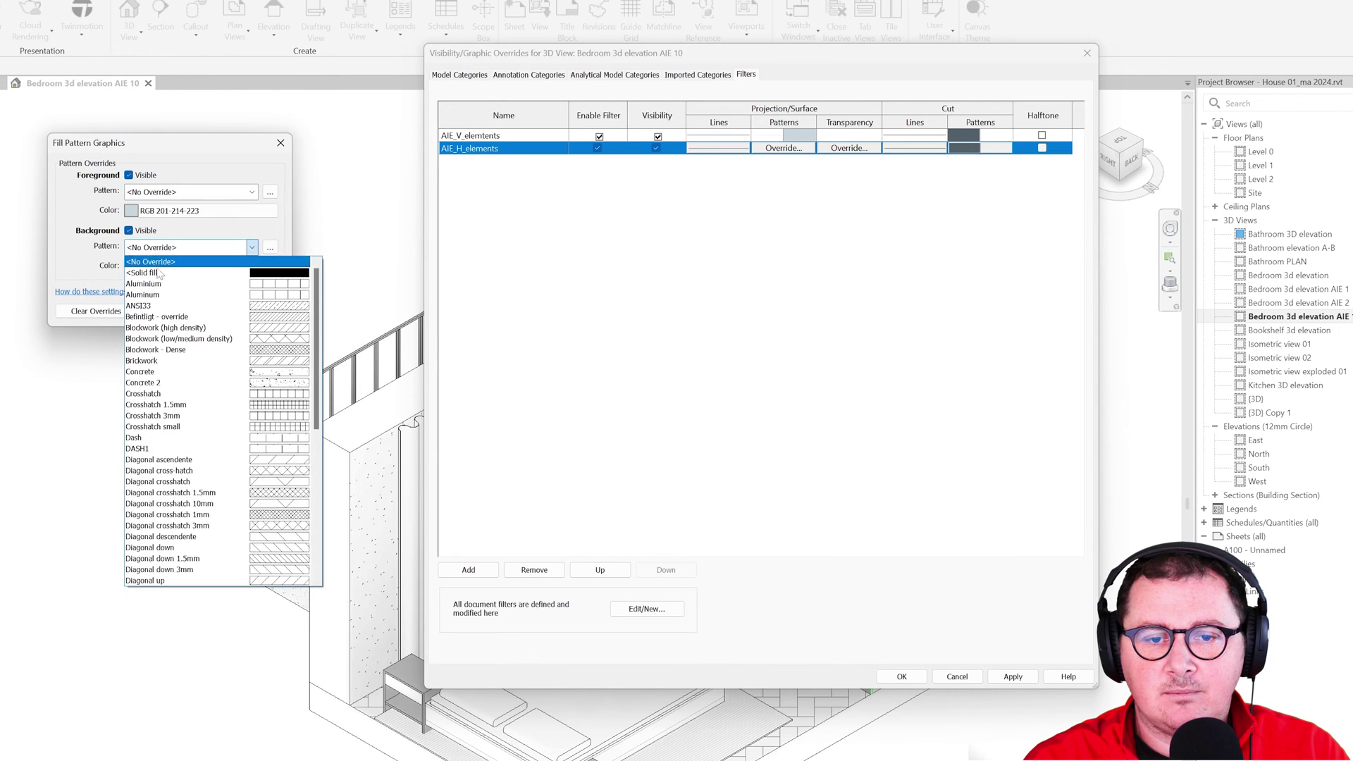
click(156, 261)
click(157, 266)
click(99, 264)
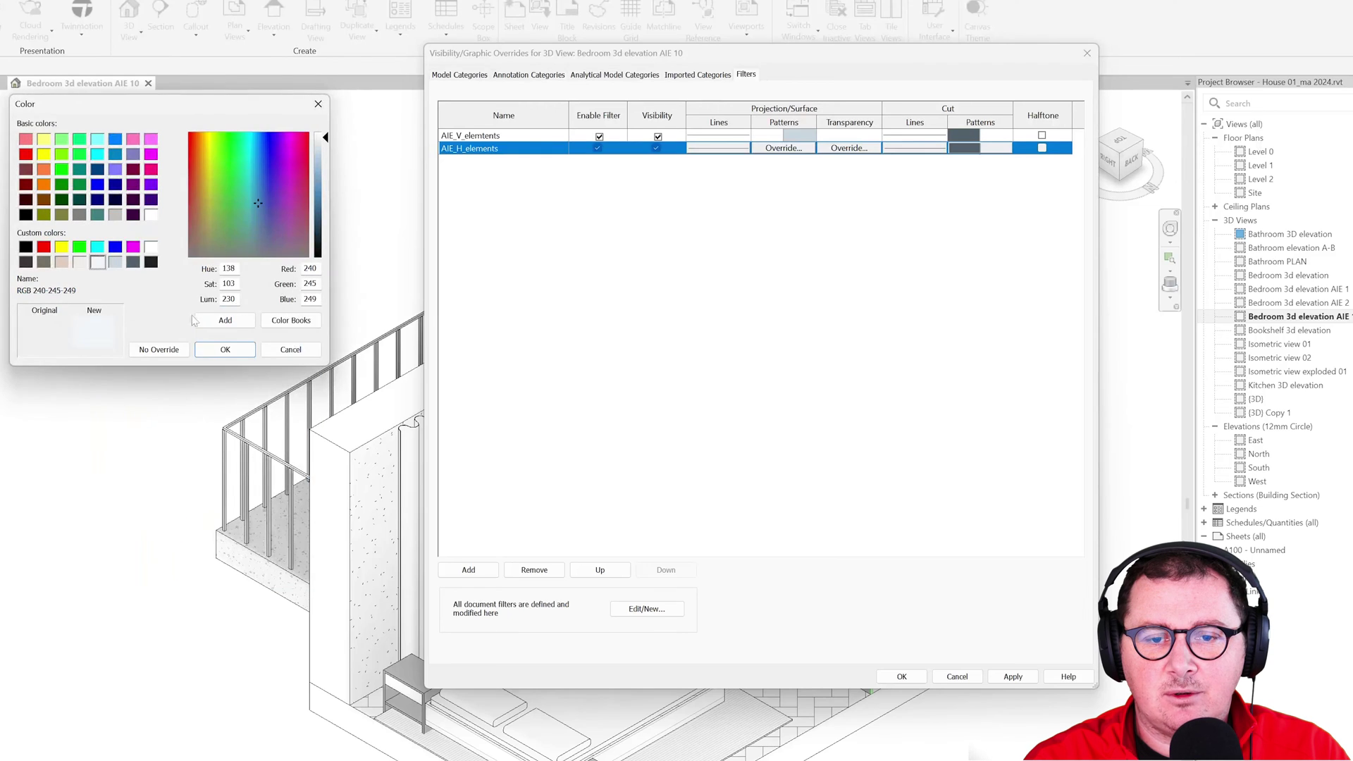
click(222, 348)
click(316, 291)
click(929, 613)
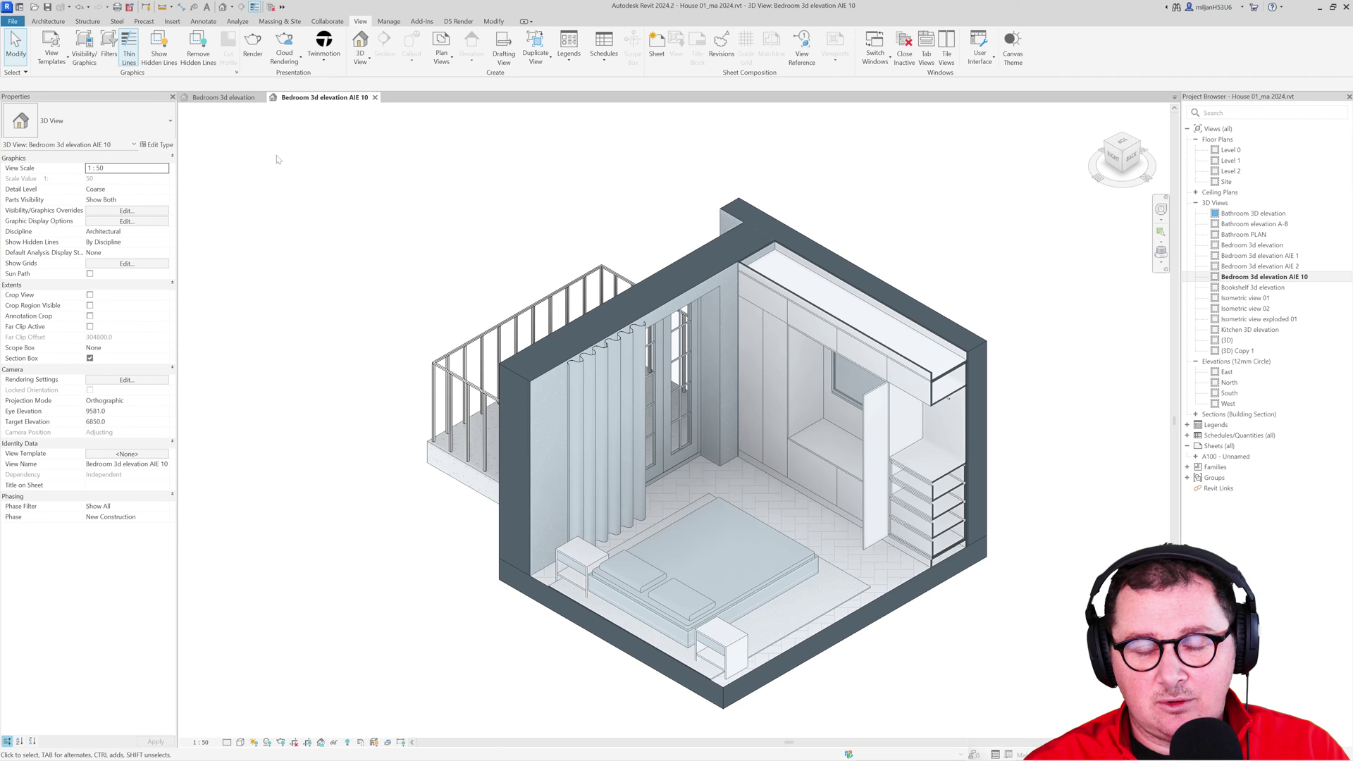
Remove the Walls category from the AIE_V filter definition
click(109, 45)
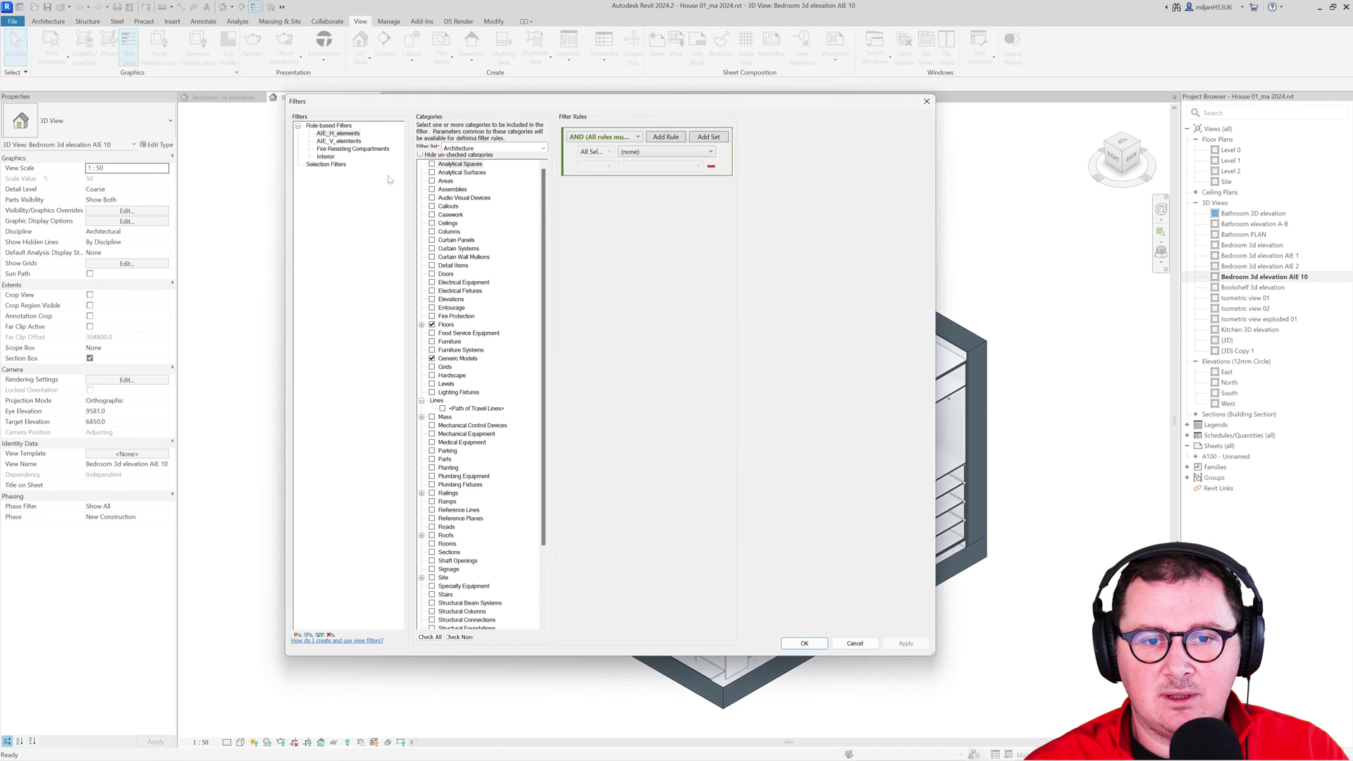
click(339, 141)
scroll(451, 494, down, 3)
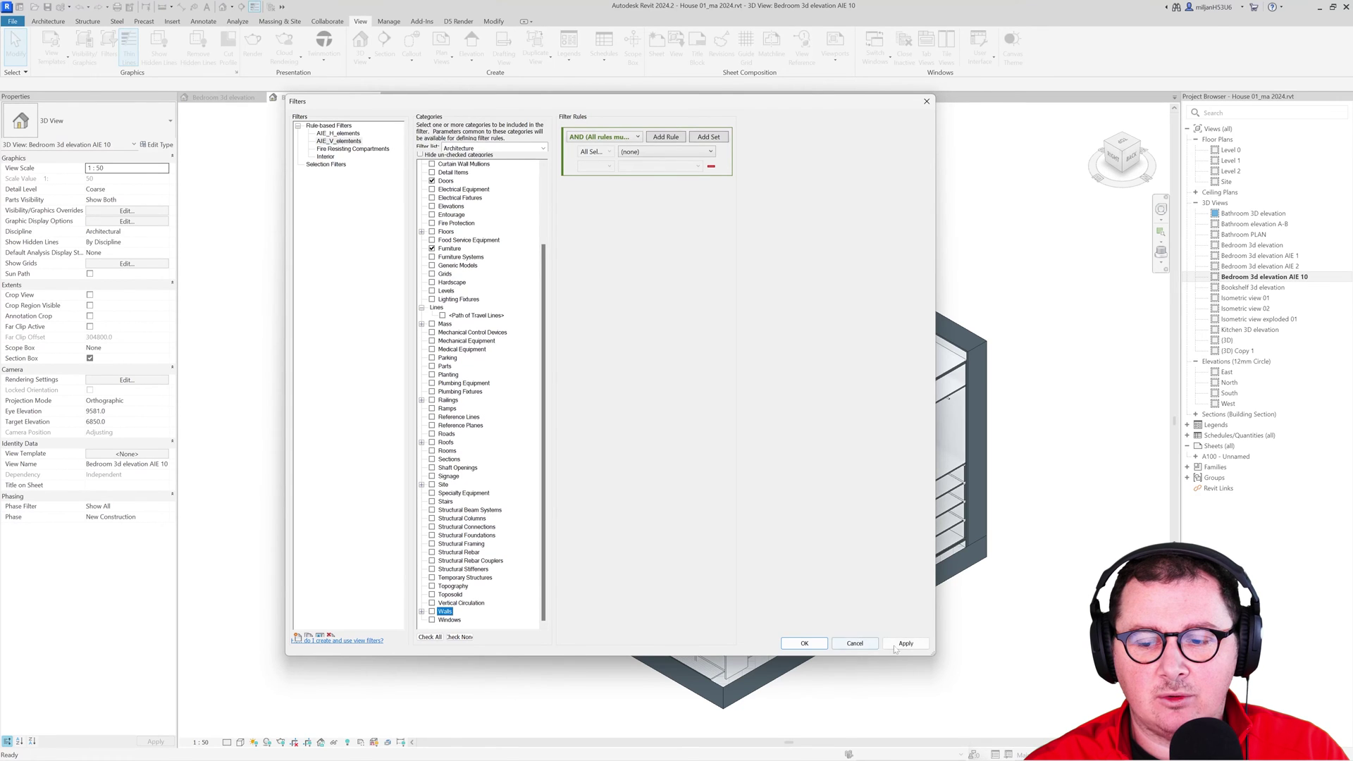
click(906, 643)
Add the Walls category to the AIE_H filter definition
click(338, 133)
scroll(465, 459, down, 3)
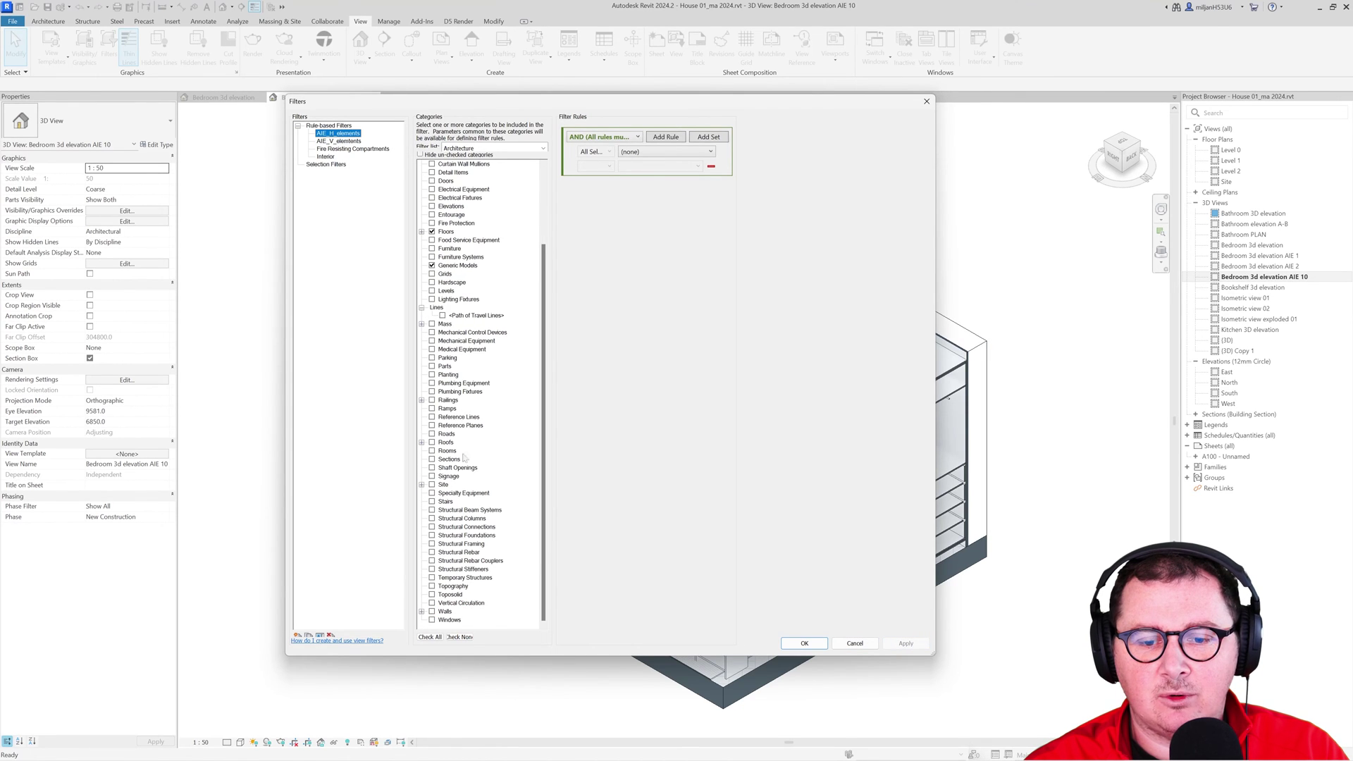
click(432, 612)
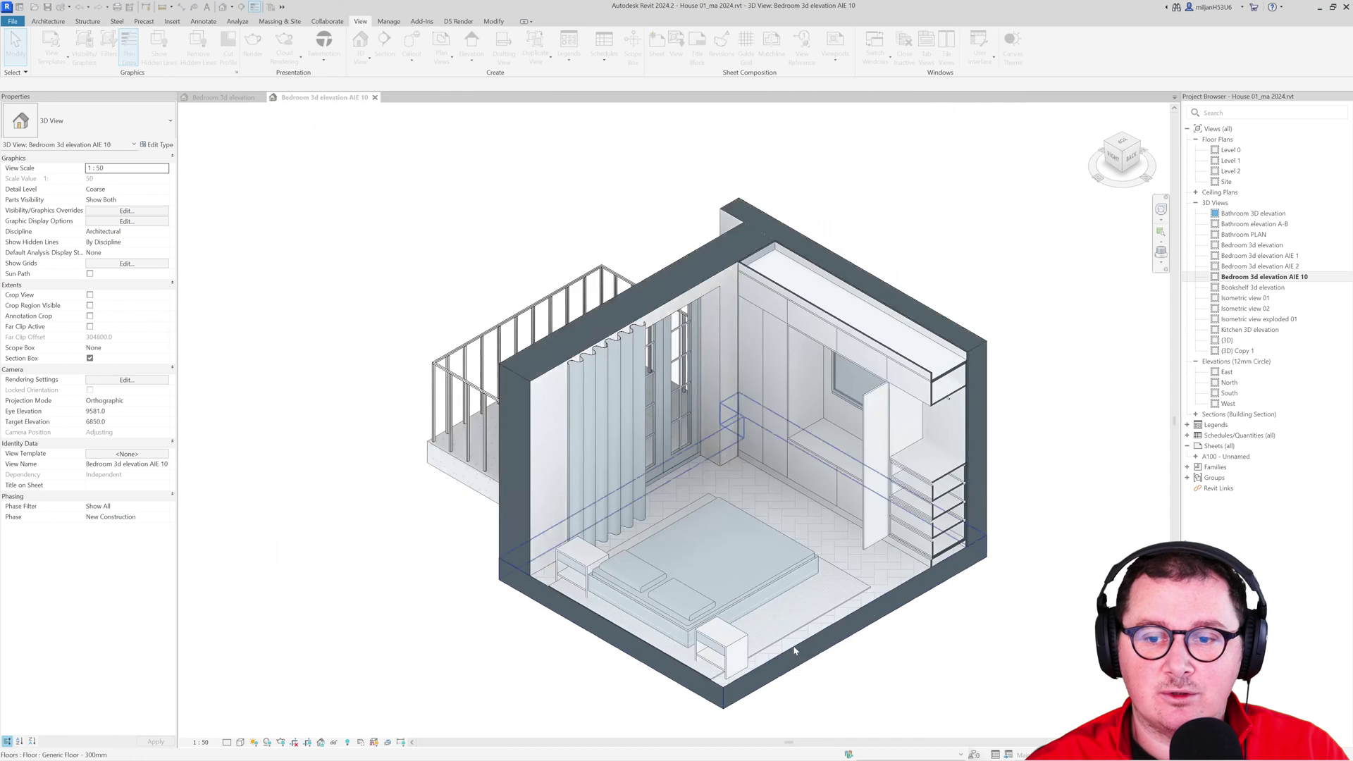
click(804, 643)
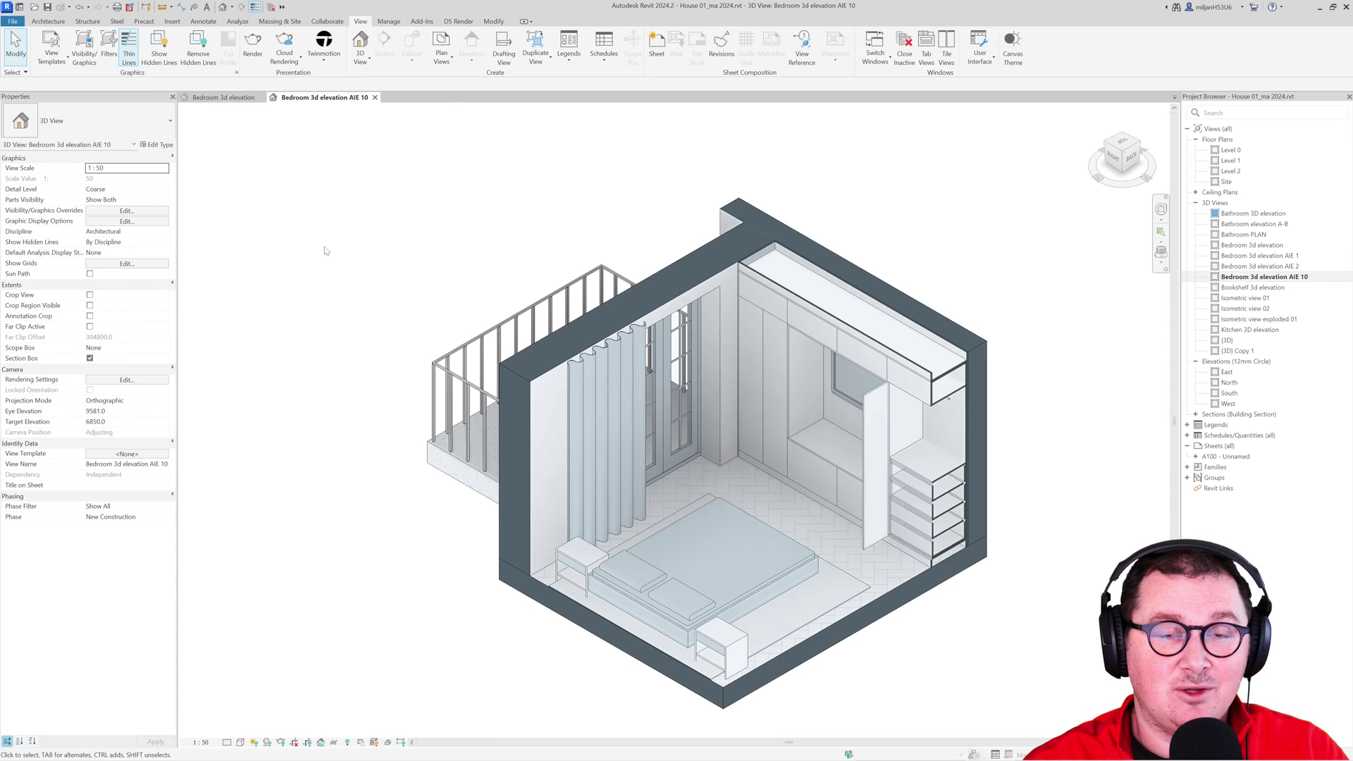
Duplicate the Bedroom 3d elevation AIE 10 view with detailing
right_click(1251, 279)
mouse_move(1251, 431)
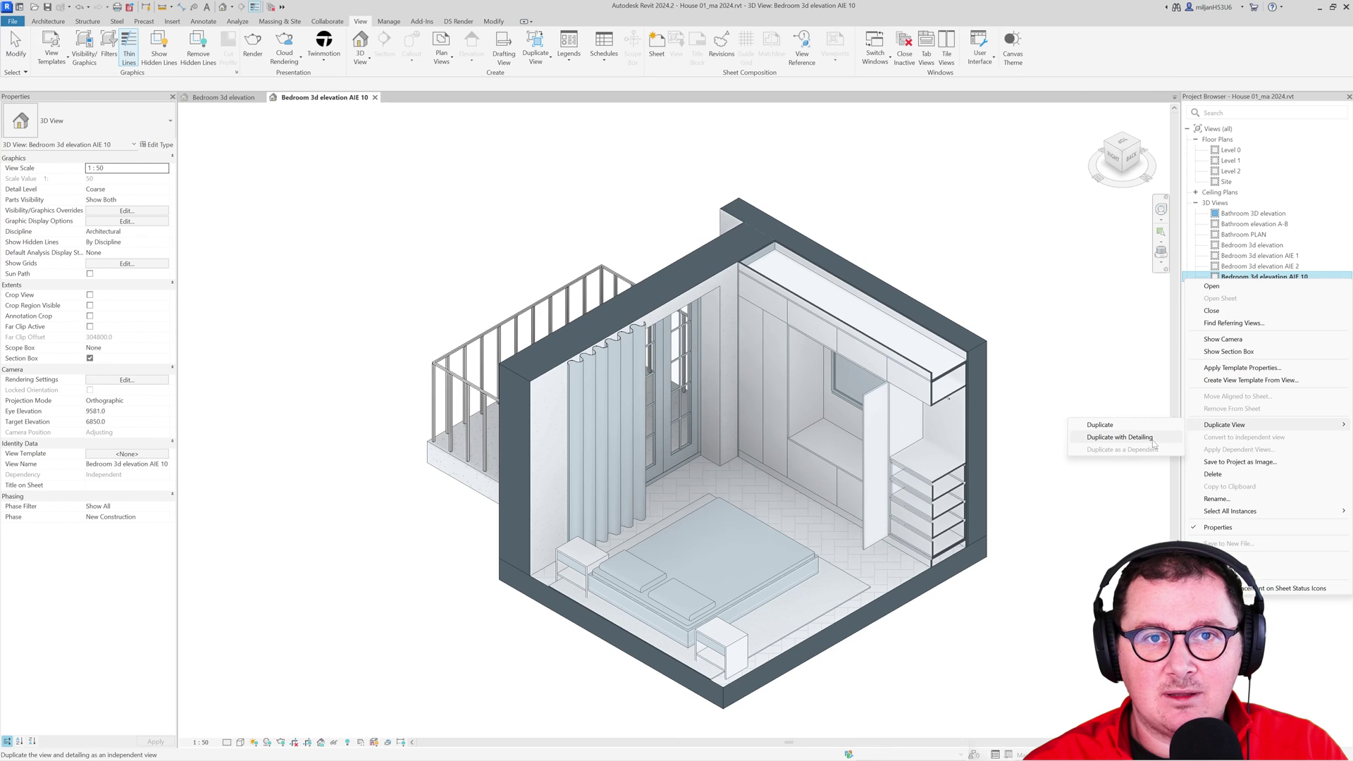
click(1154, 437)
In the copied view's filter overrides, set the cut pattern foreground colour of both AIE filters to RGB 116-114-100
key(v)
key(g)
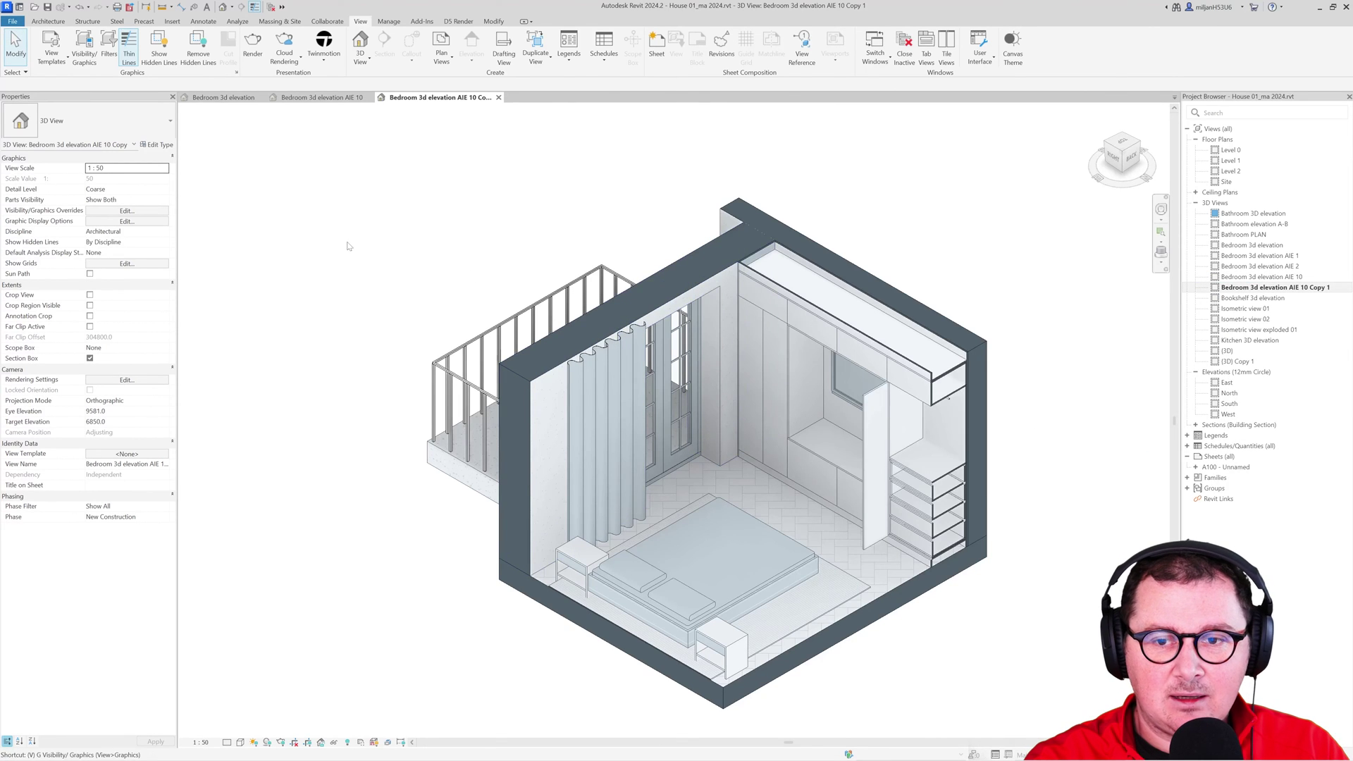
click(836, 91)
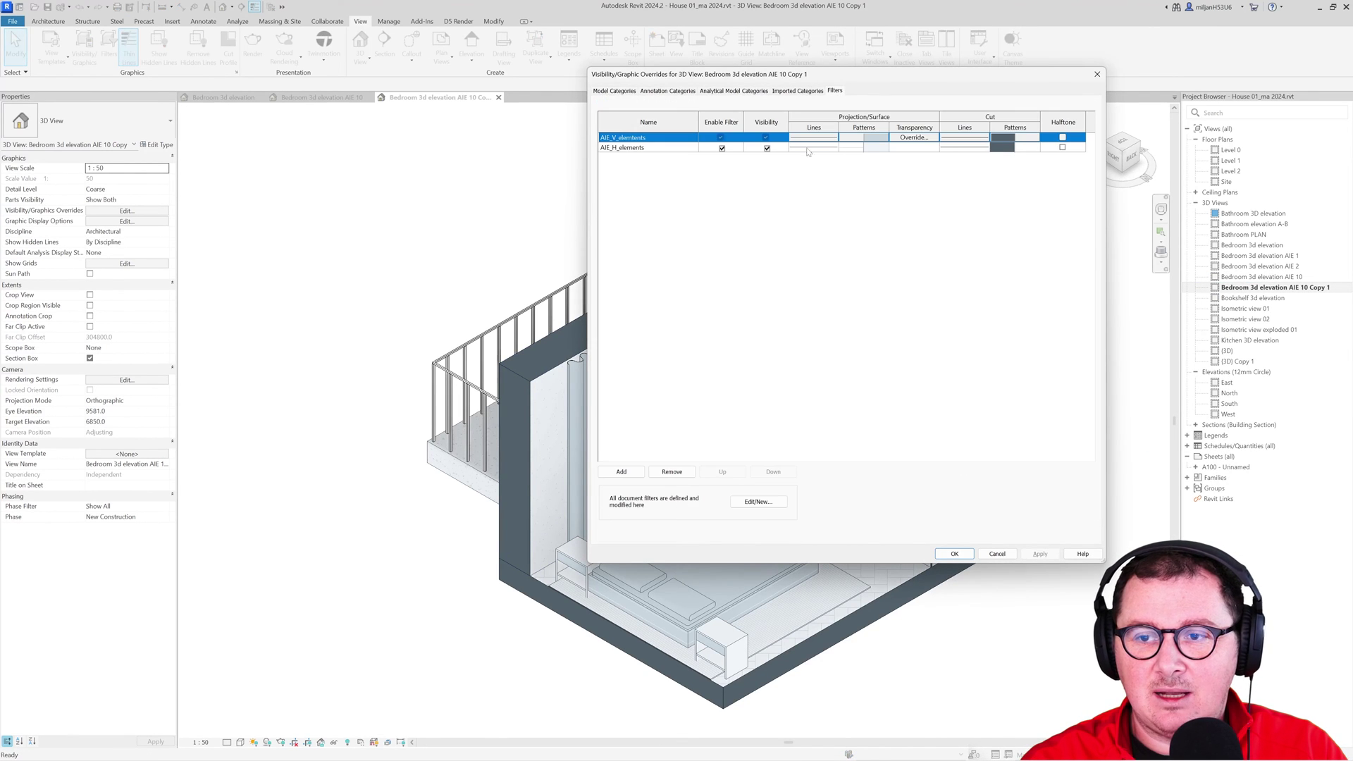
shift+click(1006, 149)
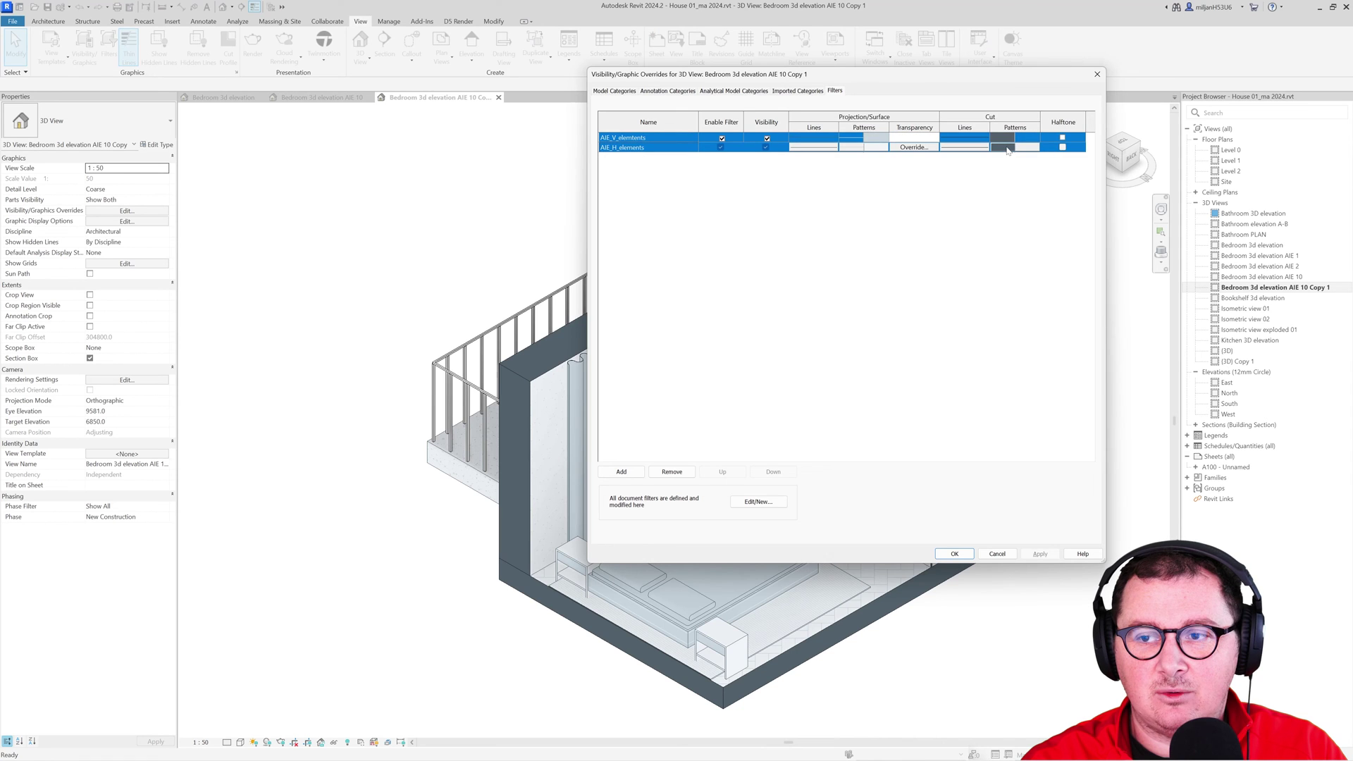
click(1006, 148)
click(396, 200)
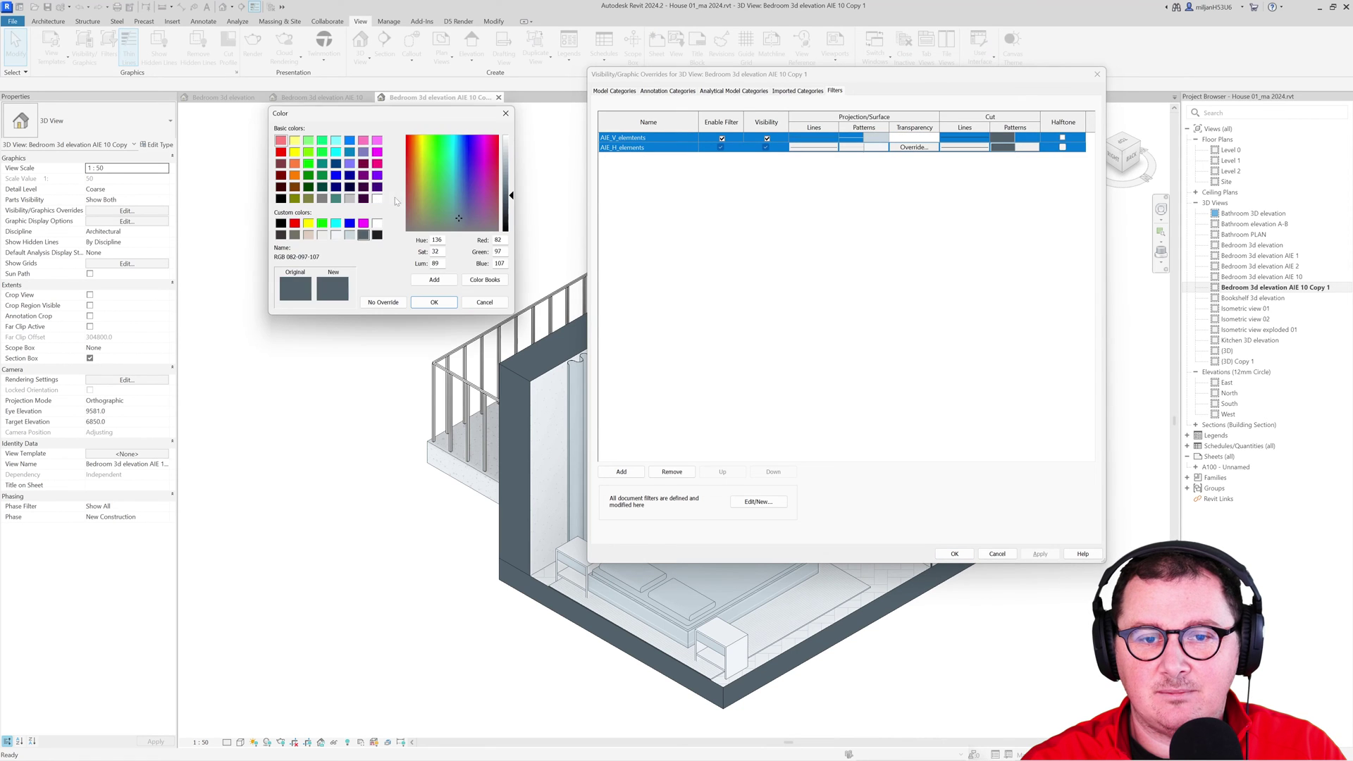
click(295, 235)
click(435, 302)
click(437, 302)
Set the cut line colour of both AIE filters to the darkest grey custom colour
click(969, 148)
click(855, 296)
click(736, 339)
click(889, 406)
click(874, 356)
Set the projection line colour of both AIE filters to RGB 116-114-100
click(814, 147)
click(868, 315)
click(750, 339)
click(889, 407)
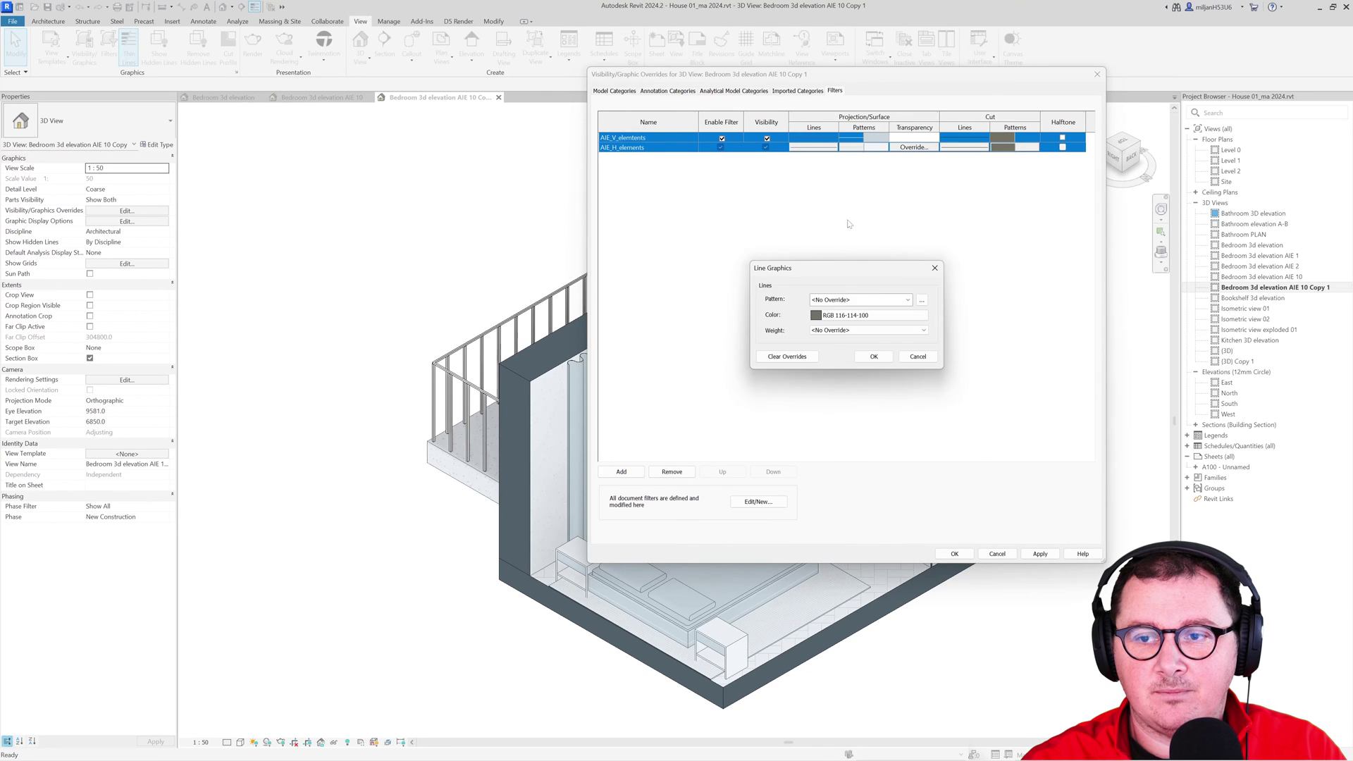
click(874, 356)
Set the AIE_V filter's projection pattern colours to RGB 224-204-190 for the background and an off-white custom colour for the foreground
click(864, 137)
click(864, 138)
click(437, 206)
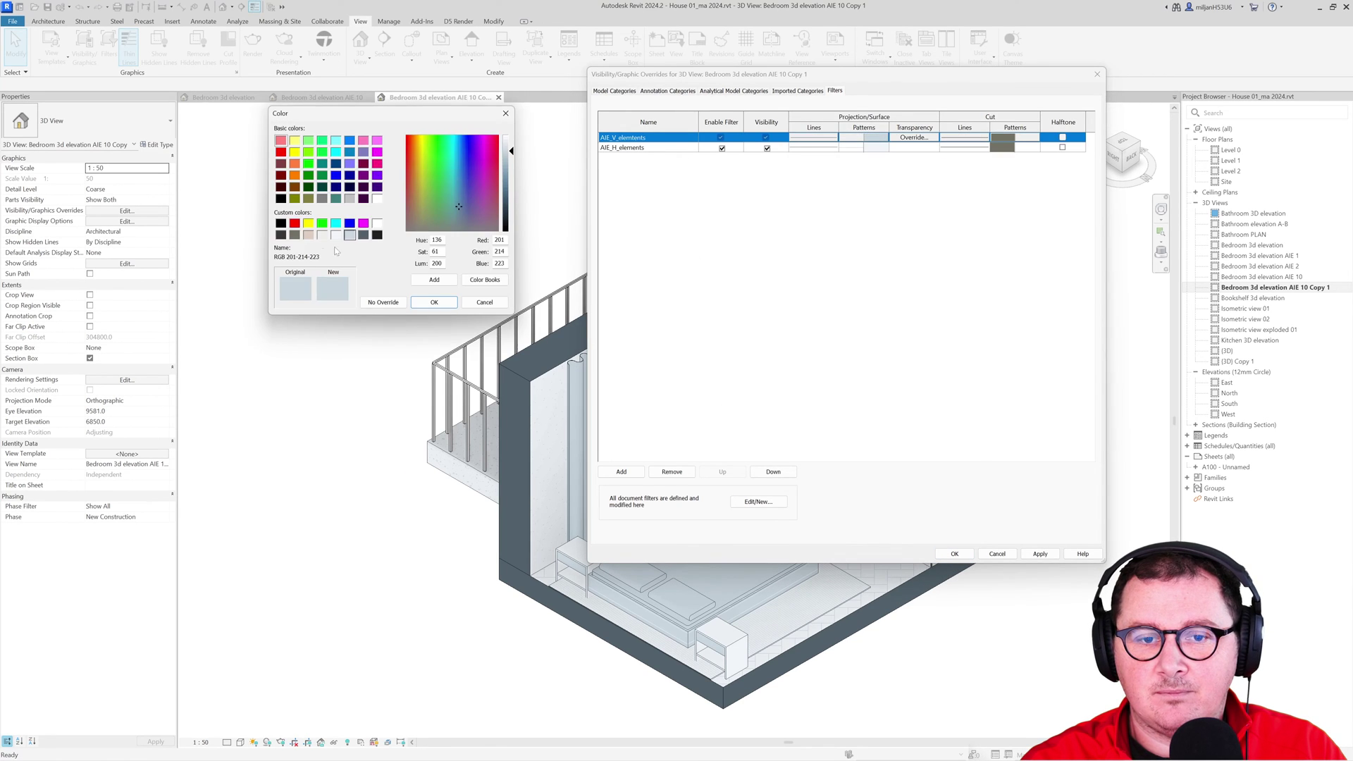
click(308, 235)
click(434, 302)
click(391, 232)
click(323, 234)
click(435, 301)
click(430, 275)
Set the AIE_H filter's projection pattern colours to off-white for the background and RGB 224-204-190 for the foreground, and accept the overrides
click(863, 147)
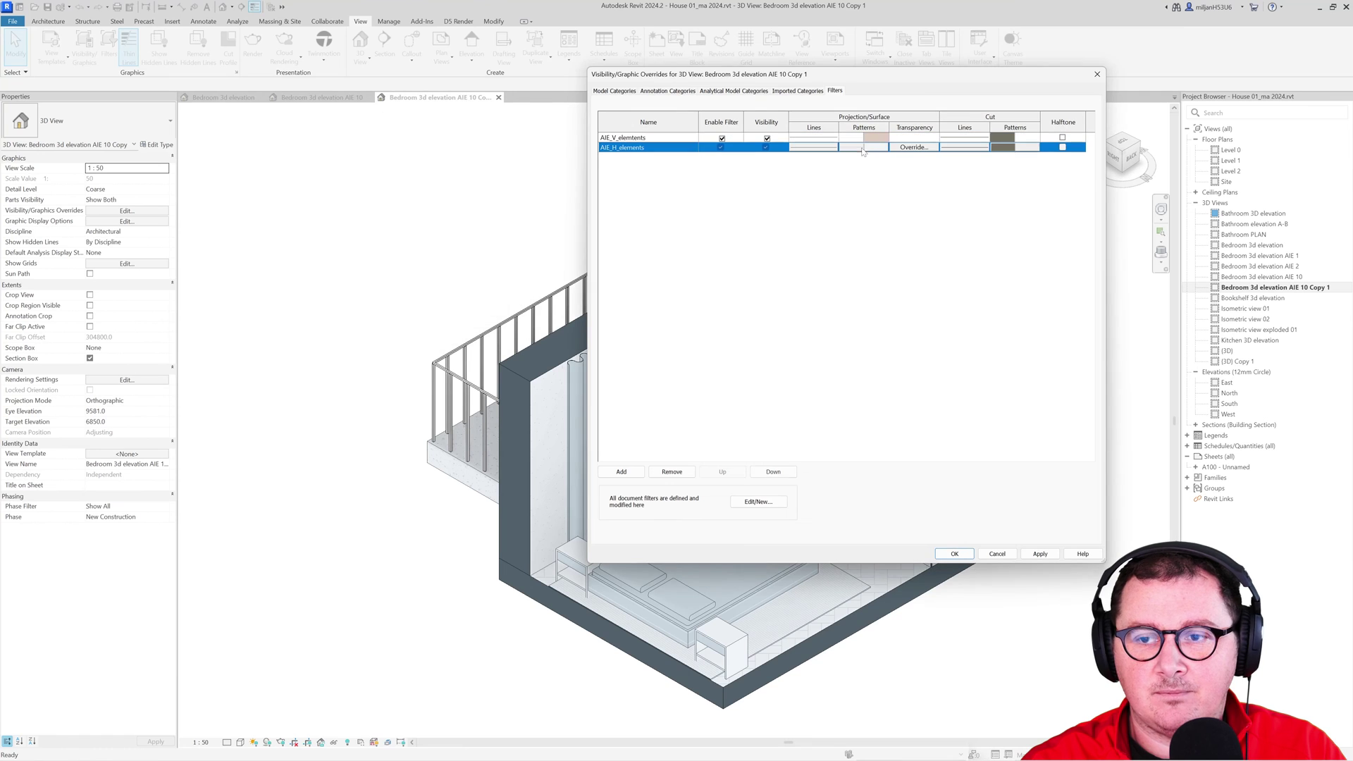
click(862, 147)
click(437, 206)
click(434, 302)
click(391, 232)
click(308, 235)
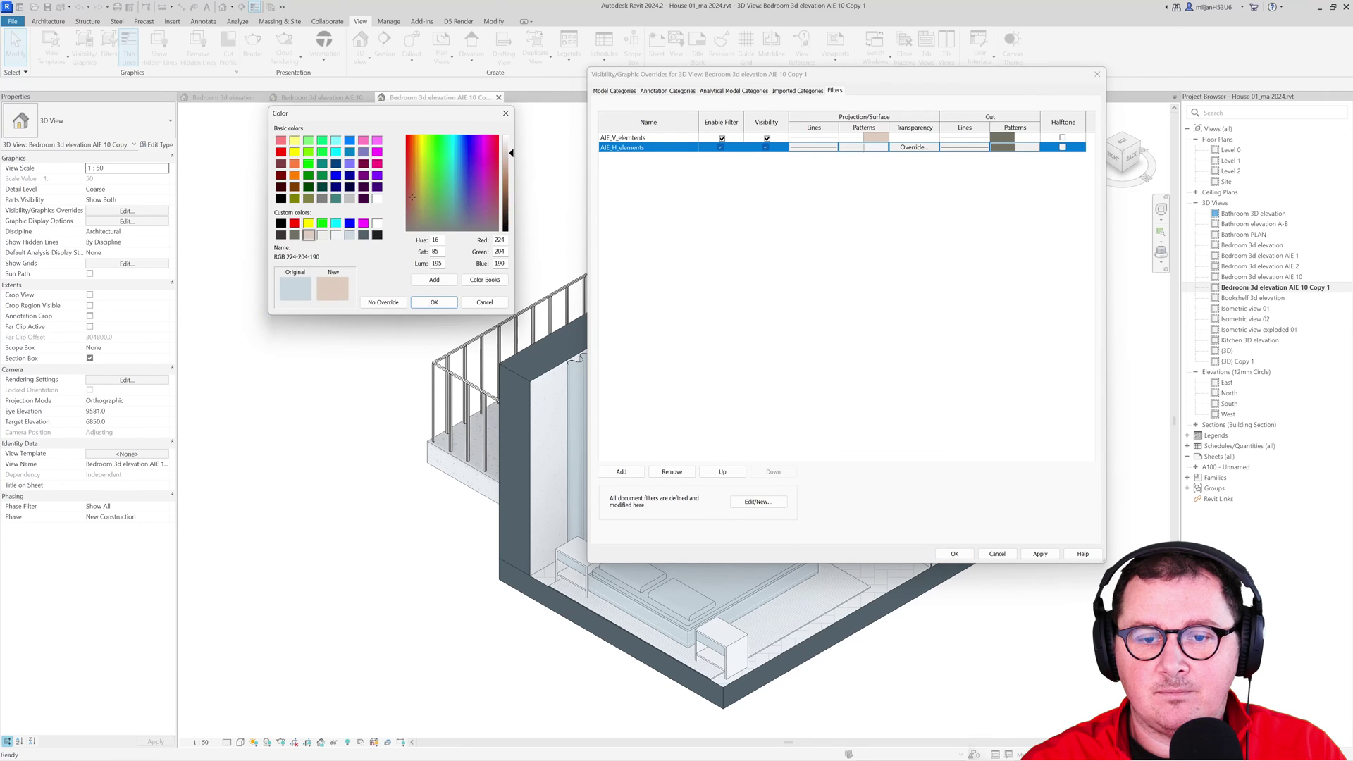
click(434, 302)
click(430, 274)
click(954, 553)
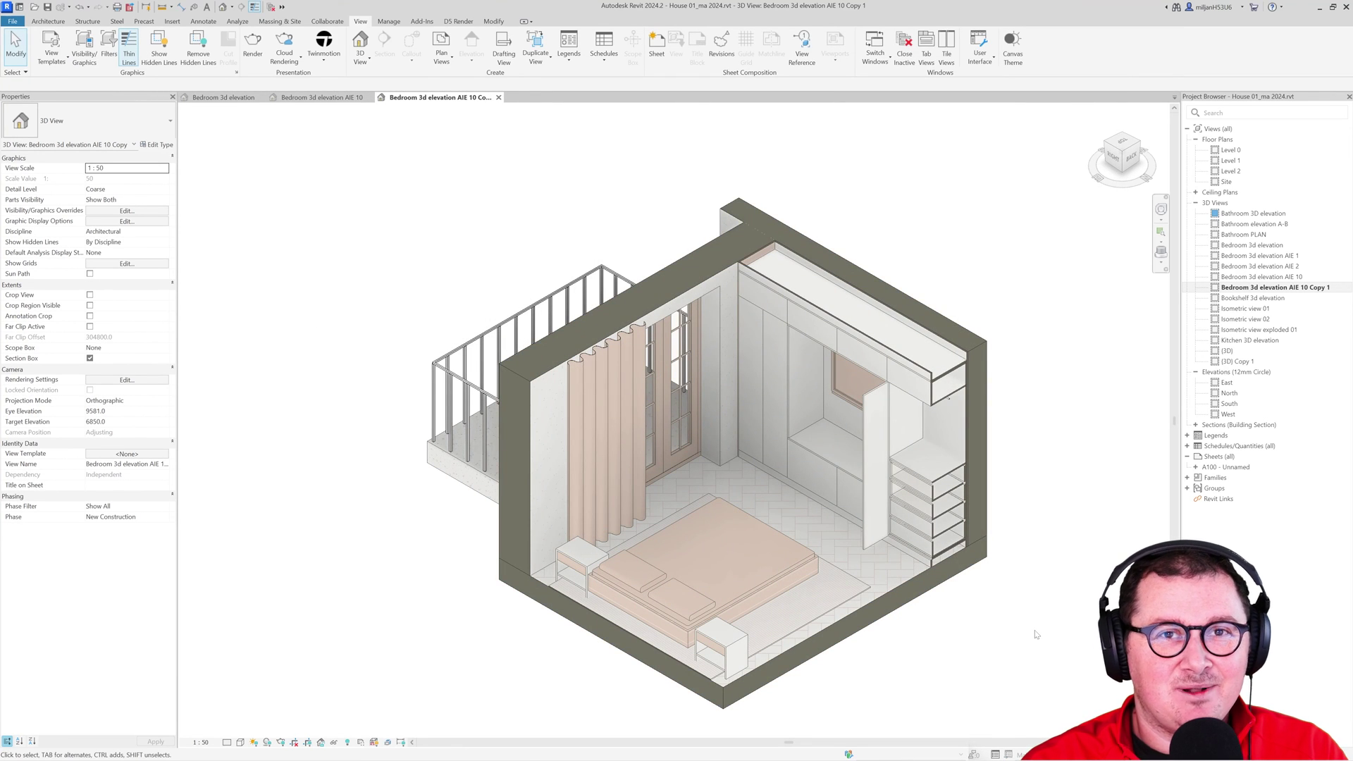